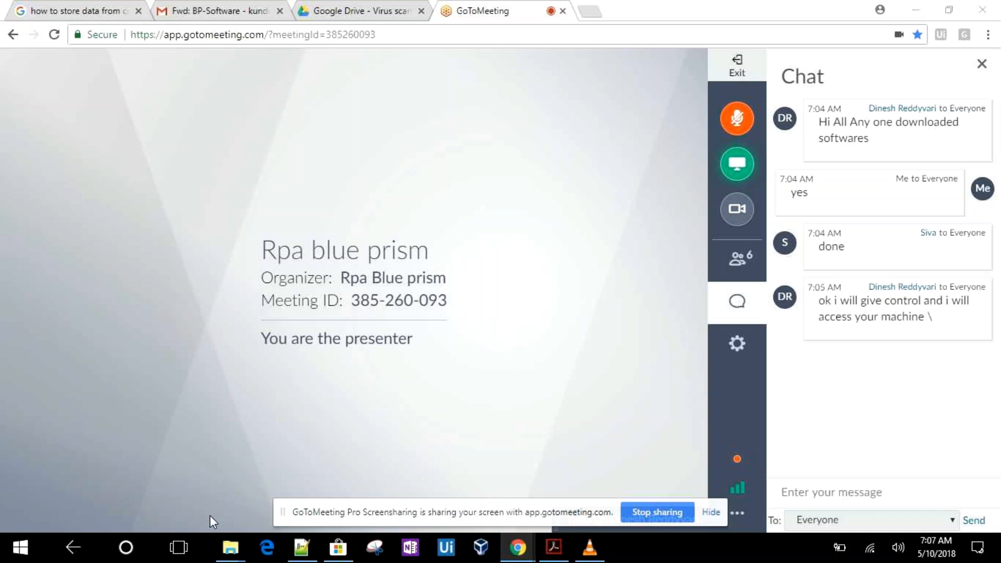
Unmute the microphone in the GoToMeeting session and switch the meeting to the desktop version
{"action": "mouse_move", "coordinate": [221, 537]}
{"action": "left_click", "coordinate": [737, 121]}
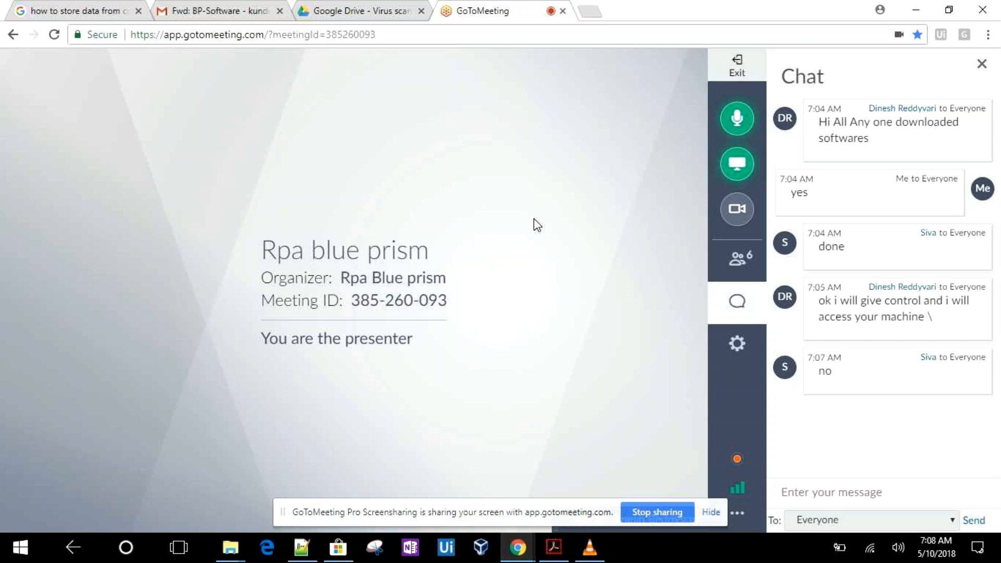
{"action": "left_click", "coordinate": [738, 515]}
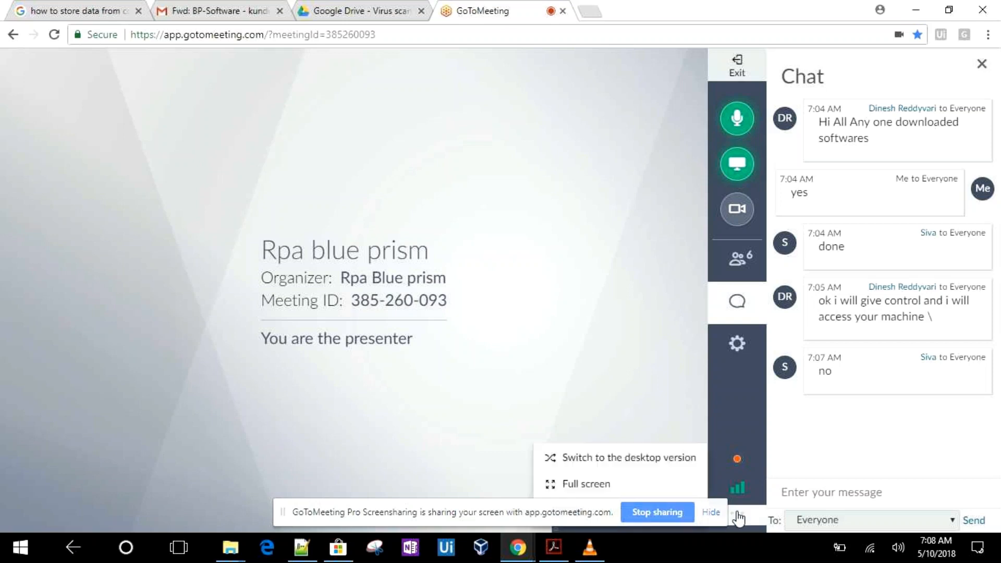
{"action": "left_click", "coordinate": [621, 461]}
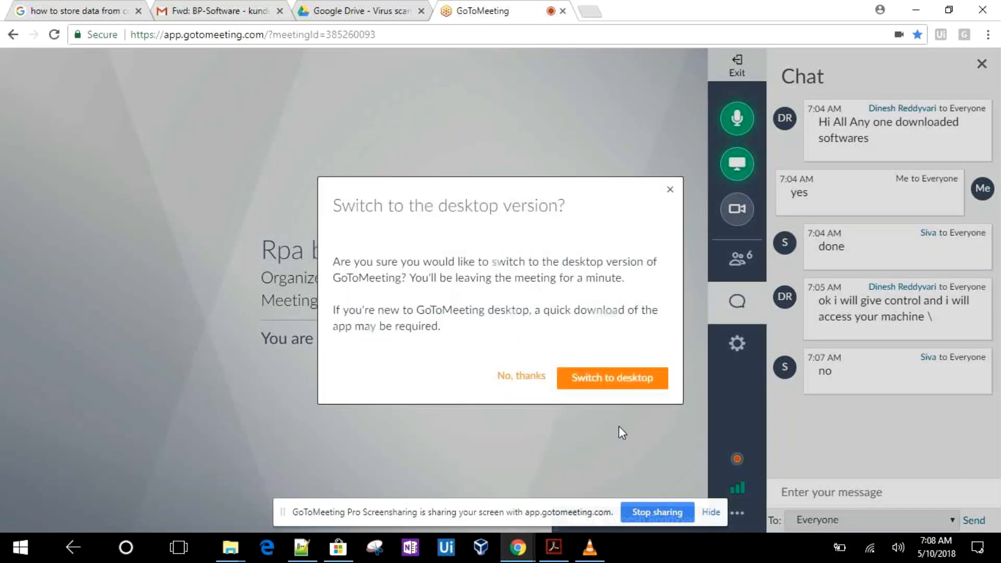
{"action": "left_click", "coordinate": [613, 377]}
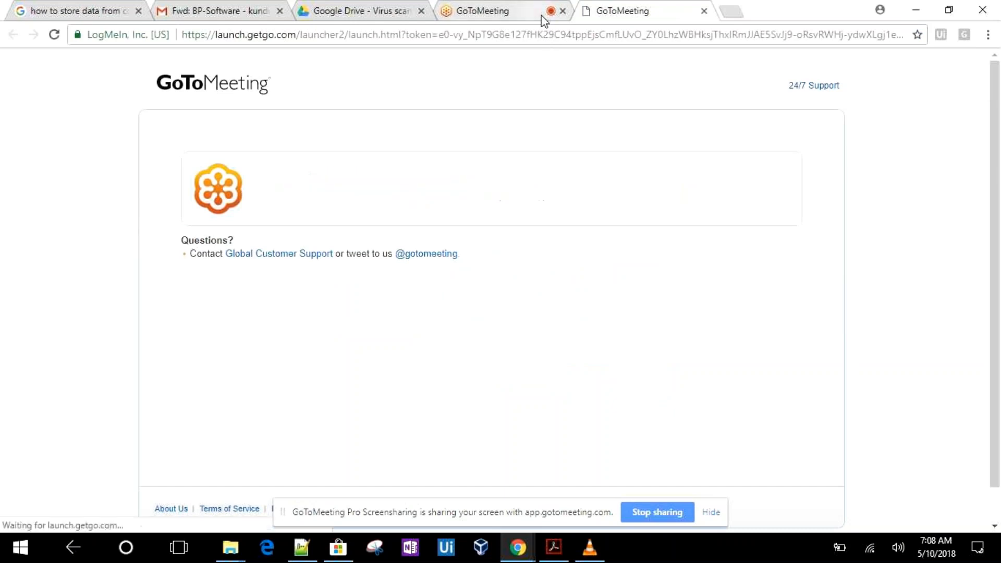
Open the downloaded GoToMeeting Opener file from the browser's download bar
{"action": "left_click", "coordinate": [528, 10]}
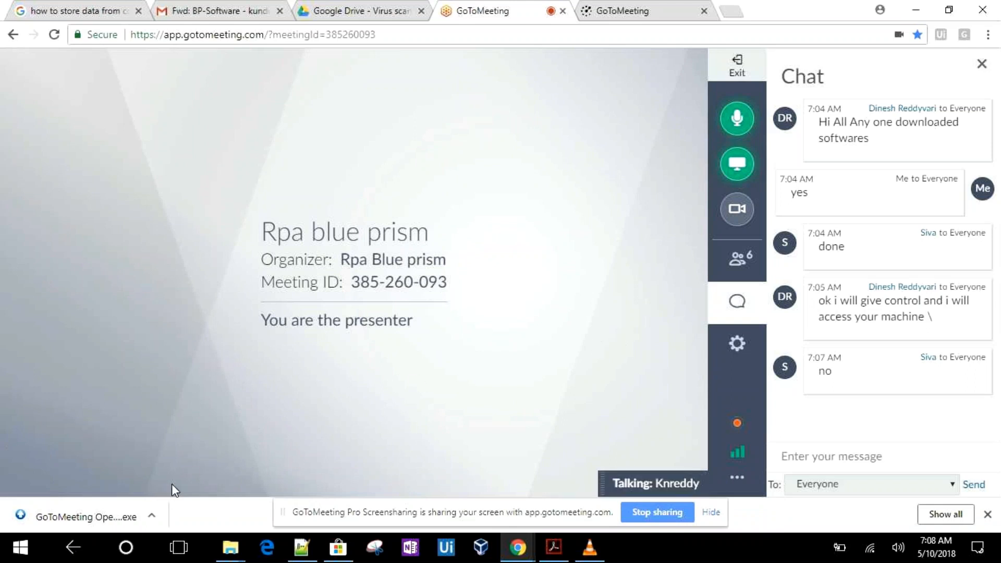
{"action": "left_click", "coordinate": [152, 516]}
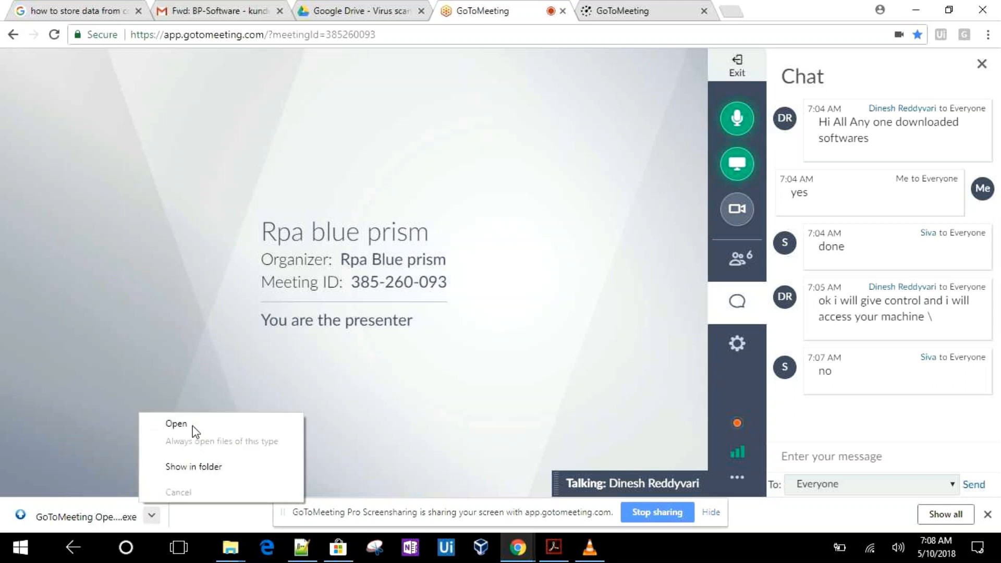
{"action": "left_click", "coordinate": [193, 426]}
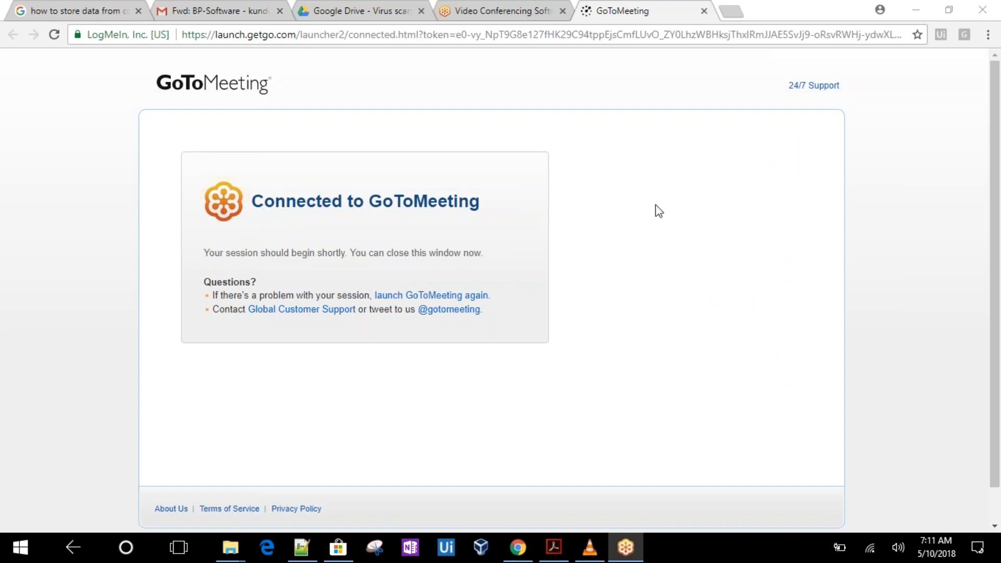
Locate SQLEXPR_x64_ENU (1).exe in the BP folder and run it, extracting to the default directory
{"action": "left_click", "coordinate": [232, 548]}
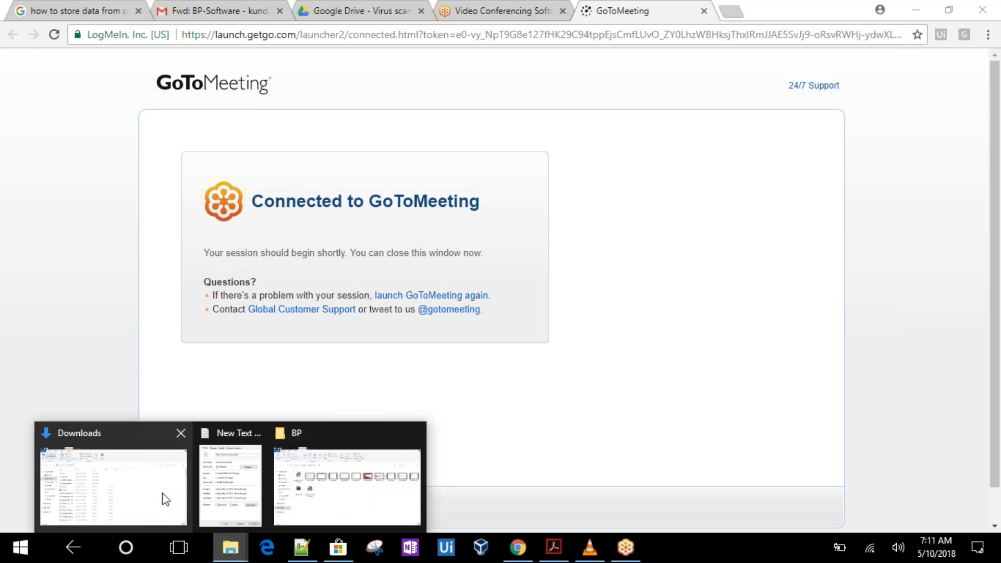
{"action": "left_click", "coordinate": [166, 499]}
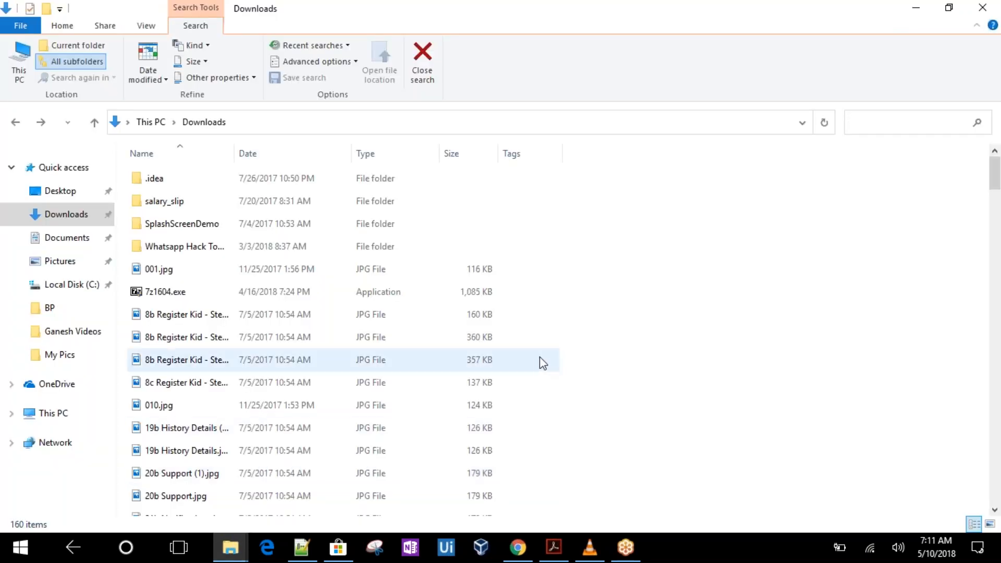
{"action": "left_click", "coordinate": [15, 123]}
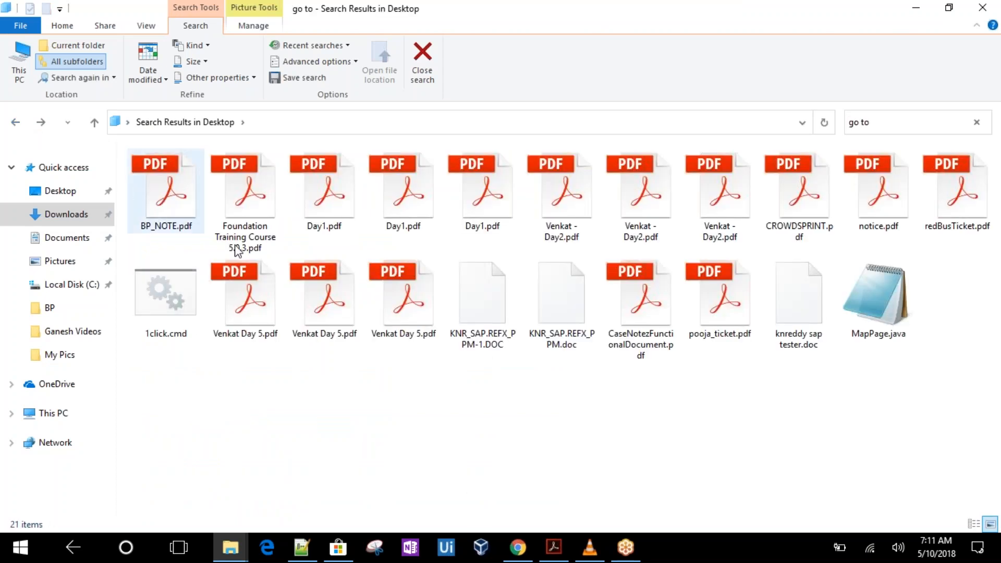
{"action": "left_click", "coordinate": [528, 549]}
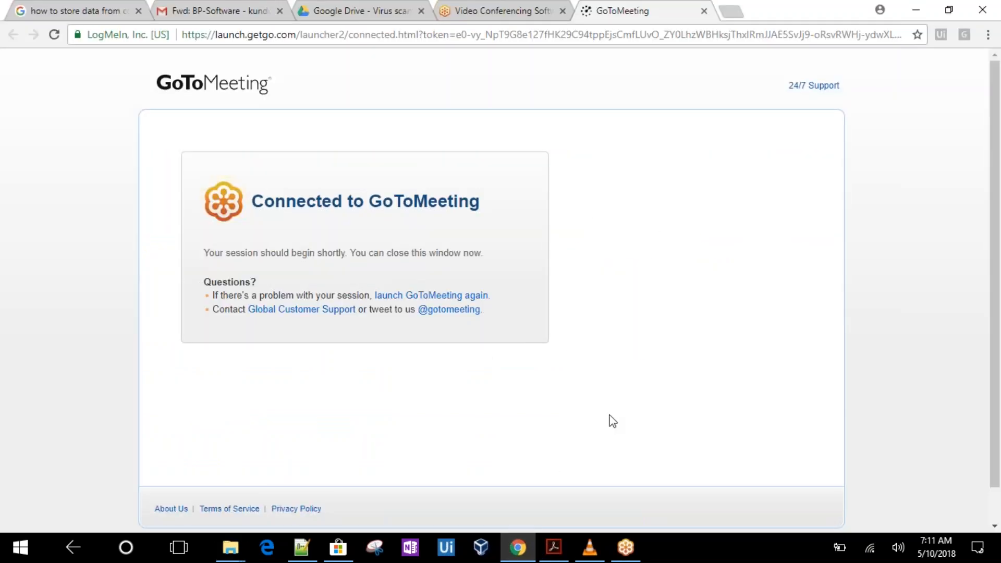
{"action": "key", "text": "ctrl+j"}
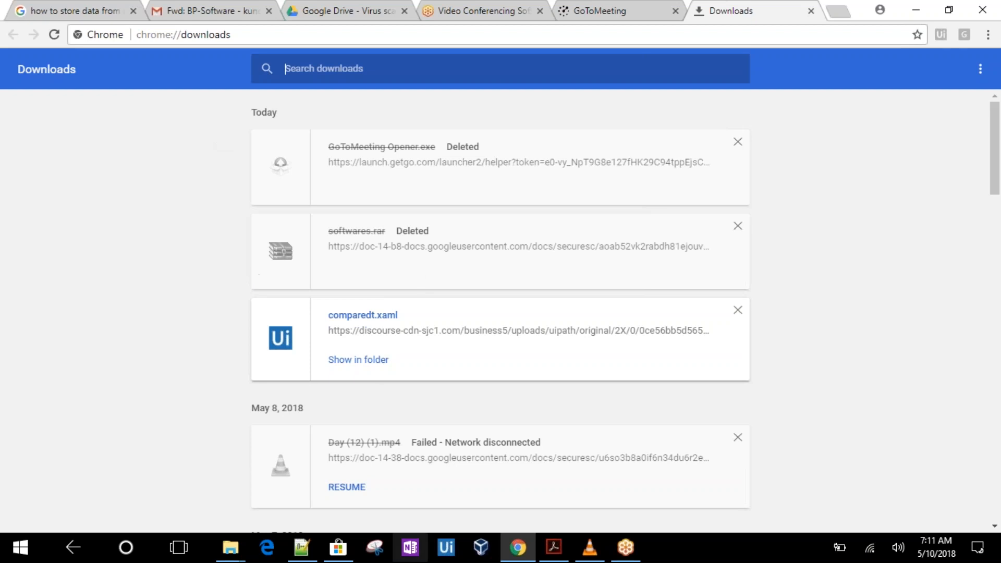
{"action": "left_click", "coordinate": [236, 548]}
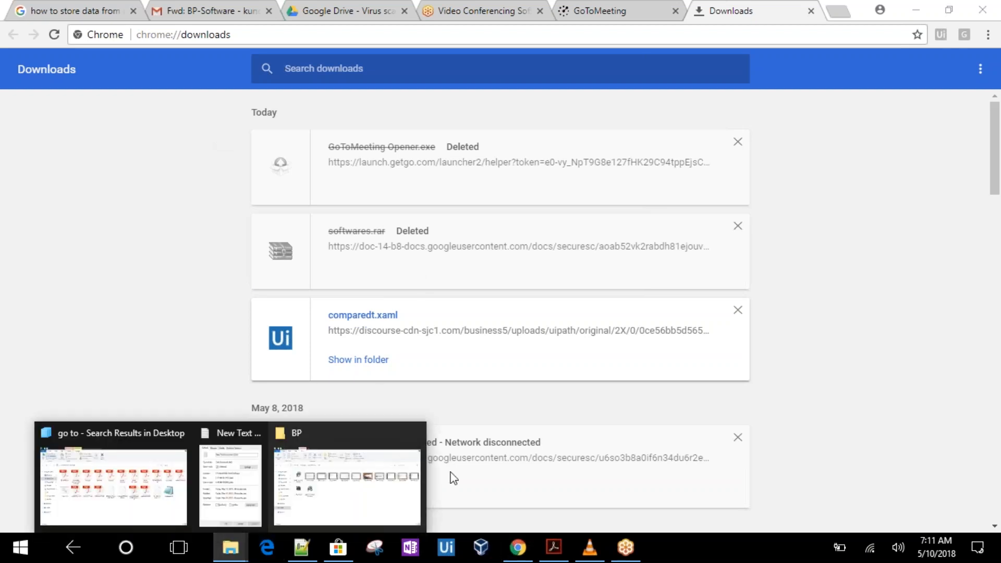
{"action": "left_click", "coordinate": [369, 481]}
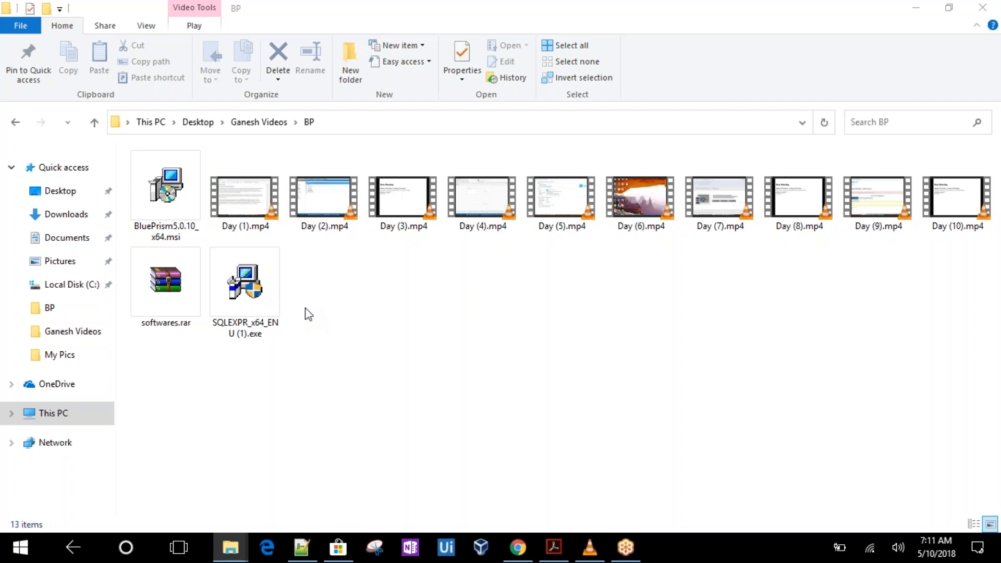
{"action": "double_click", "coordinate": [254, 312]}
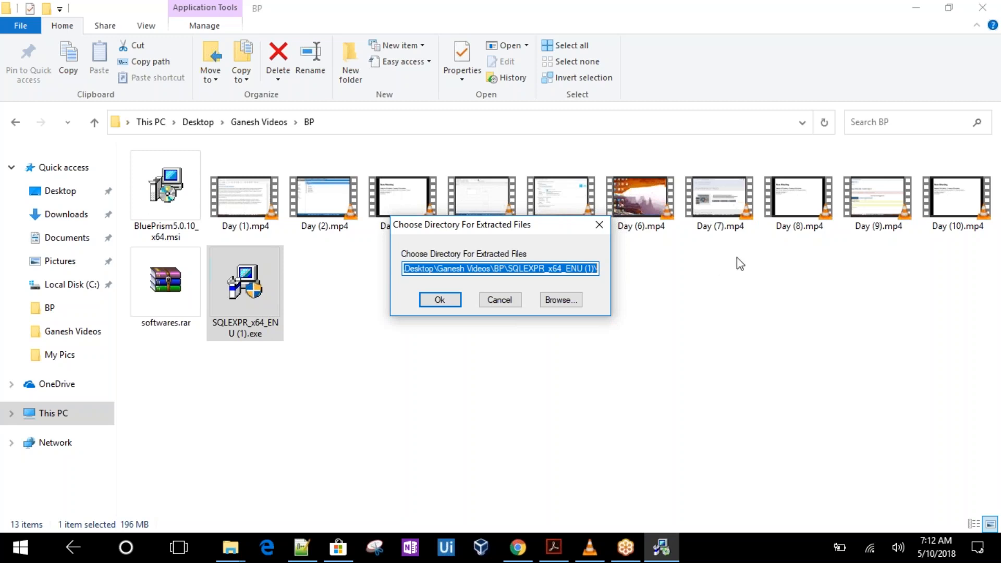
{"action": "left_click", "coordinate": [437, 302]}
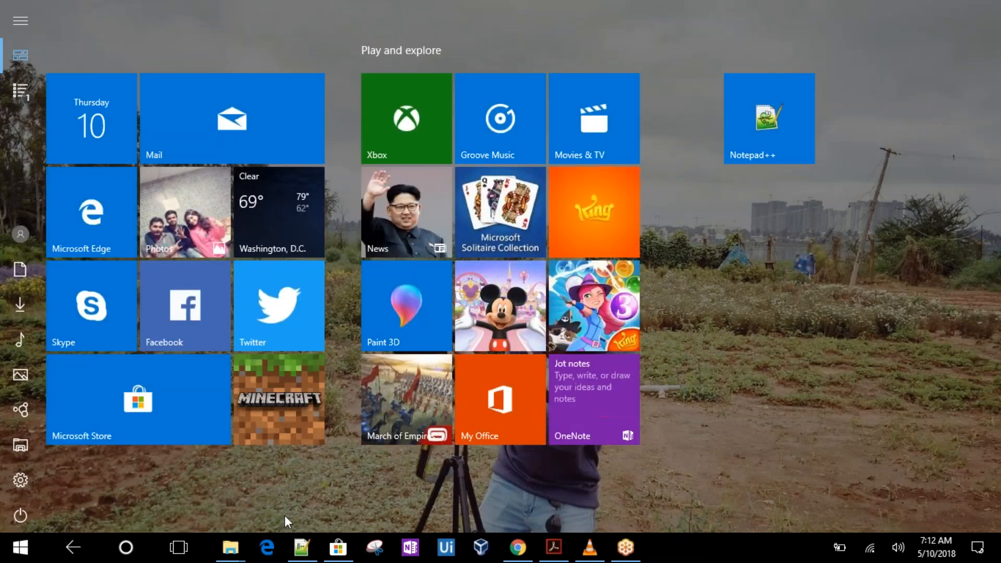
Start a new SQL Server stand-alone installation from the SQL Server Installation Center
{"action": "mouse_move", "coordinate": [234, 551]}
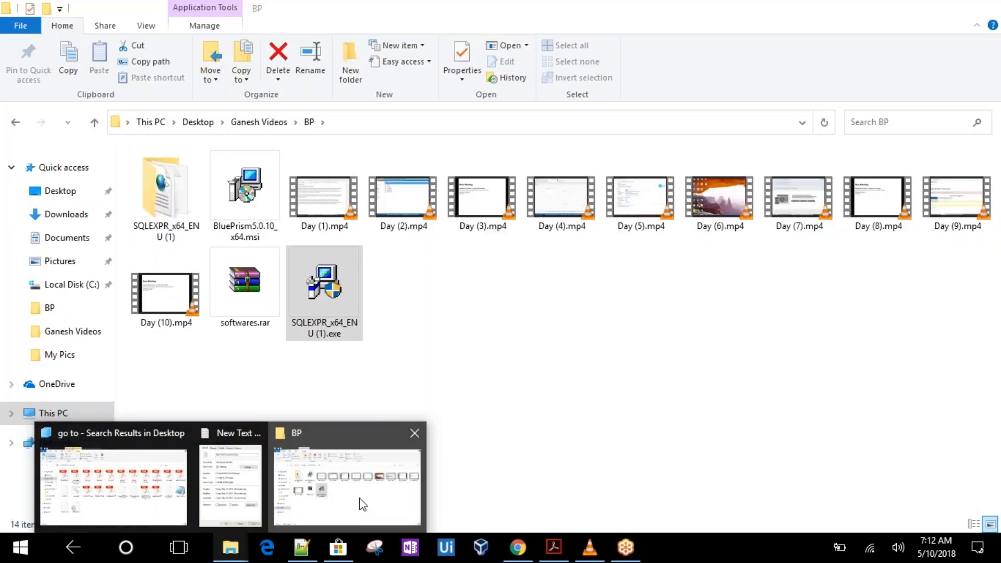
{"action": "left_click", "coordinate": [359, 505]}
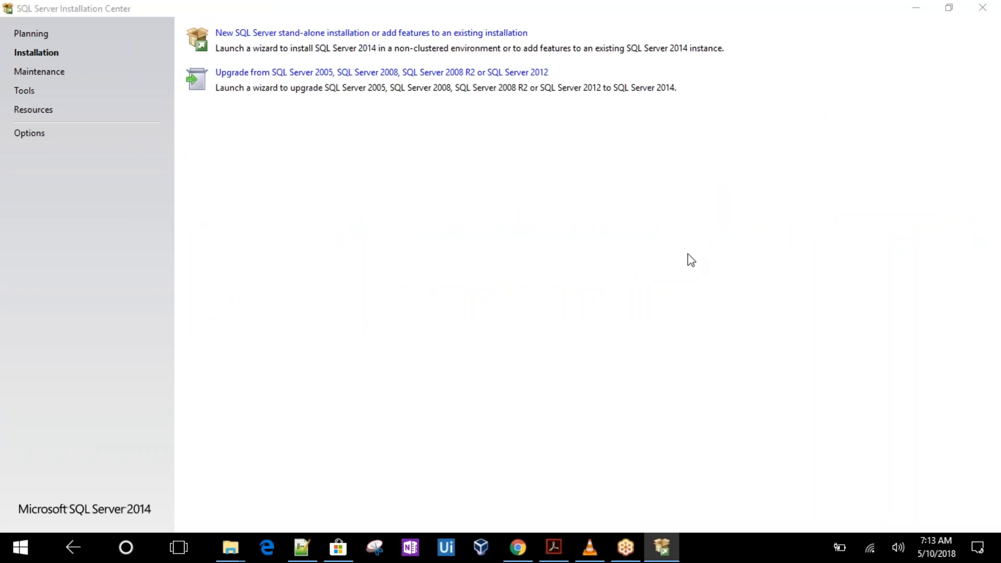
{"action": "left_click", "coordinate": [387, 35]}
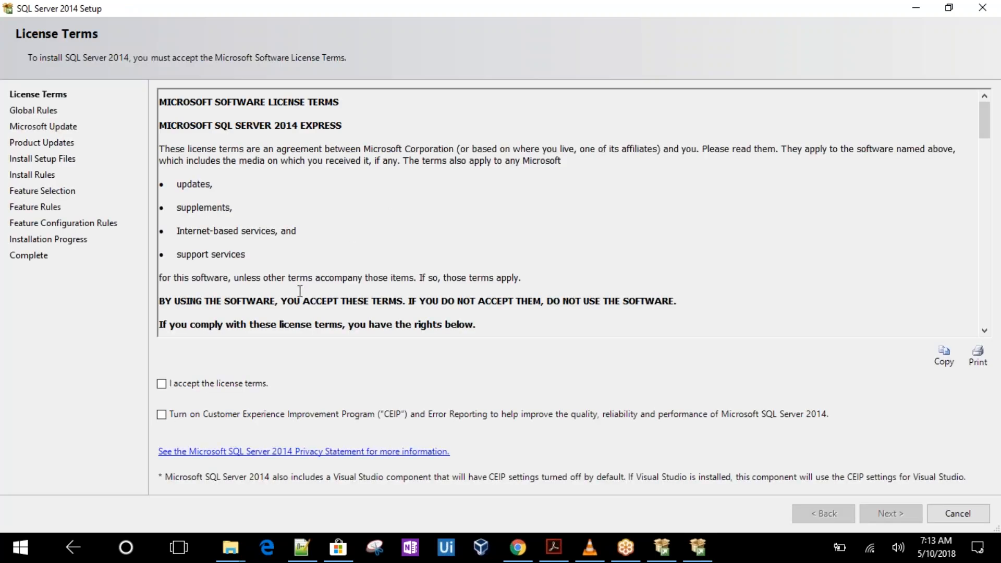
Accept the license terms and continue past the Microsoft Update page without enabling updates
{"action": "left_click", "coordinate": [159, 388]}
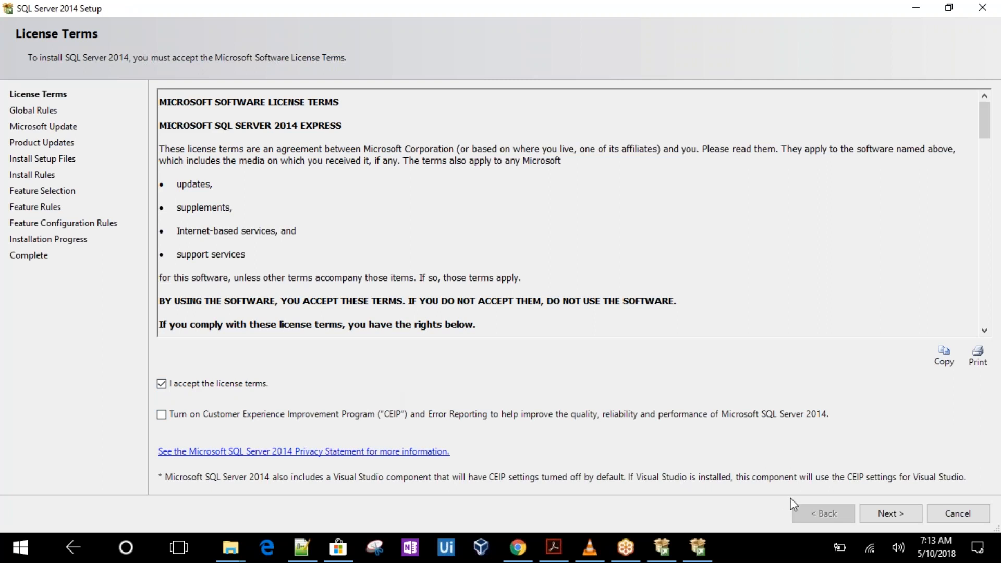
{"action": "left_click", "coordinate": [885, 515]}
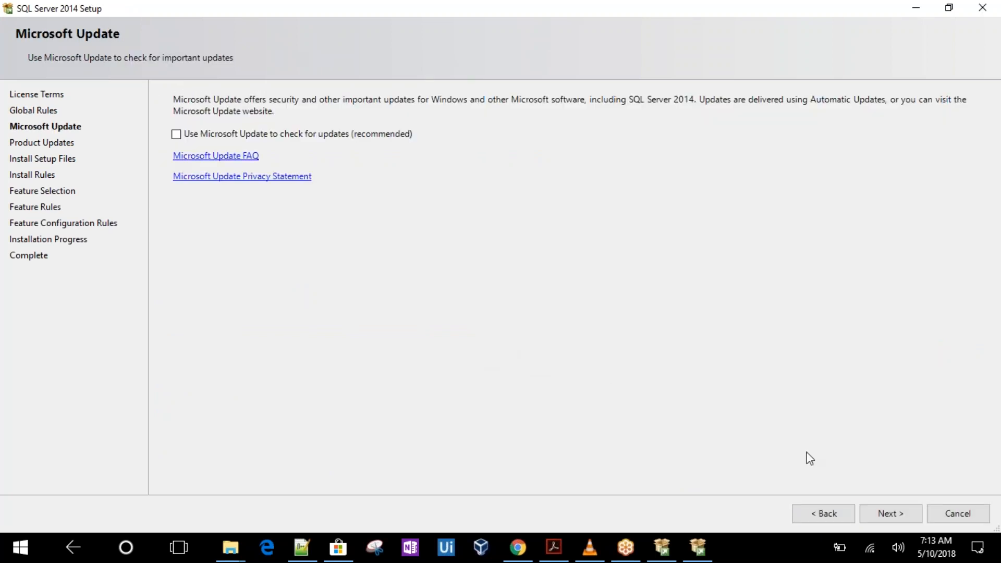
{"action": "left_click", "coordinate": [887, 515]}
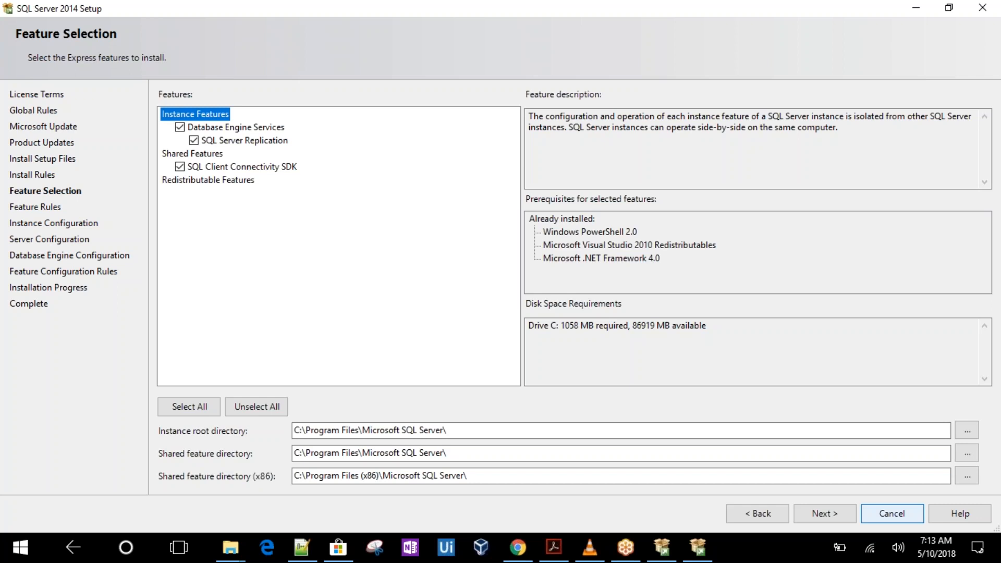
Keep the default features and the SQLExpress named instance, advancing to server configuration
{"action": "left_click", "coordinate": [772, 512]}
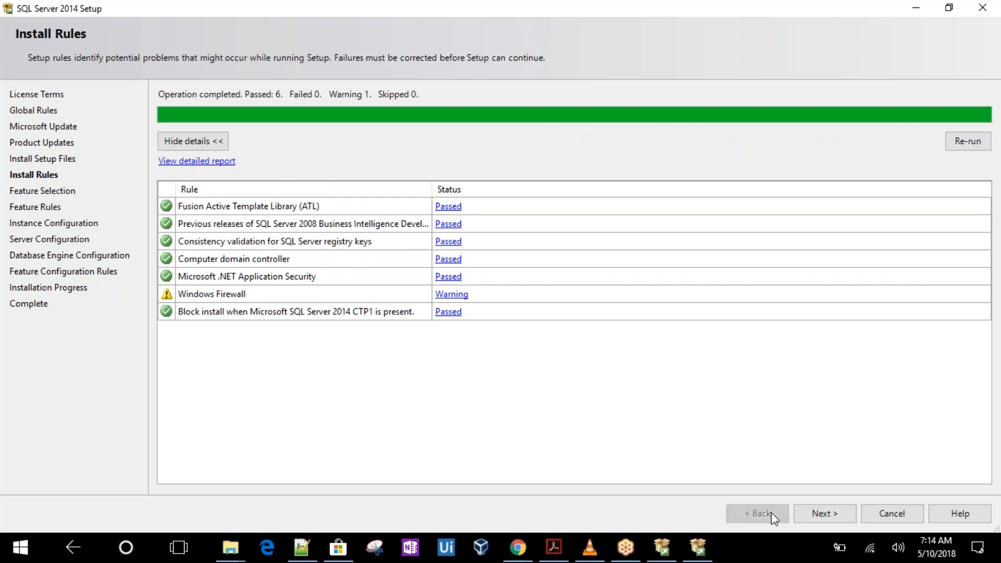
{"action": "left_click", "coordinate": [832, 515]}
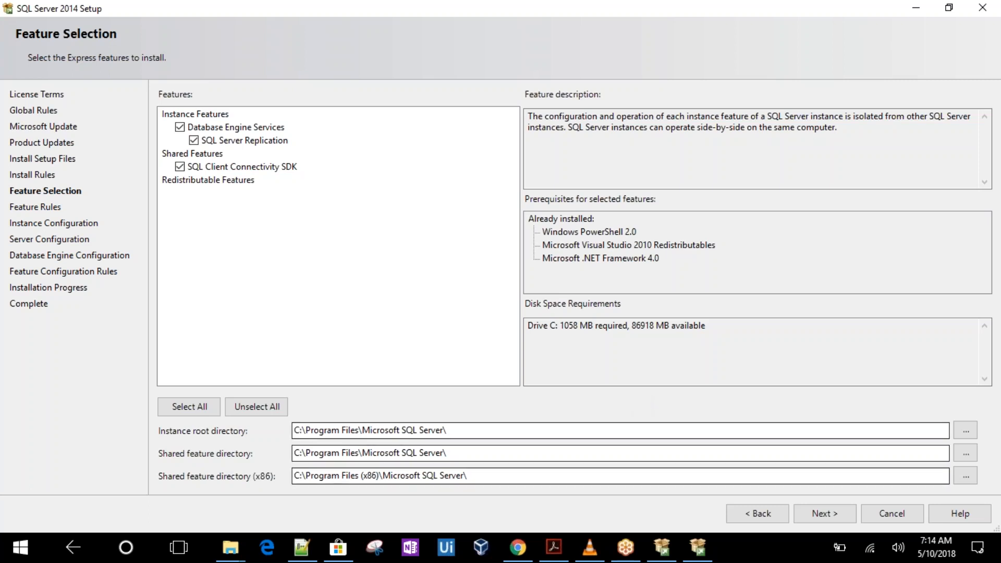
{"action": "left_click", "coordinate": [823, 514]}
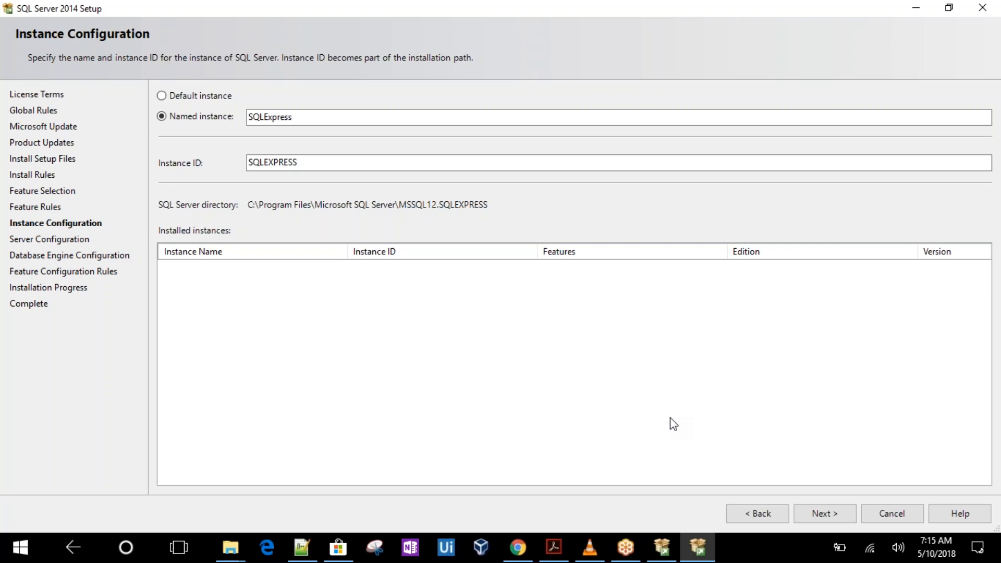
{"action": "left_click", "coordinate": [817, 513]}
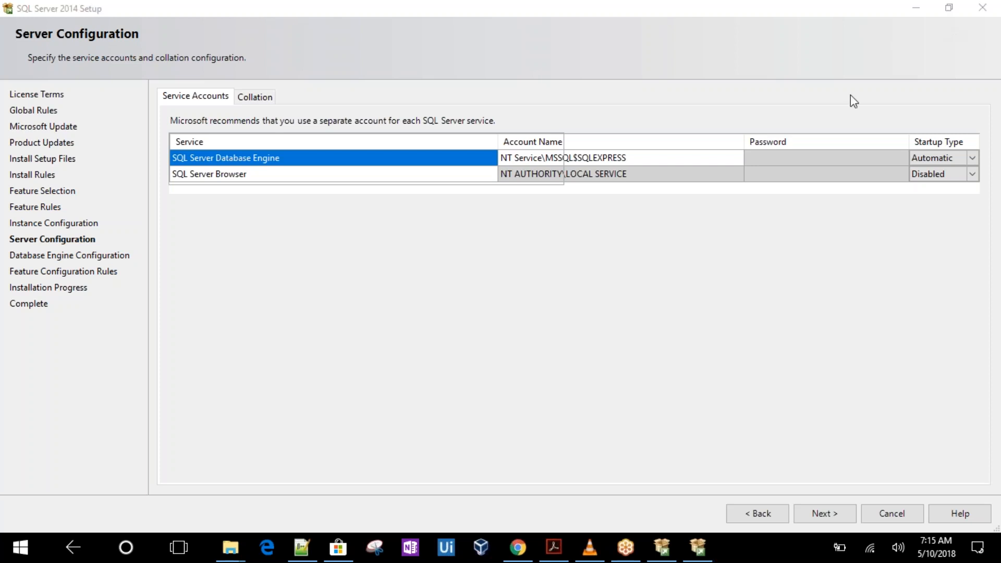
Set the SQL Server Browser service's startup type to Automatic
{"action": "left_click", "coordinate": [973, 174]}
{"action": "left_click", "coordinate": [973, 158]}
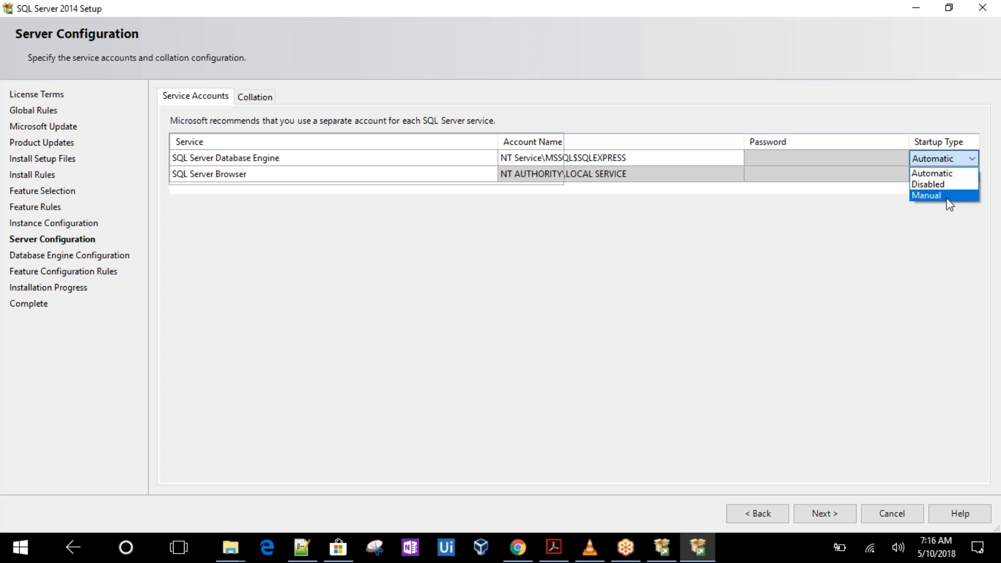
{"action": "left_click", "coordinate": [932, 241]}
{"action": "left_click", "coordinate": [971, 175]}
{"action": "left_click", "coordinate": [972, 175]}
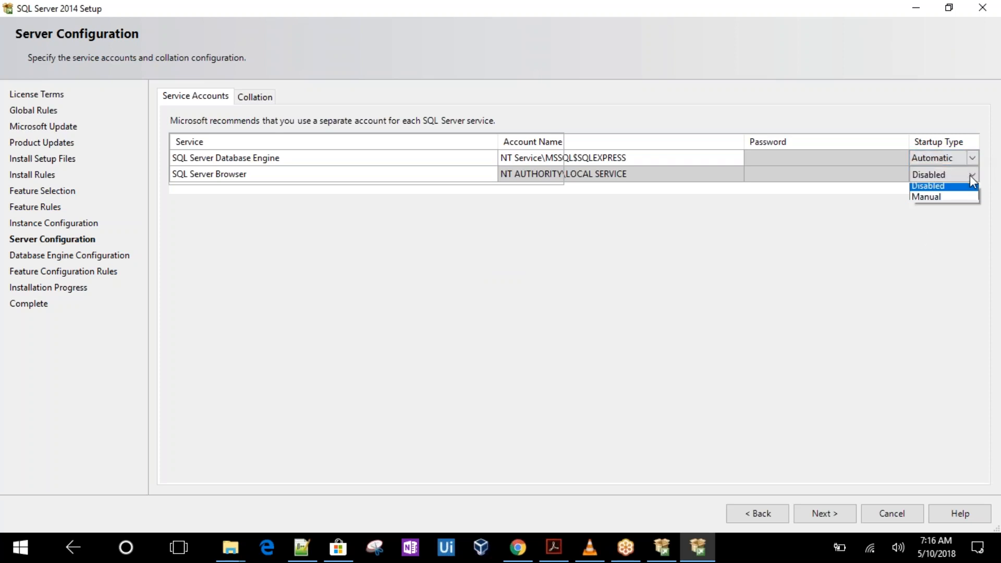
{"action": "left_click", "coordinate": [951, 190]}
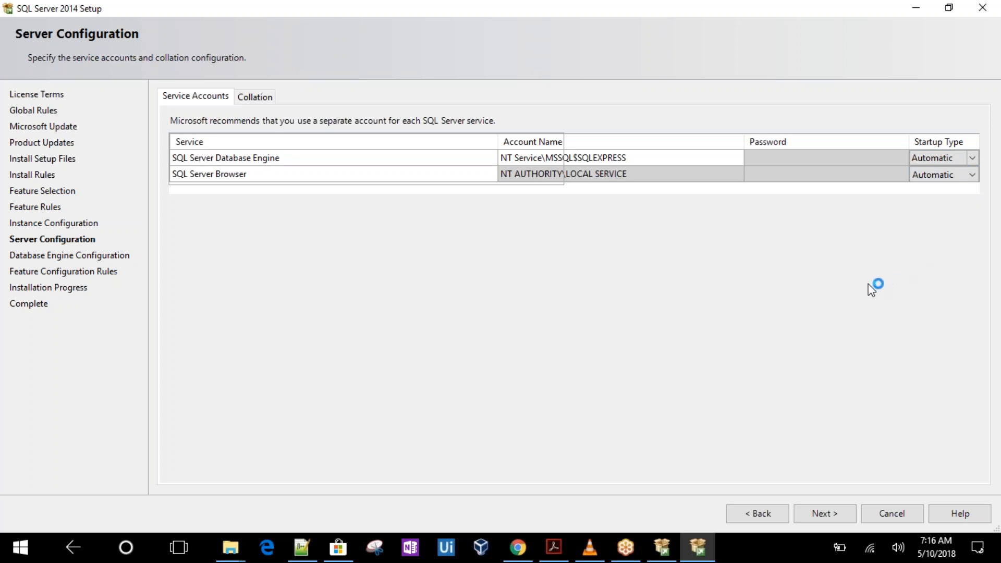
Keep Windows authentication mode for the Database Engine and start the installation
{"action": "left_click", "coordinate": [821, 512]}
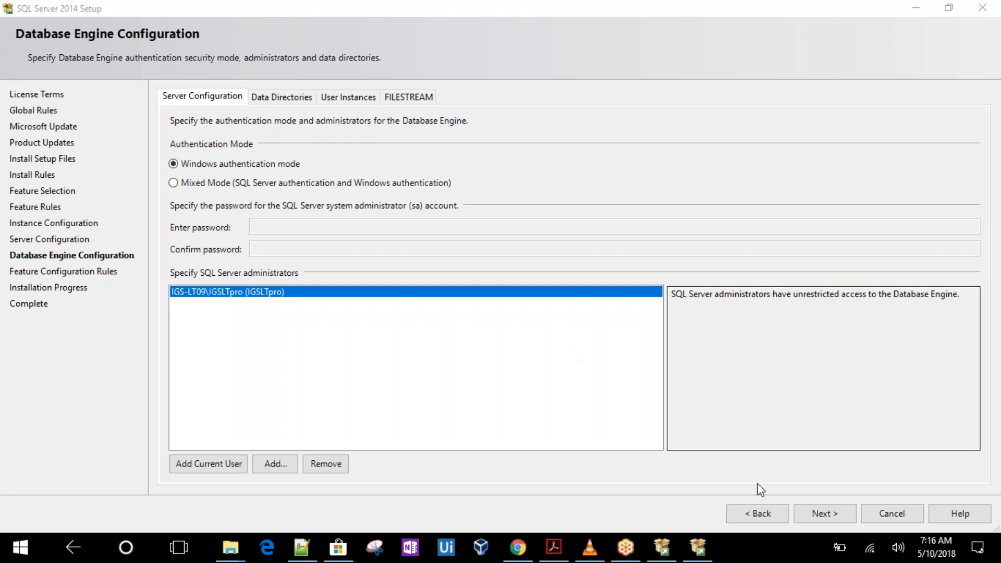
{"action": "left_click", "coordinate": [819, 514]}
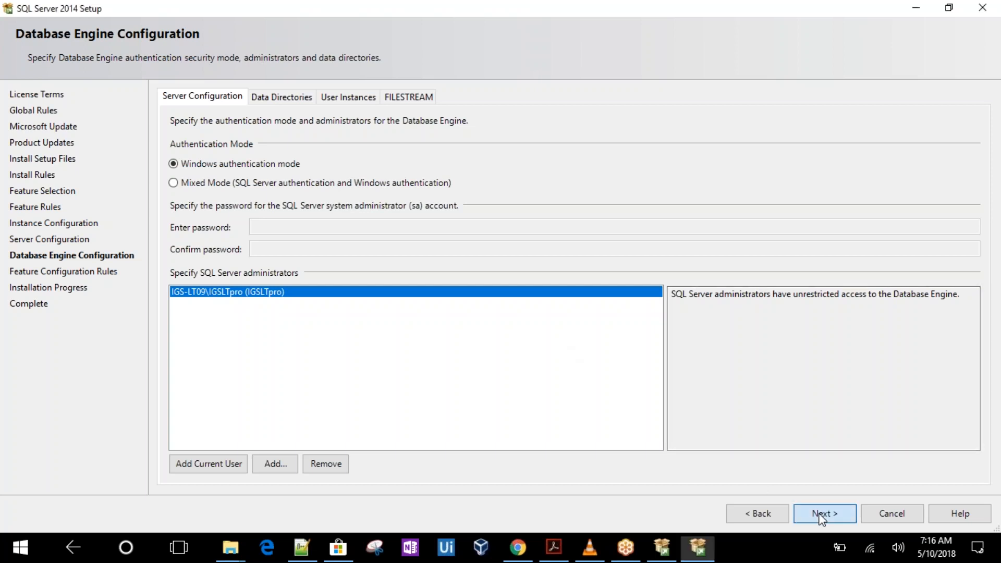
{"action": "left_click", "coordinate": [822, 515]}
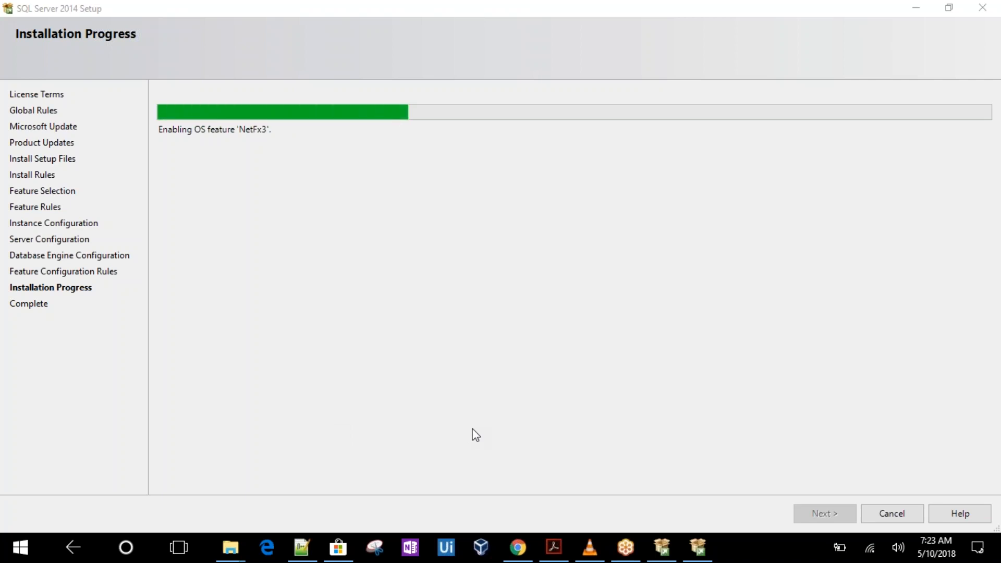
{"action": "left_click", "coordinate": [664, 122]}
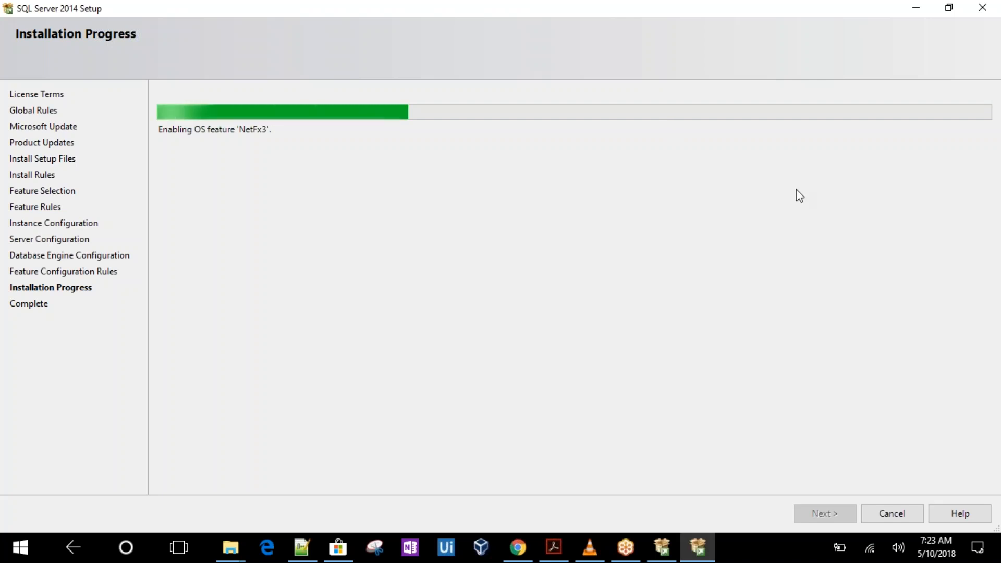
{"action": "left_click", "coordinate": [625, 557]}
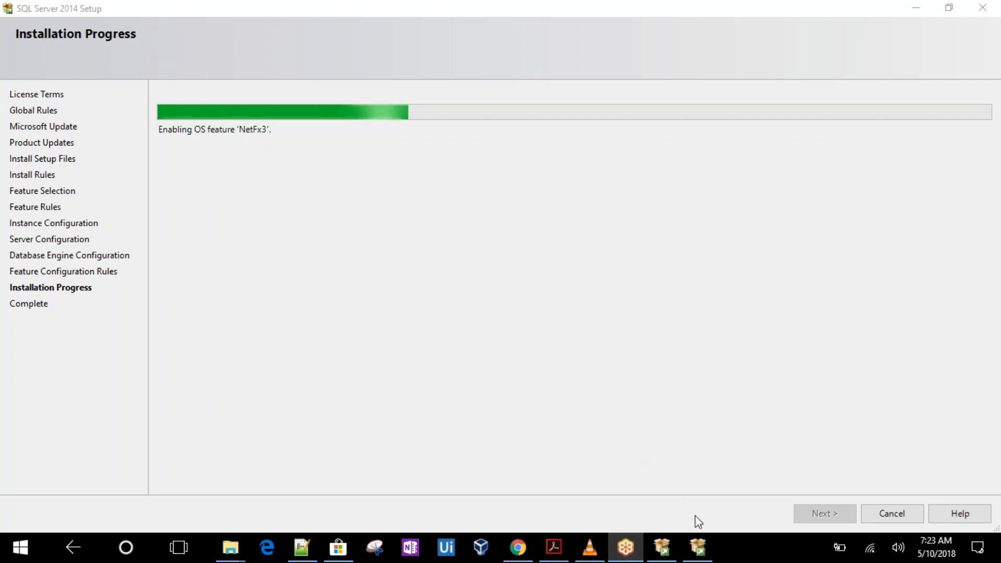
Browse File Explorer from the BP folder to This PC and the Desktop folder, then close it
{"action": "left_click", "coordinate": [698, 548]}
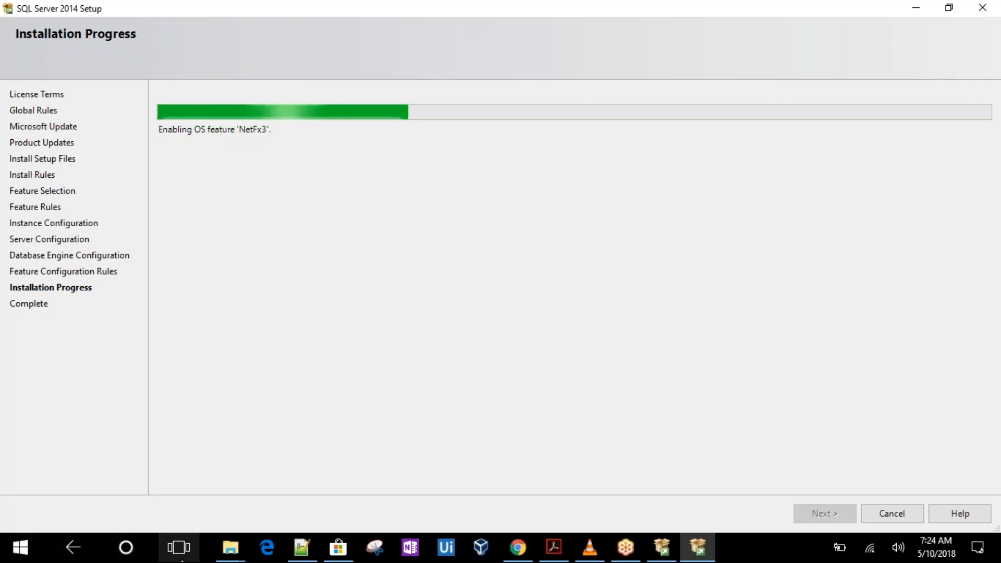
{"action": "mouse_move", "coordinate": [226, 557]}
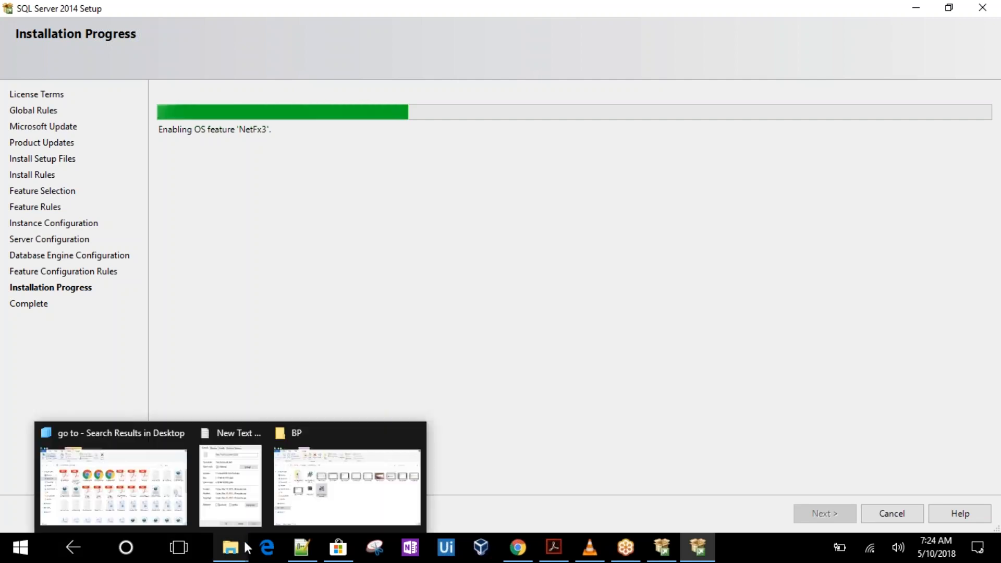
{"action": "left_click", "coordinate": [340, 505]}
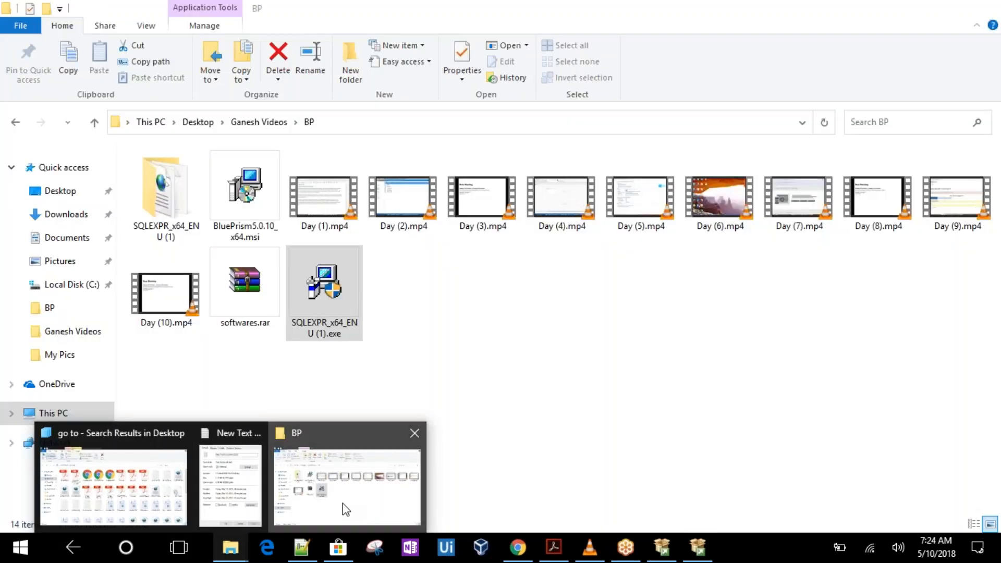
{"action": "left_click", "coordinate": [55, 414]}
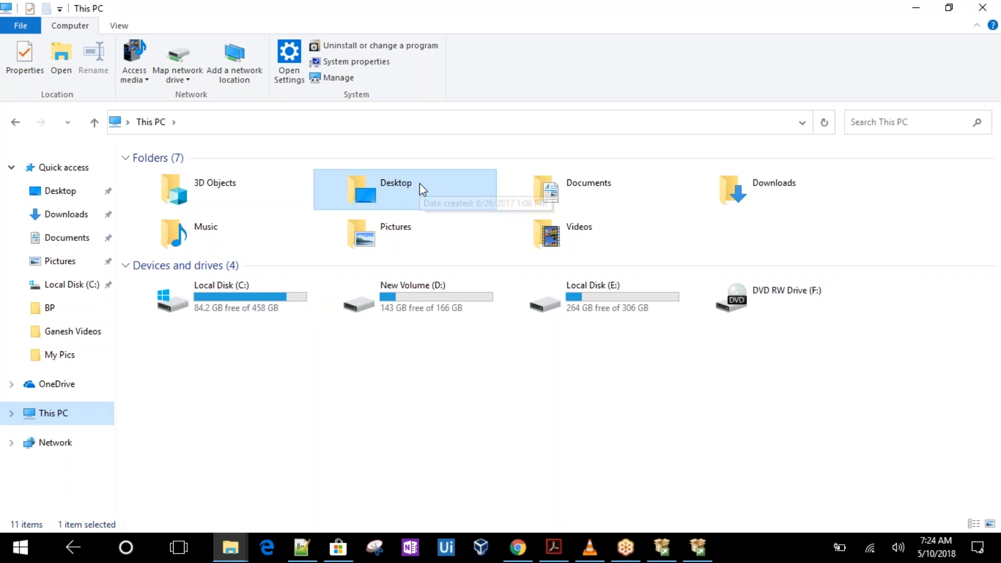
{"action": "double_click", "coordinate": [396, 188]}
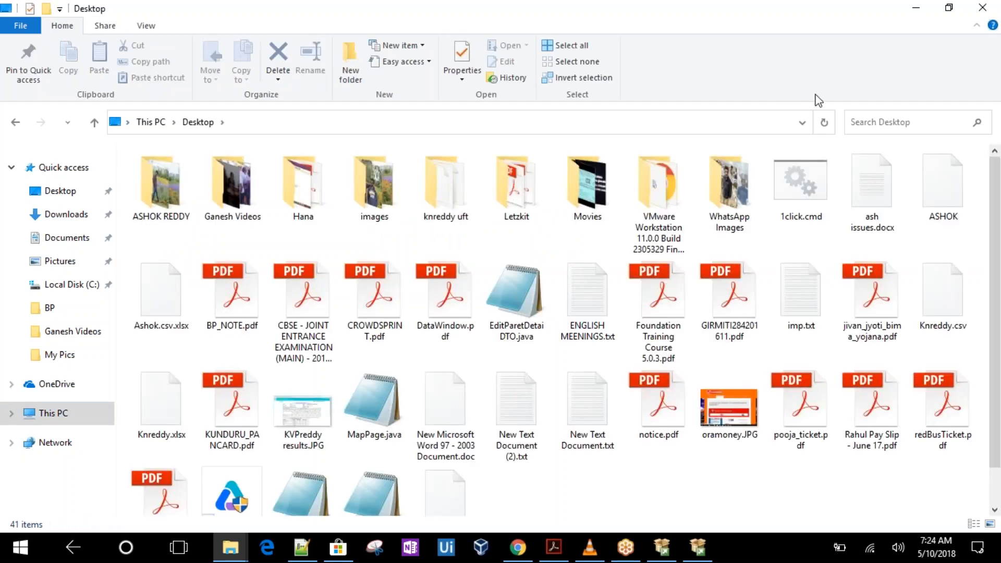
{"action": "left_click", "coordinate": [986, 7]}
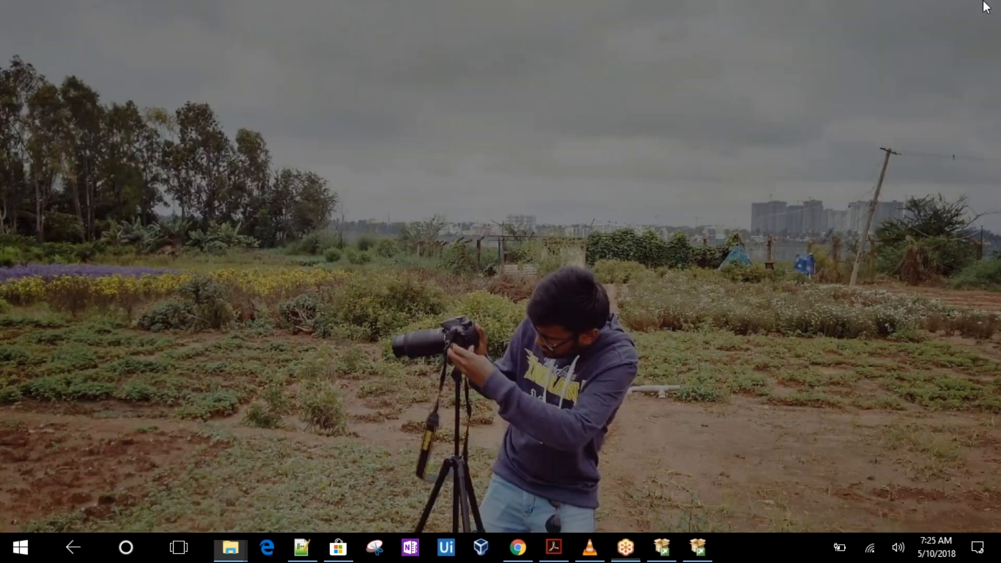
{"action": "left_click", "coordinate": [698, 548]}
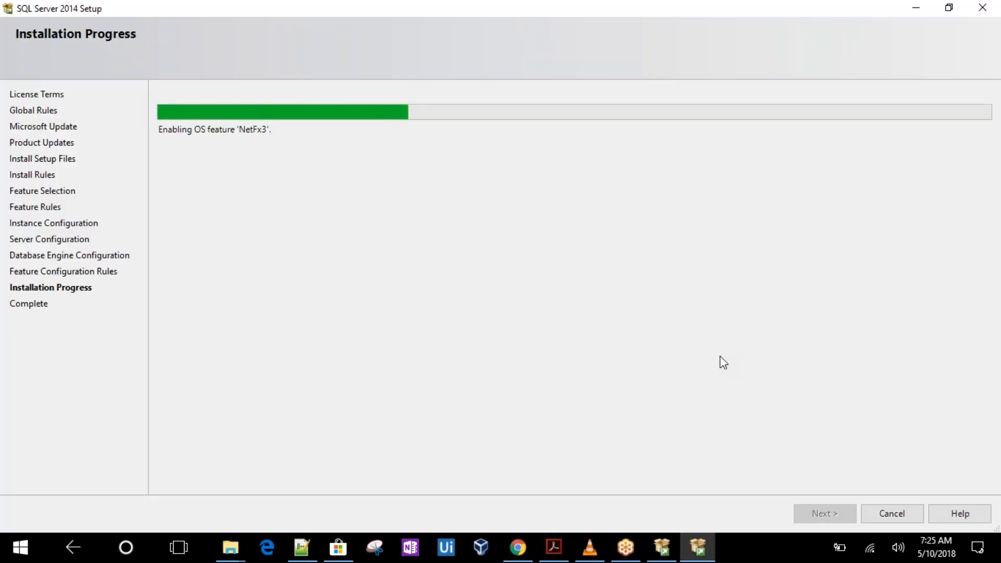
{"action": "right_click", "coordinate": [774, 557]}
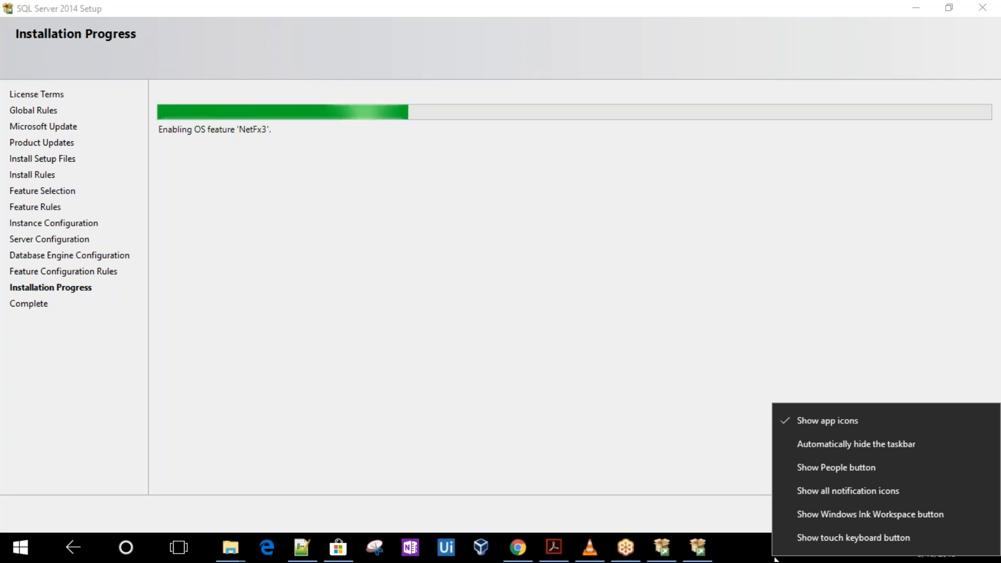
{"action": "left_click", "coordinate": [684, 416]}
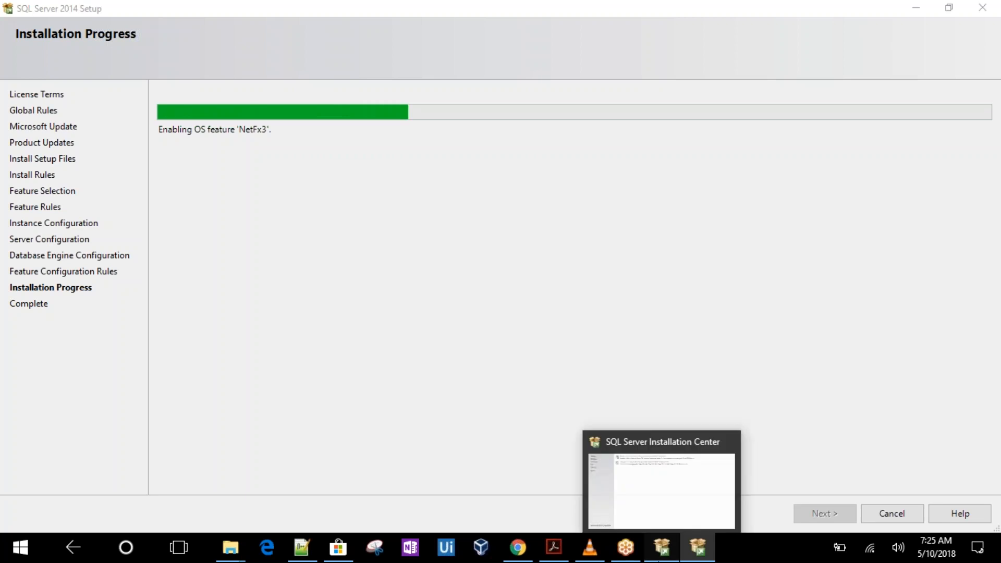
{"action": "left_click", "coordinate": [662, 548]}
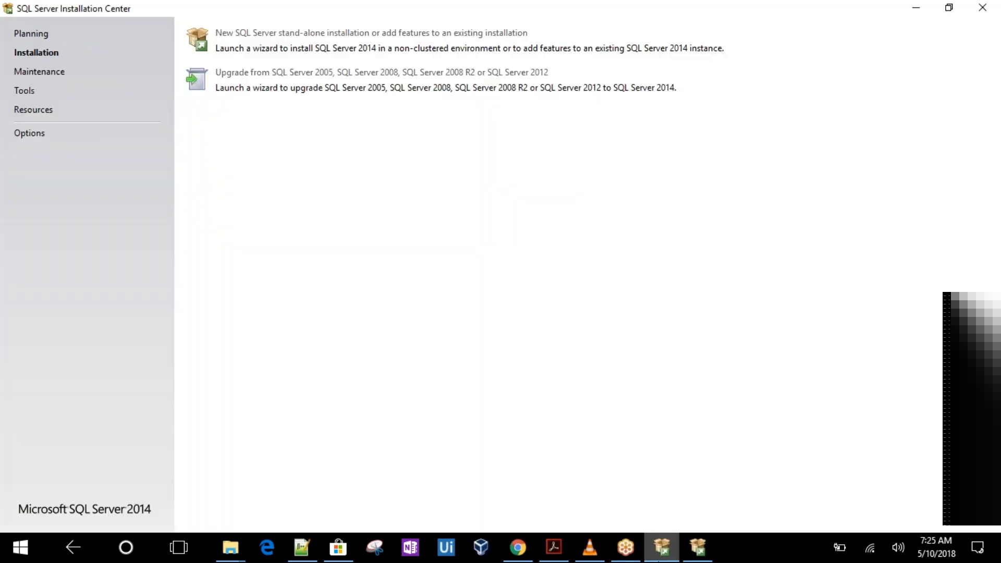
{"action": "left_click", "coordinate": [699, 548]}
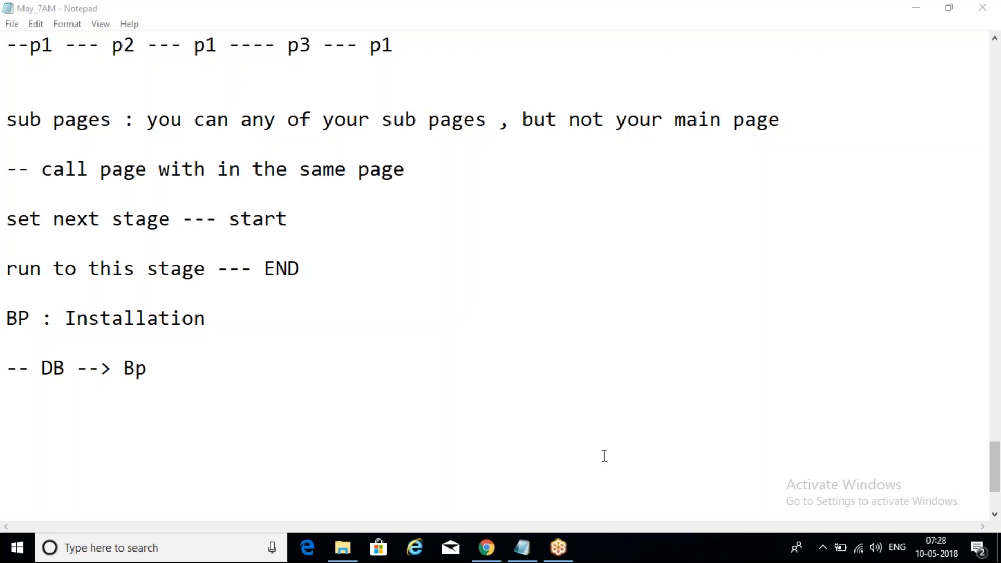
Minimize Notepad and launch Blue Prism from the desktop
{"action": "left_click", "coordinate": [910, 10]}
{"action": "left_click", "coordinate": [925, 8]}
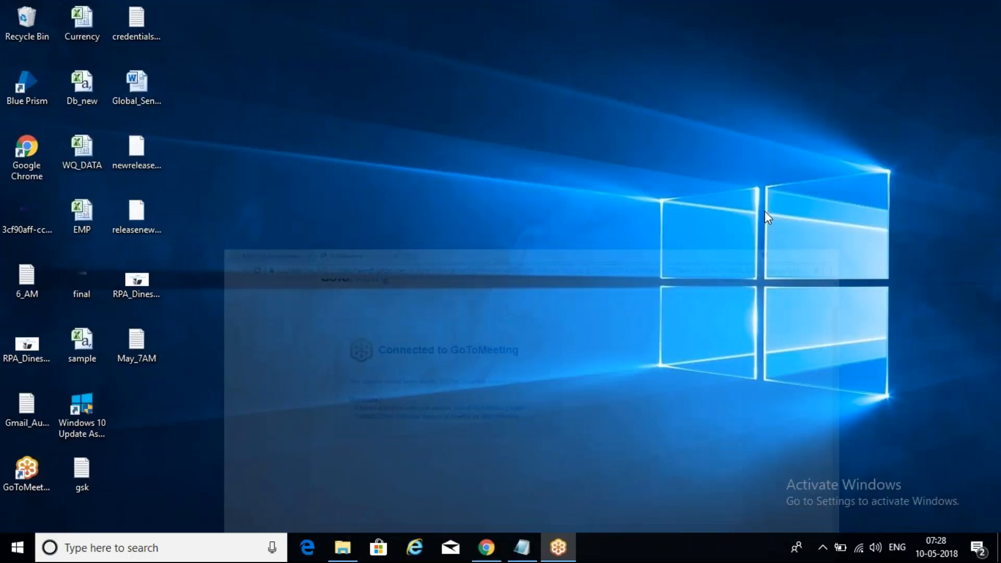
{"action": "double_click", "coordinate": [32, 93]}
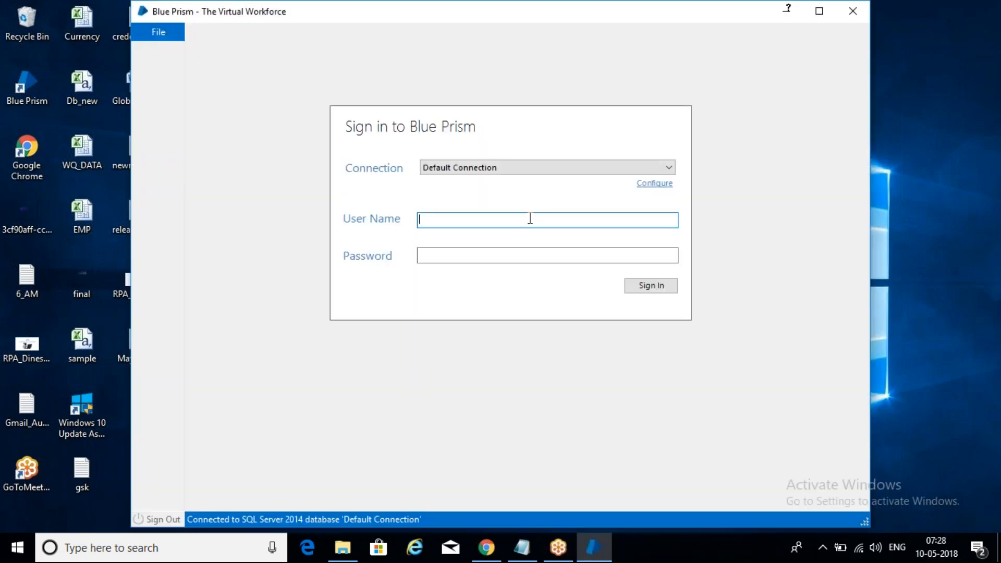
Try to sign in to Blue Prism as admin with the account password
{"action": "type", "text": "admi"}
{"action": "key", "text": "Tab"}
{"action": "type", "text": "admin123"}
{"action": "key", "text": "Return"}
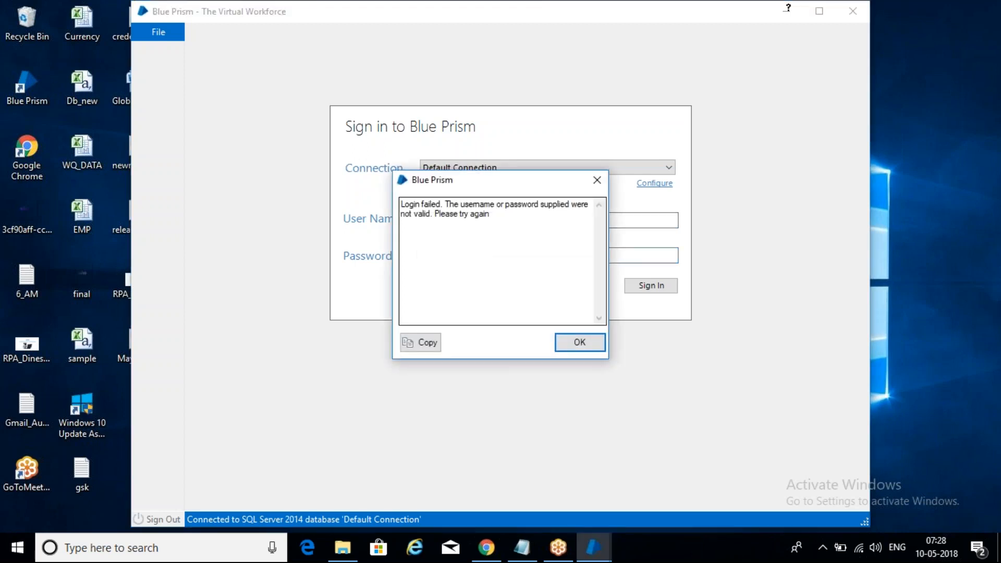
Dismiss the login error, re-enter the account password and sign in
{"action": "left_click", "coordinate": [596, 180]}
{"action": "type", "text": "admin"}
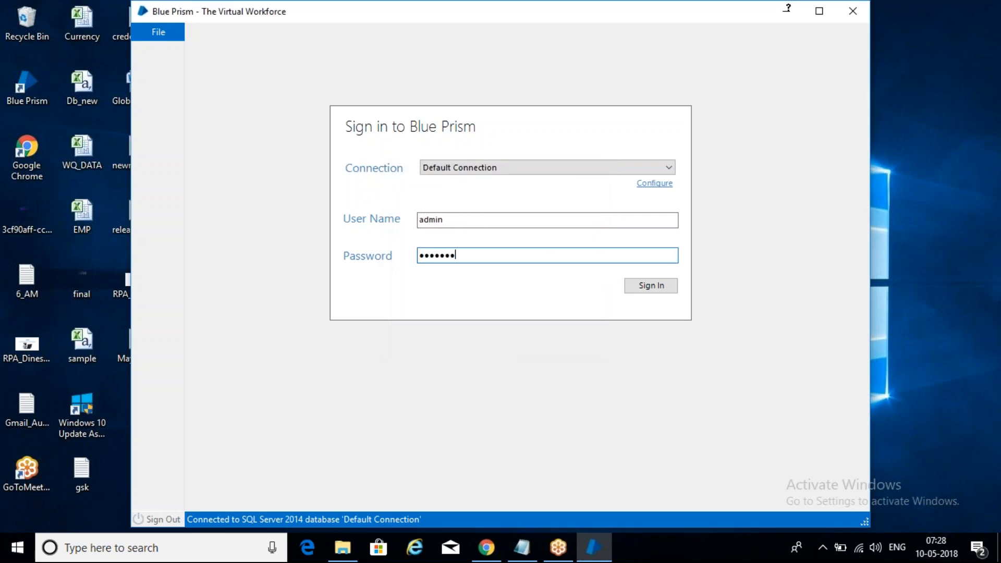
{"action": "key", "text": "Return"}
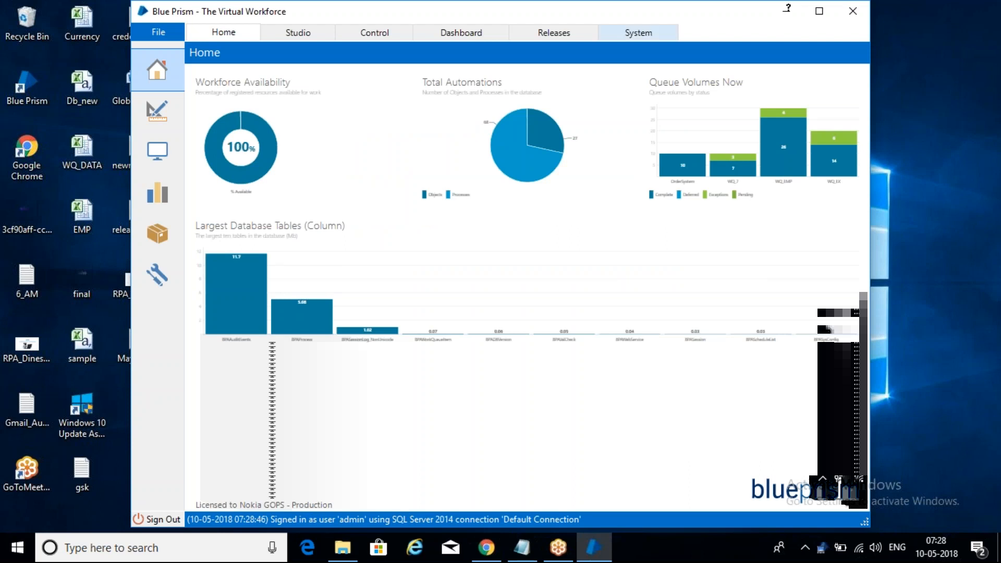
Maximize Blue Prism, open Studio, expand the May_7AM process folder and select Calculation_7
{"action": "left_click", "coordinate": [819, 11]}
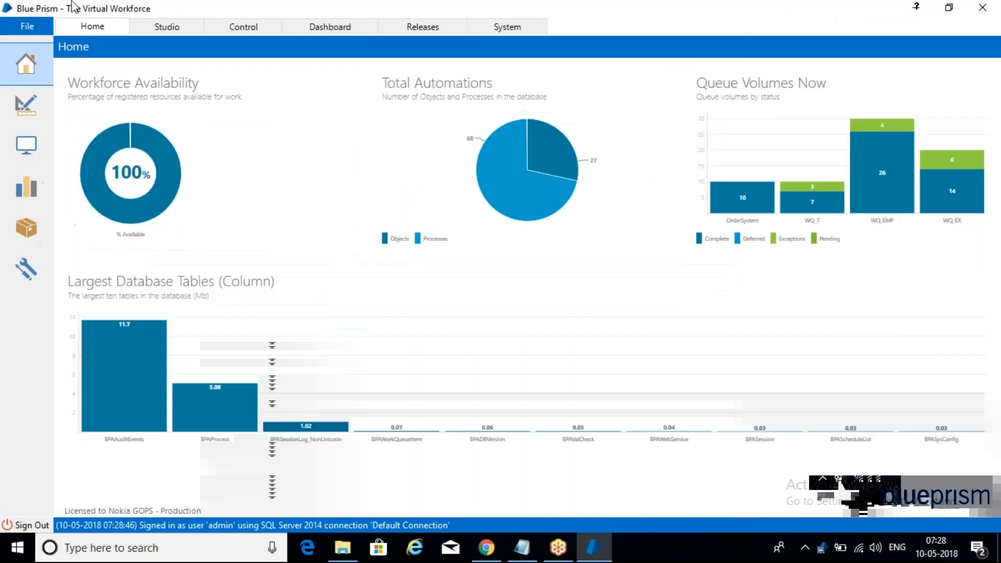
{"action": "left_click", "coordinate": [180, 30]}
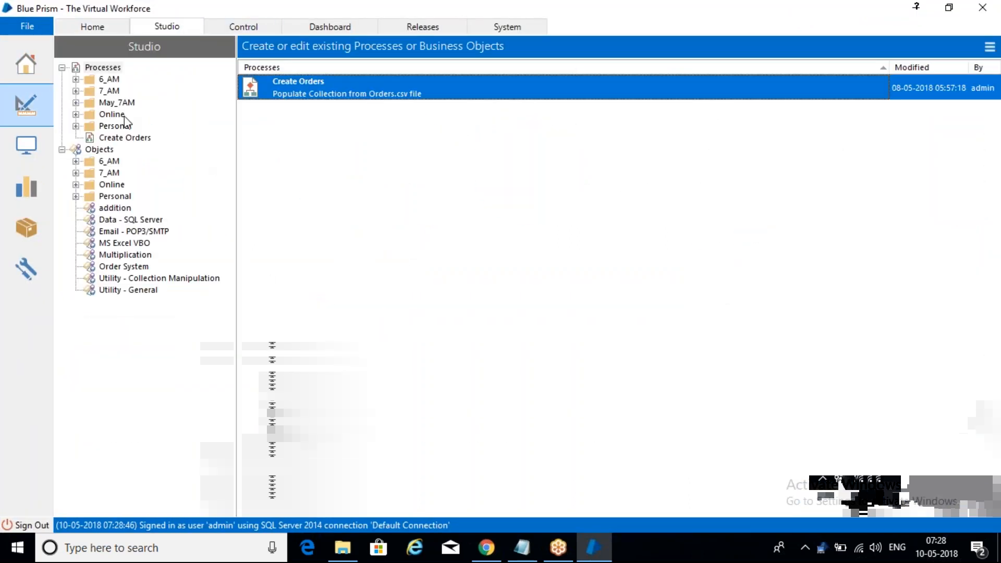
{"action": "left_click", "coordinate": [75, 102]}
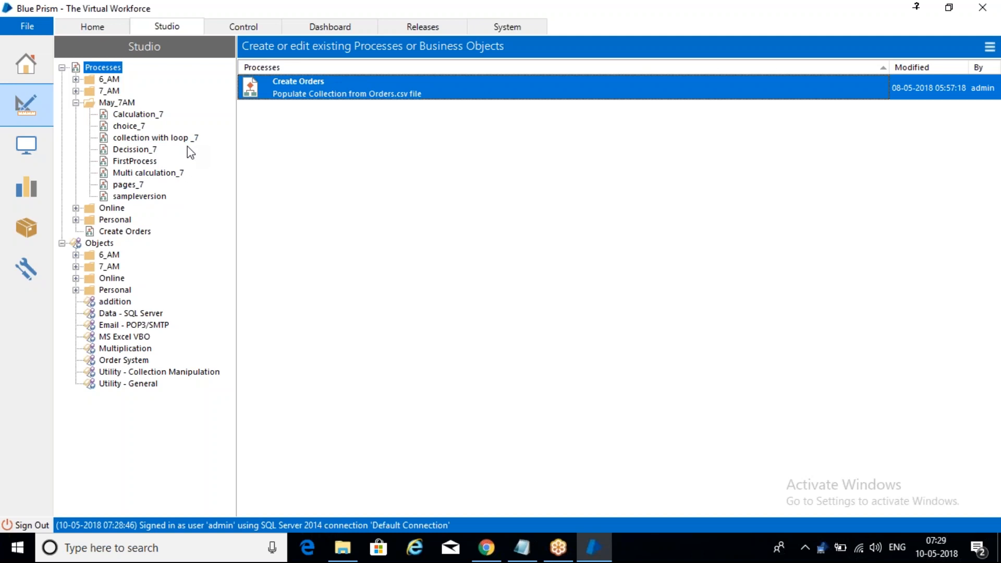
{"action": "left_click", "coordinate": [145, 115]}
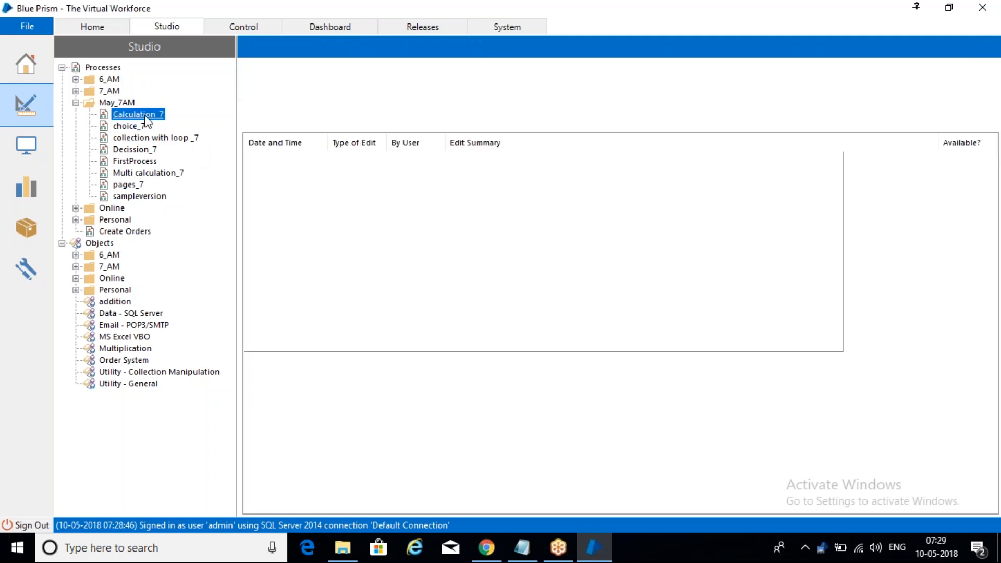
Start exporting a process or object and choose Process as the type to export
{"action": "left_click", "coordinate": [30, 29]}
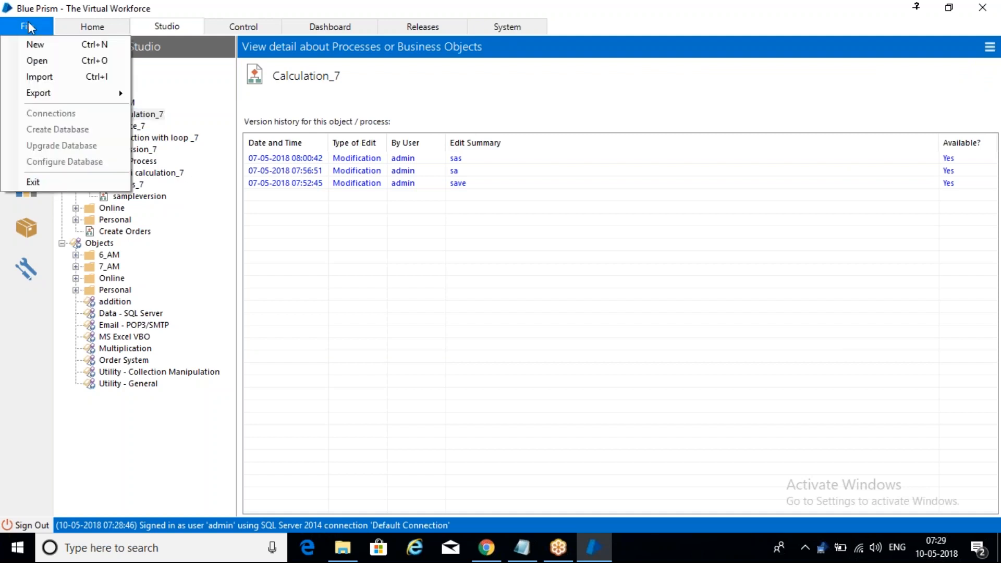
{"action": "mouse_move", "coordinate": [100, 96]}
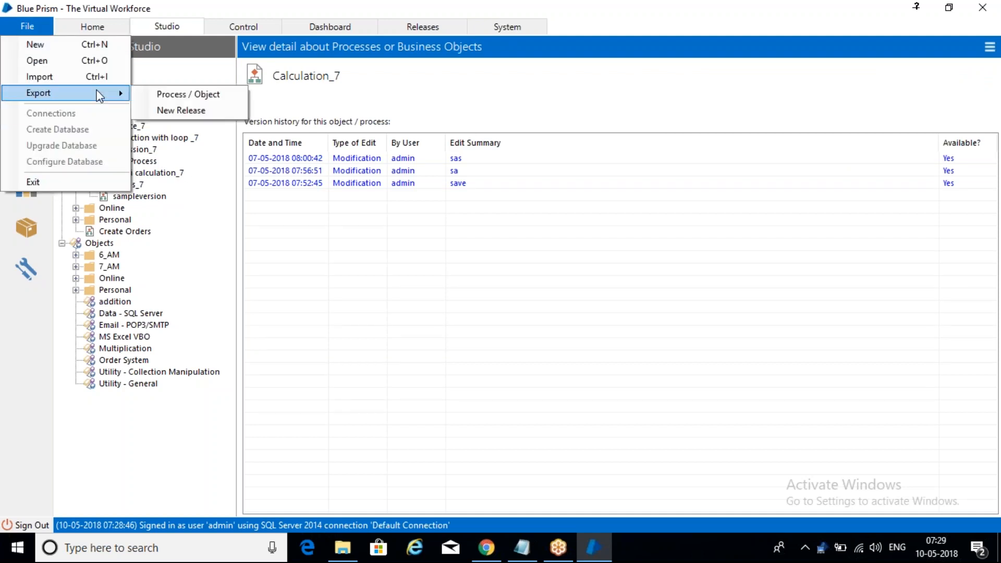
{"action": "left_click", "coordinate": [191, 95]}
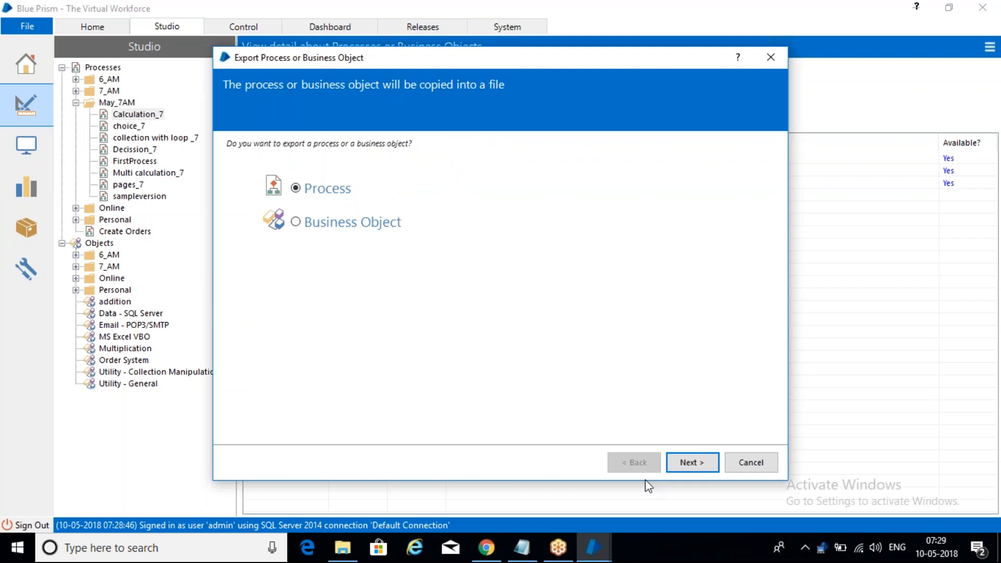
{"action": "left_click", "coordinate": [701, 462]}
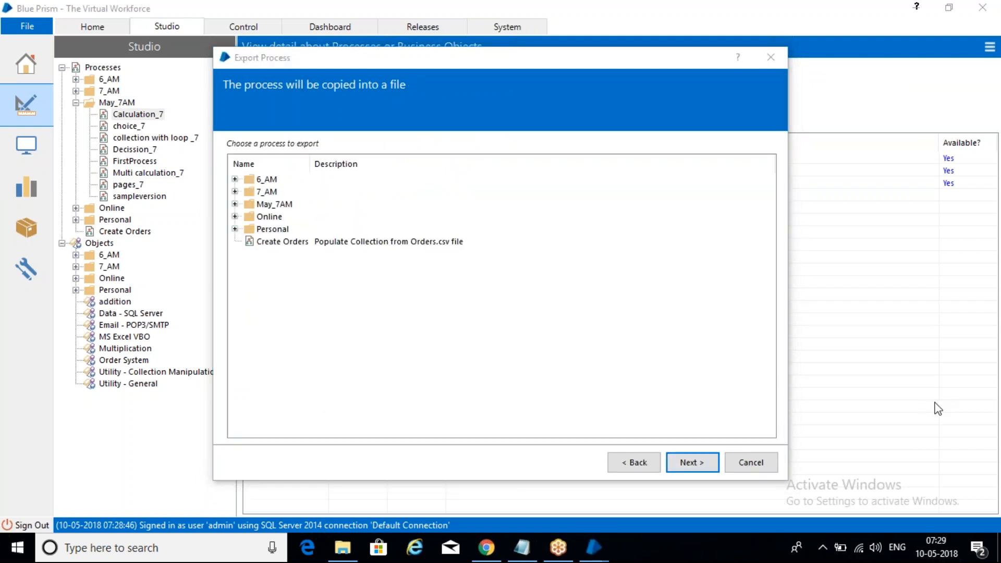
Choose Calculation_7 from the May_7AM folder as the process to export and continue
{"action": "left_click_drag", "start_coordinate": [515, 62], "coordinate": [382, 51]}
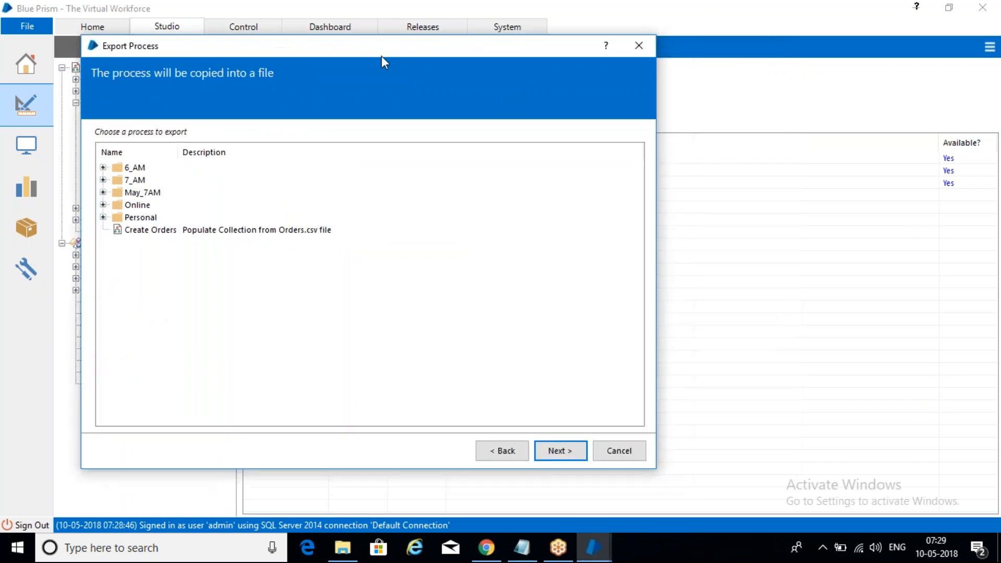
{"action": "left_click", "coordinate": [103, 193]}
{"action": "left_click", "coordinate": [166, 207]}
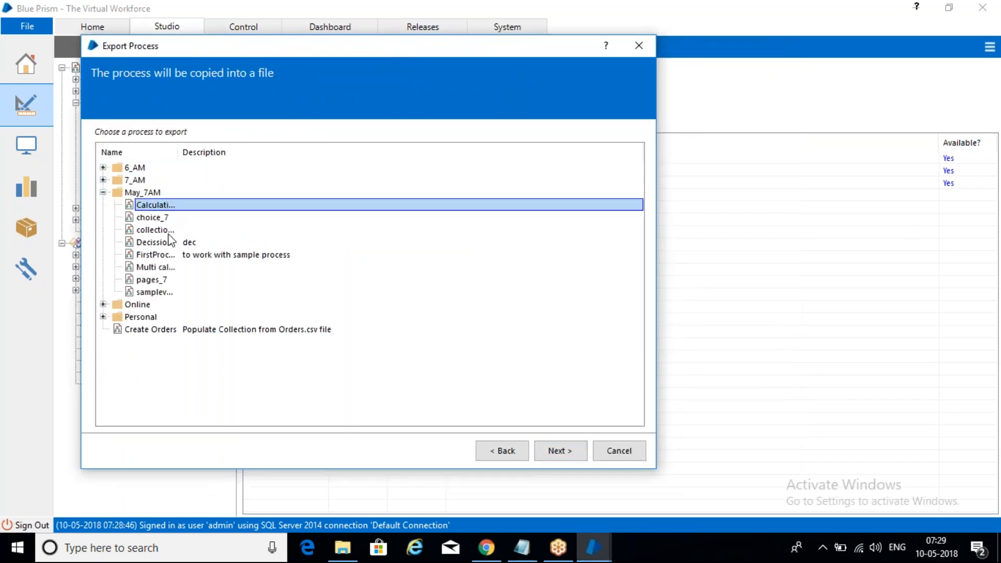
{"action": "left_click", "coordinate": [161, 216]}
{"action": "left_click", "coordinate": [161, 206]}
{"action": "left_click", "coordinate": [561, 450]}
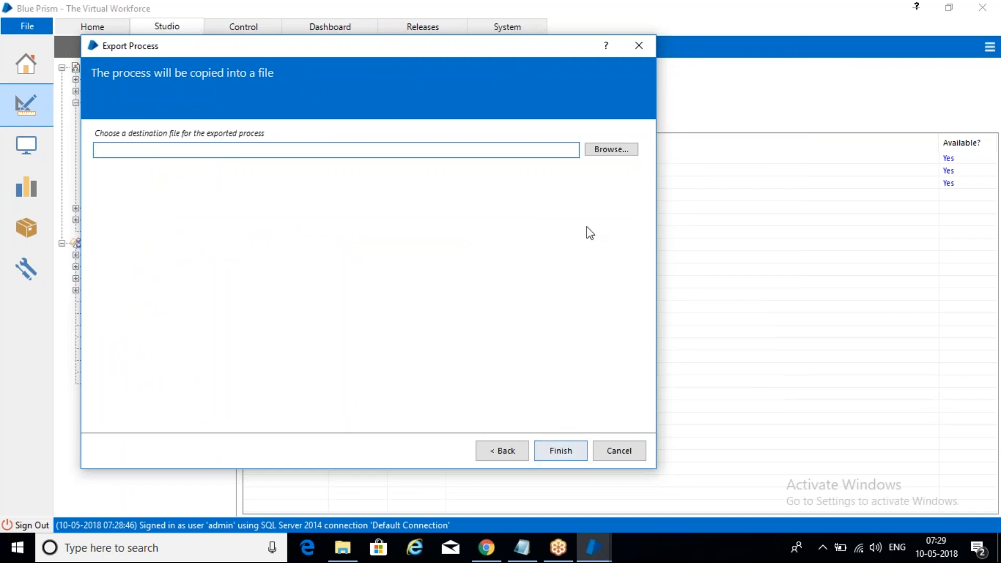
Save the export as BPA Process - Calculation_7.xml on the Desktop and finish the export
{"action": "left_click", "coordinate": [605, 149]}
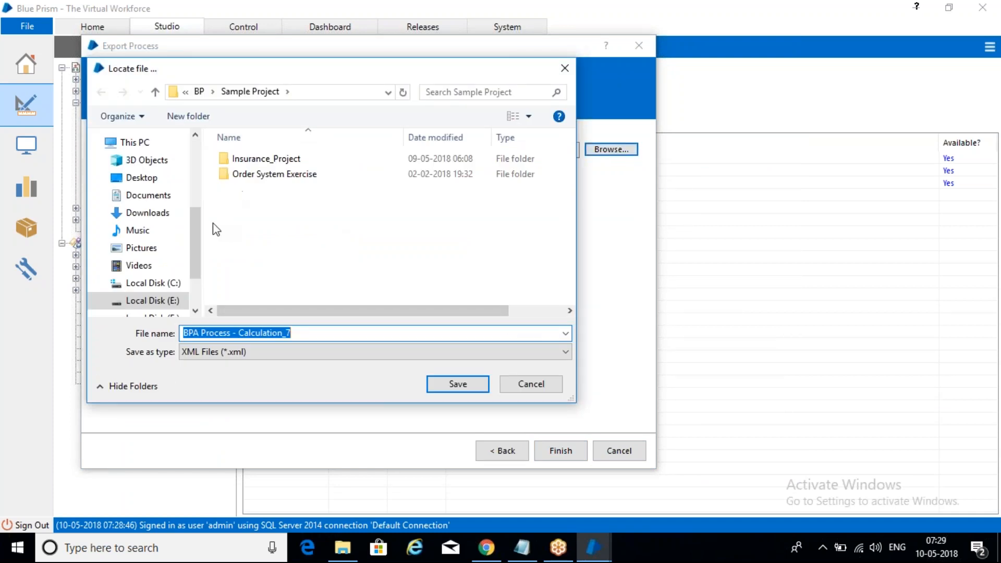
{"action": "left_click", "coordinate": [166, 179]}
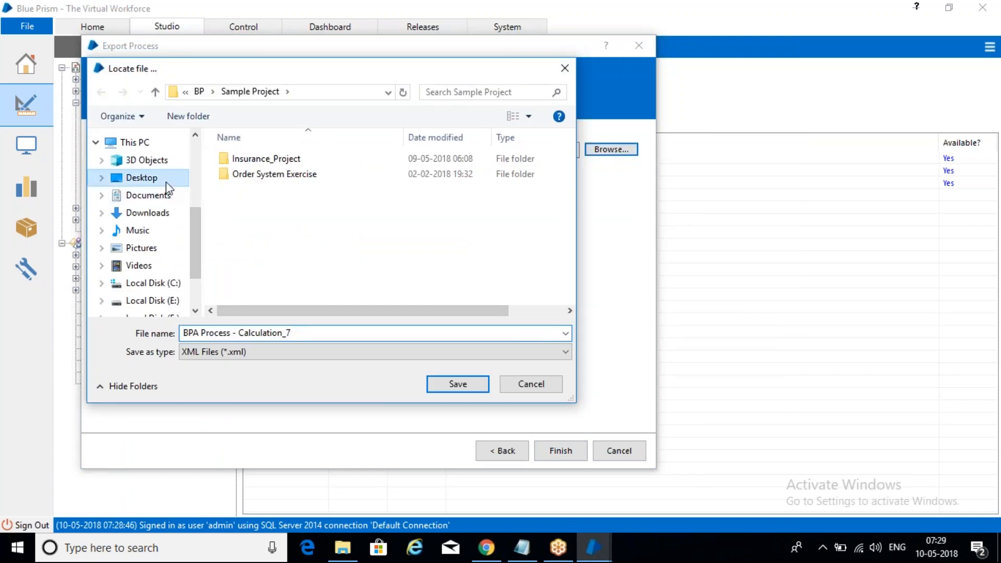
{"action": "left_click", "coordinate": [338, 333]}
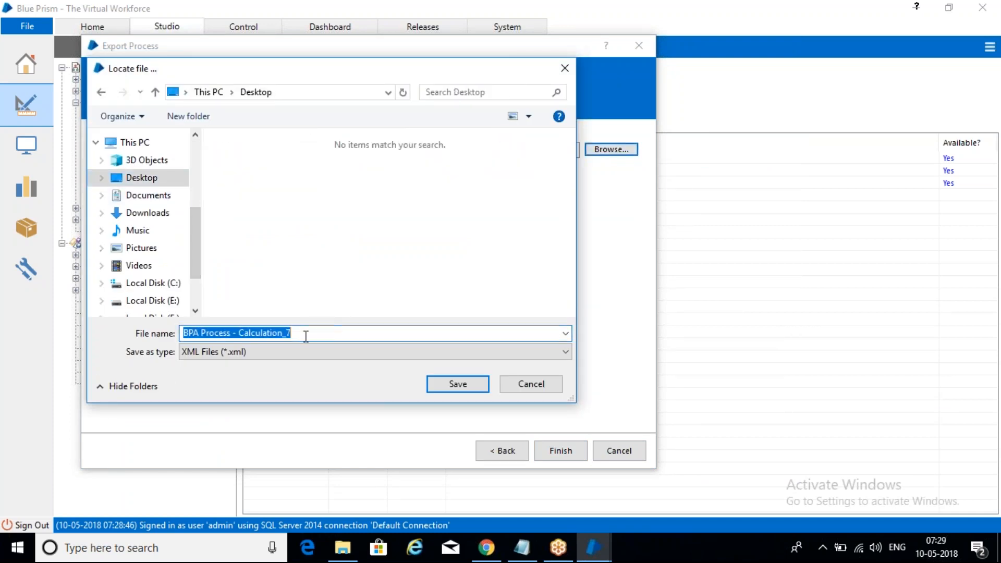
{"action": "left_click", "coordinate": [457, 384]}
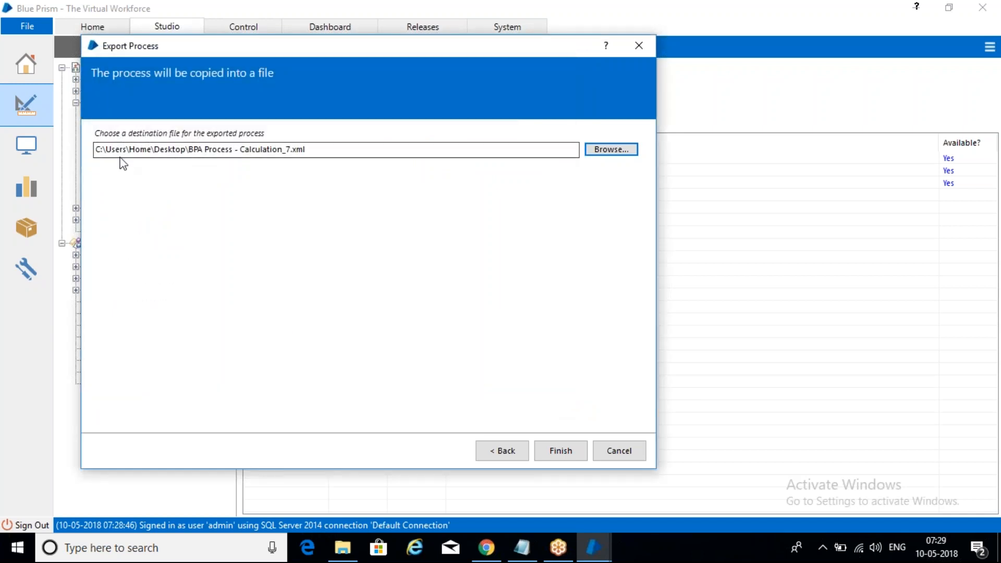
{"action": "left_click", "coordinate": [310, 150]}
{"action": "left_click_drag", "start_coordinate": [301, 150], "coordinate": [240, 149]}
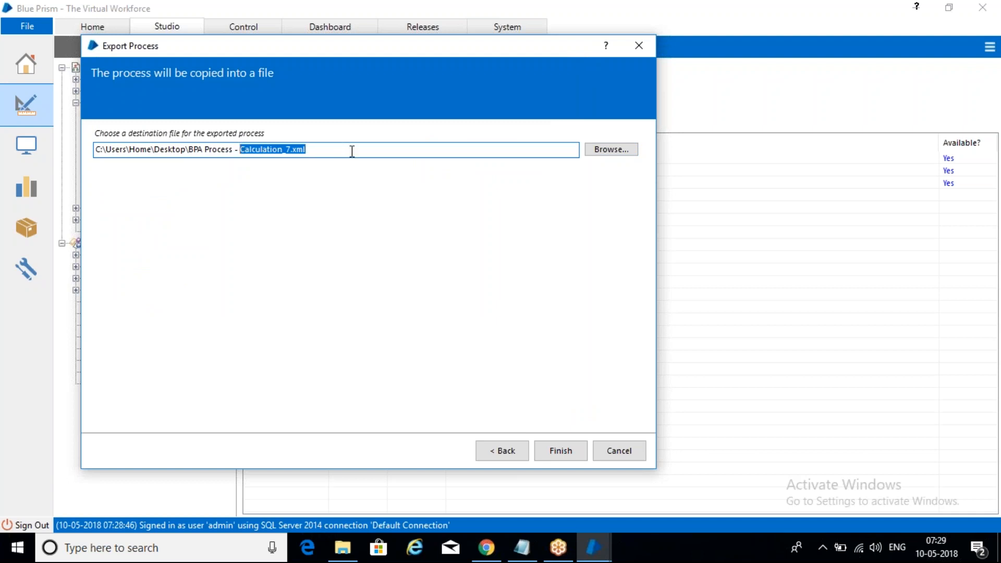
{"action": "left_click", "coordinate": [565, 458]}
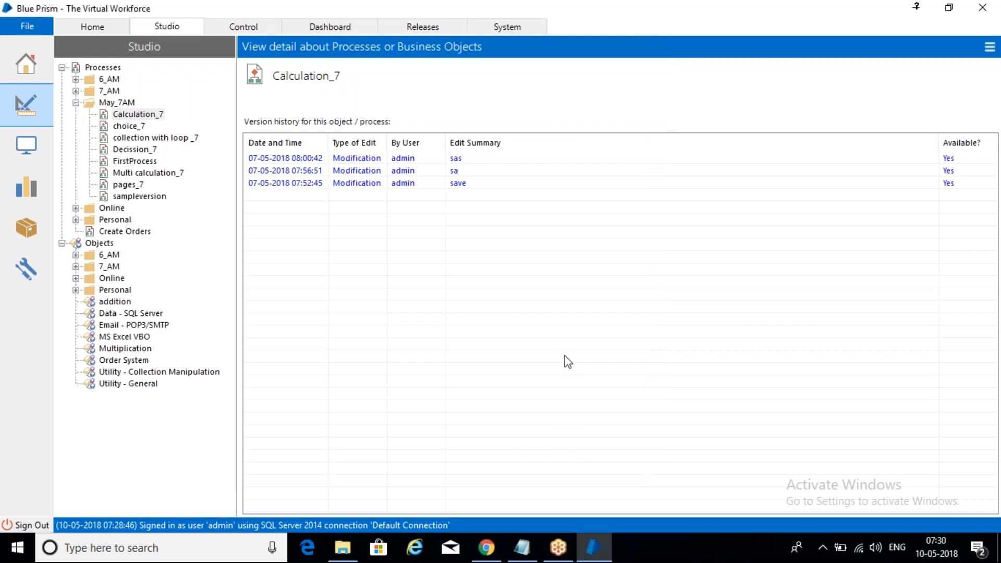
Minimize Blue Prism and select the exported Calculation_7 file on the desktop
{"action": "left_click", "coordinate": [596, 545]}
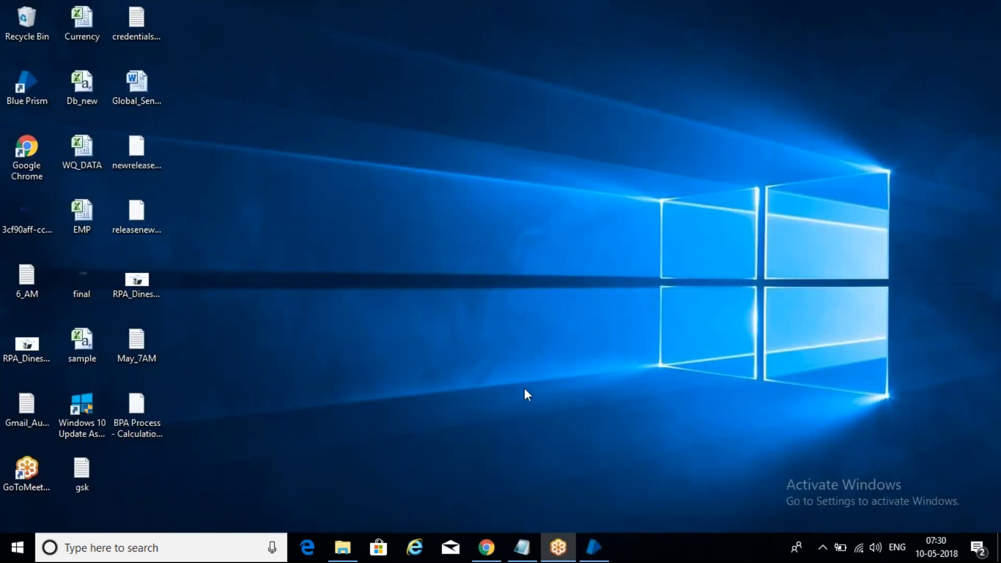
{"action": "left_click", "coordinate": [125, 405]}
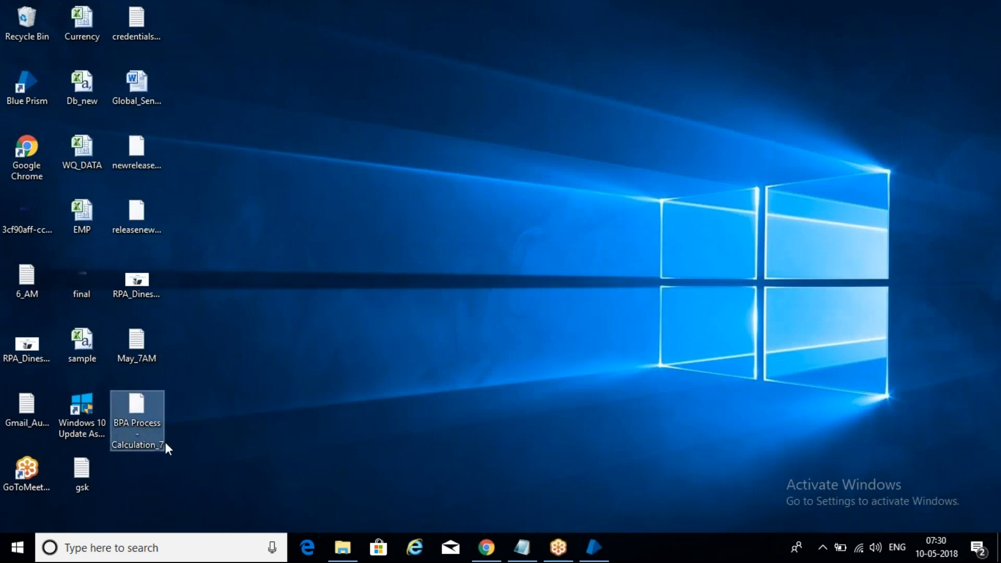
Move the exported Calculation_7 file icon on the desktop and bring Blue Prism back up
{"action": "left_click_drag", "start_coordinate": [155, 400], "coordinate": [410, 131]}
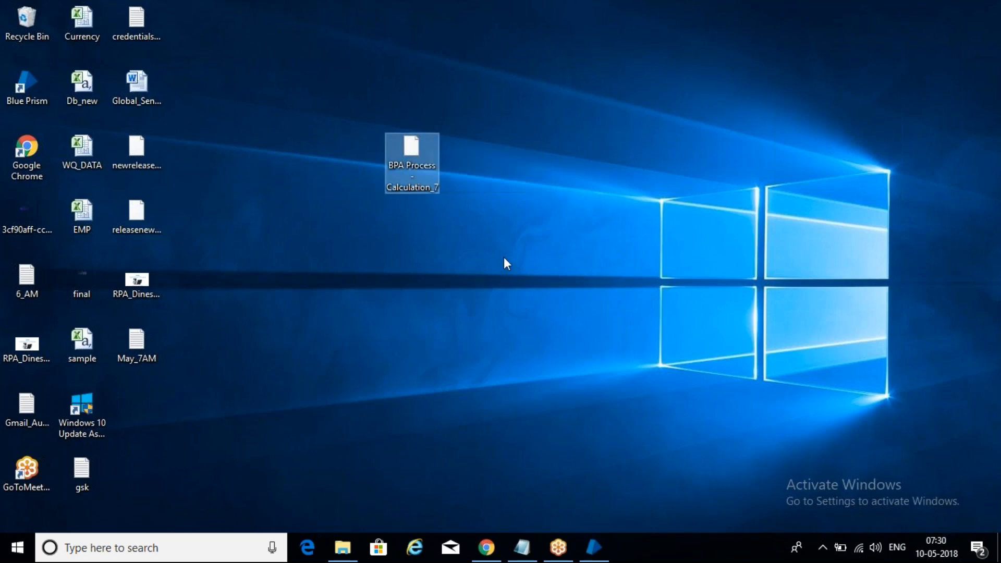
{"action": "left_click", "coordinate": [599, 542]}
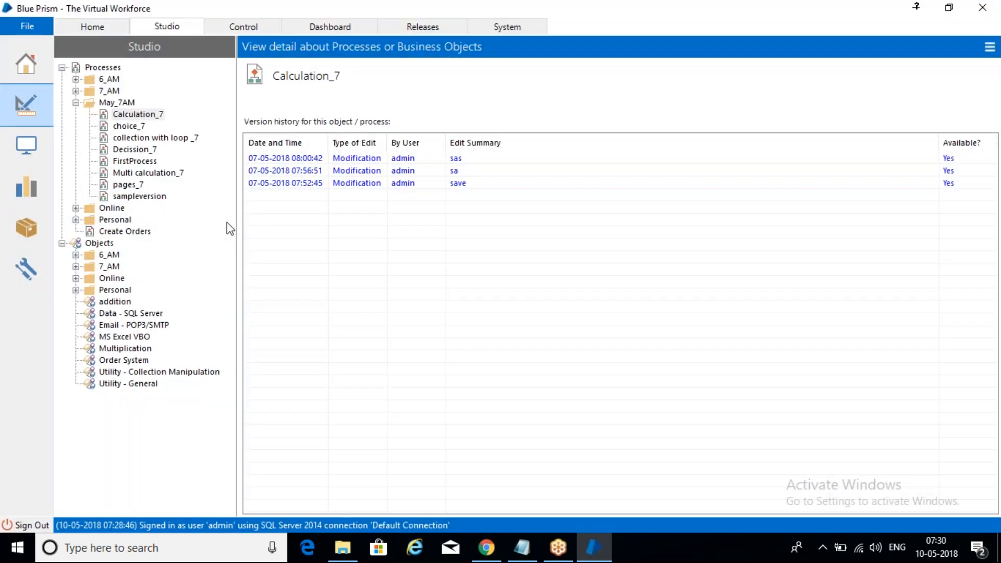
Start importing a release and choose BPA Process - Calculation_7 from the Desktop as the input file
{"action": "left_click", "coordinate": [29, 27]}
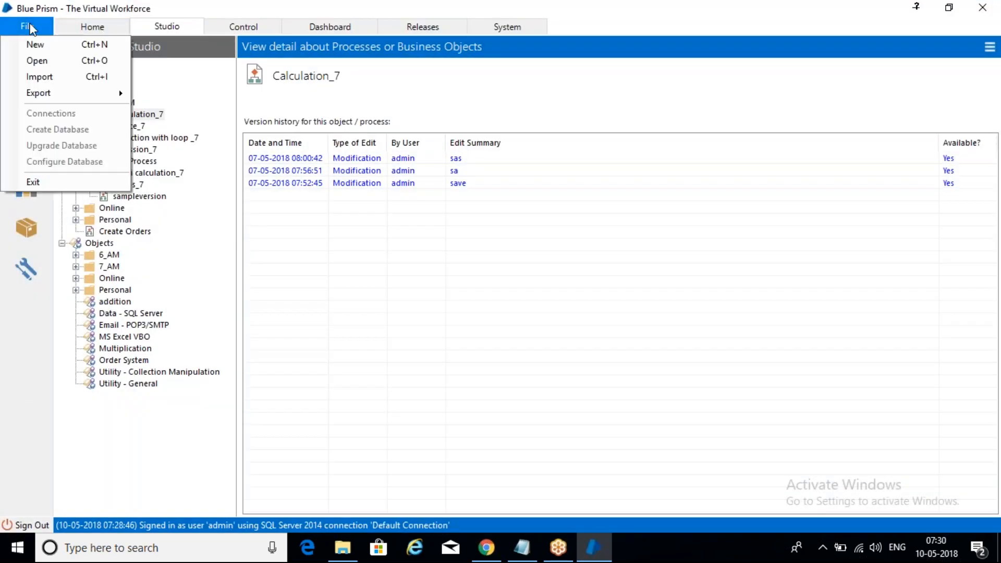
{"action": "left_click", "coordinate": [62, 80]}
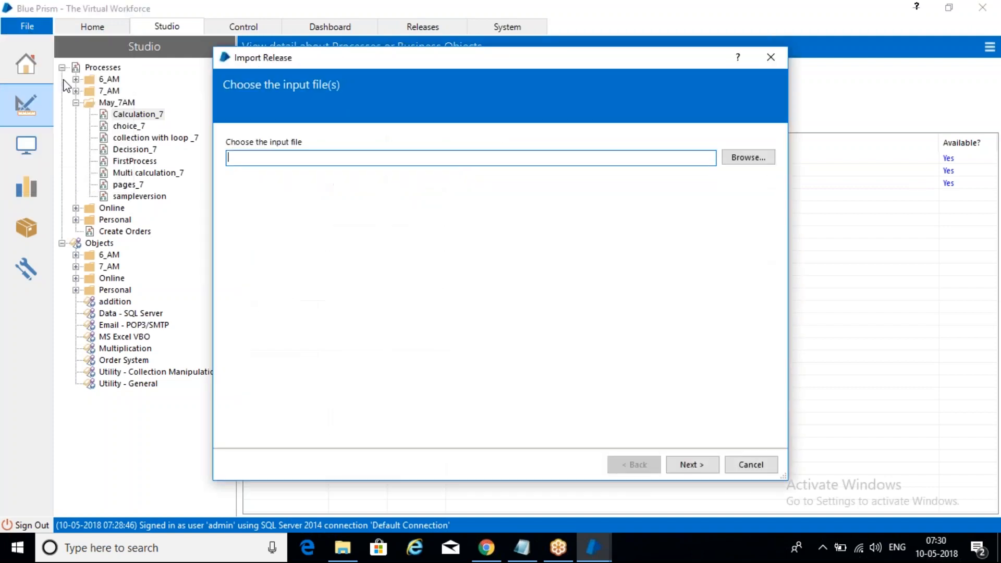
{"action": "left_click_drag", "start_coordinate": [610, 64], "coordinate": [487, 69]}
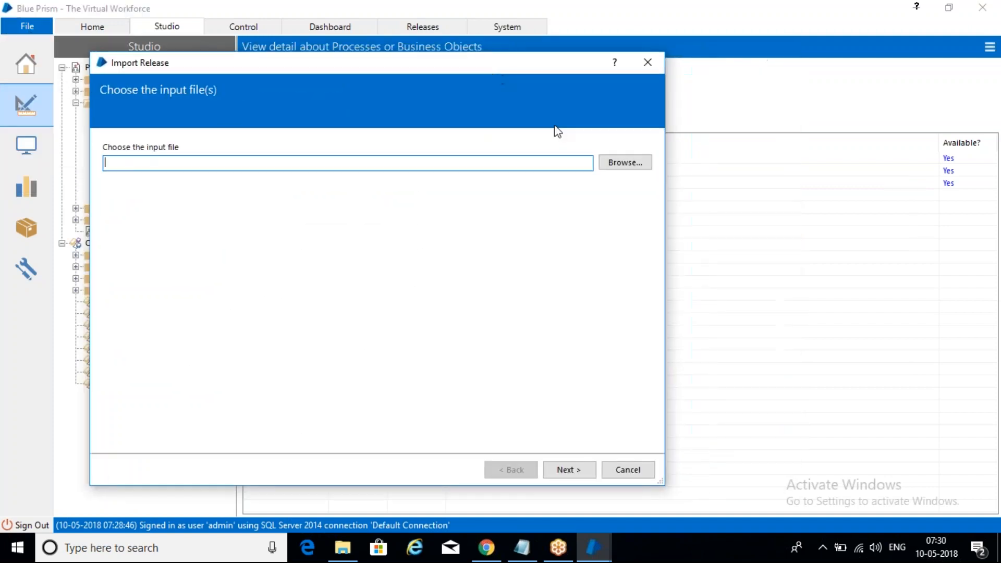
{"action": "left_click", "coordinate": [632, 166]}
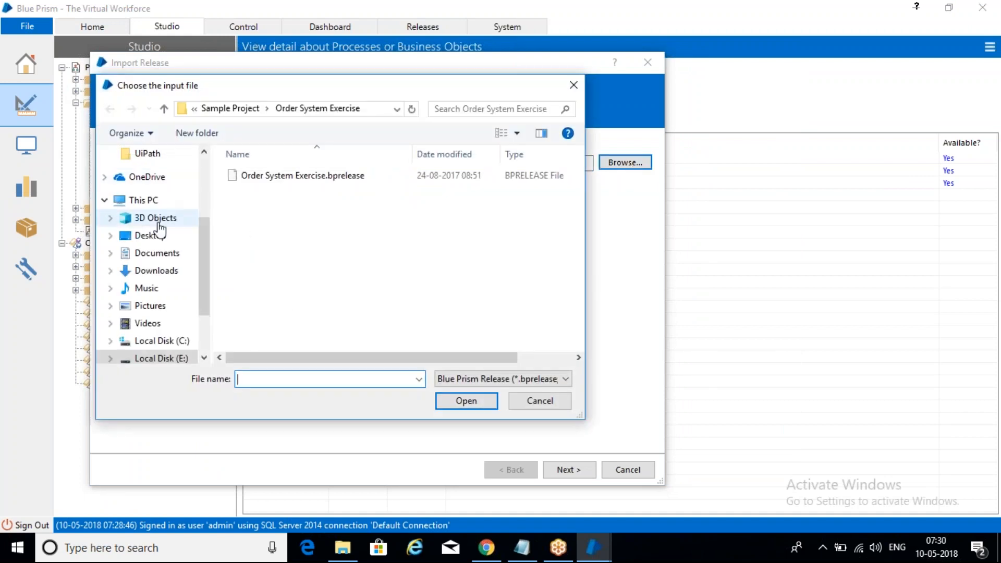
{"action": "left_click", "coordinate": [162, 236]}
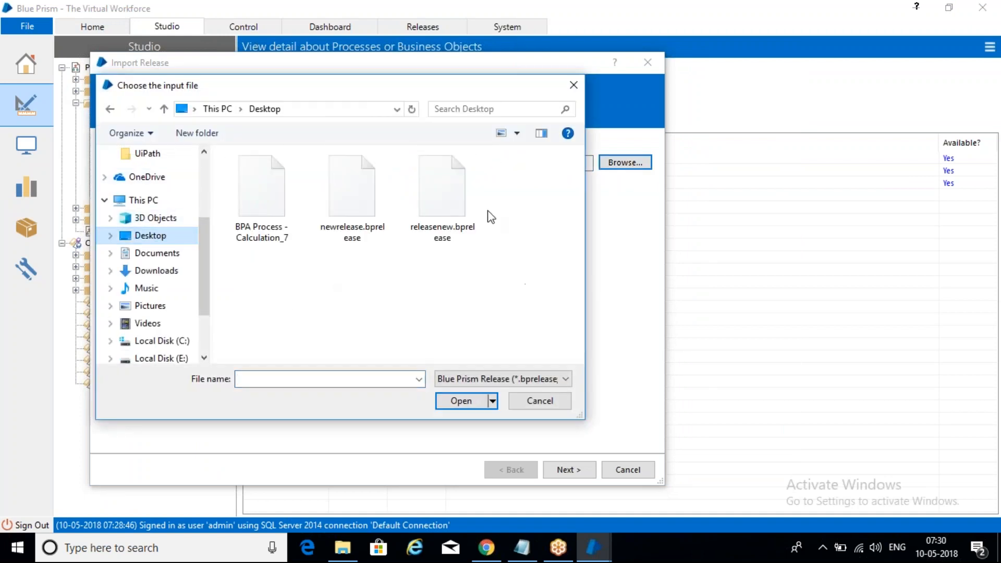
{"action": "left_click", "coordinate": [257, 200]}
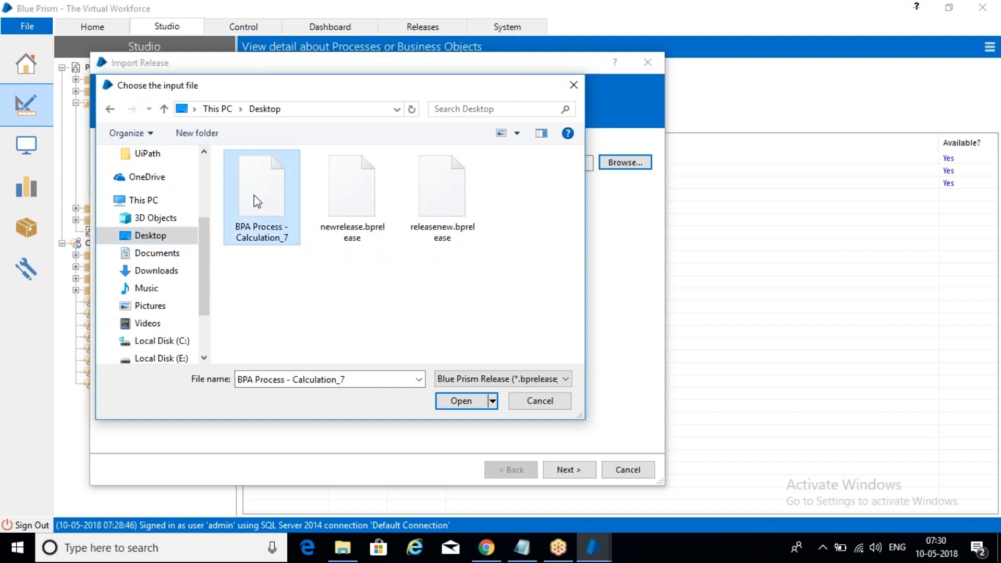
{"action": "left_click", "coordinate": [466, 400]}
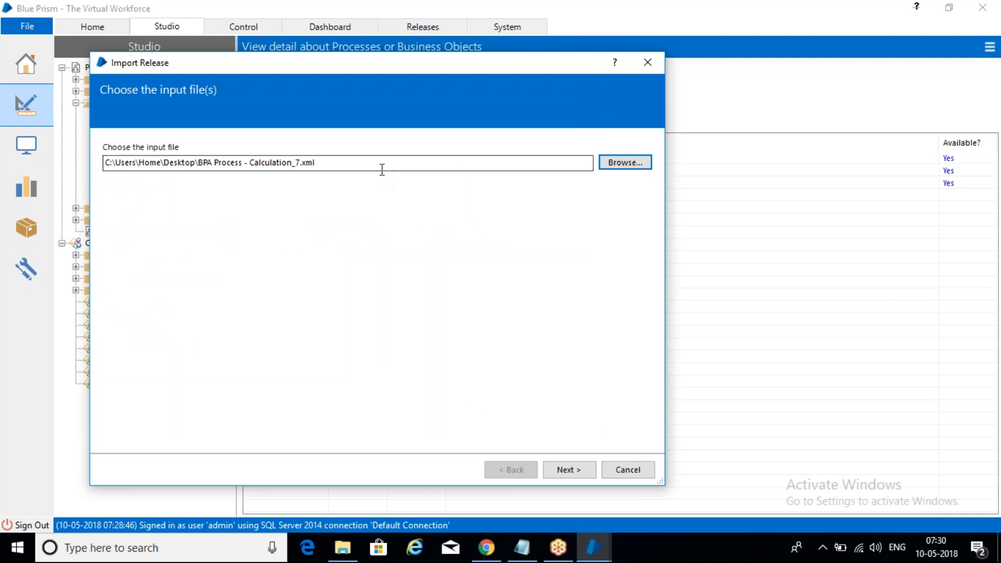
Import it by overwriting the existing Calculation_7 process, finish, and review the process version histories
{"action": "left_click", "coordinate": [574, 469]}
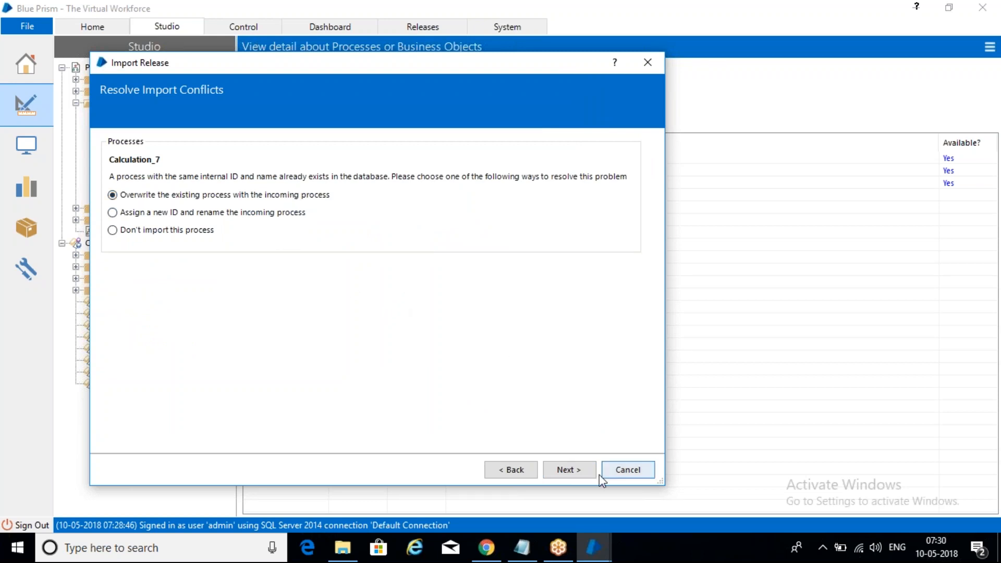
{"action": "left_click", "coordinate": [585, 473]}
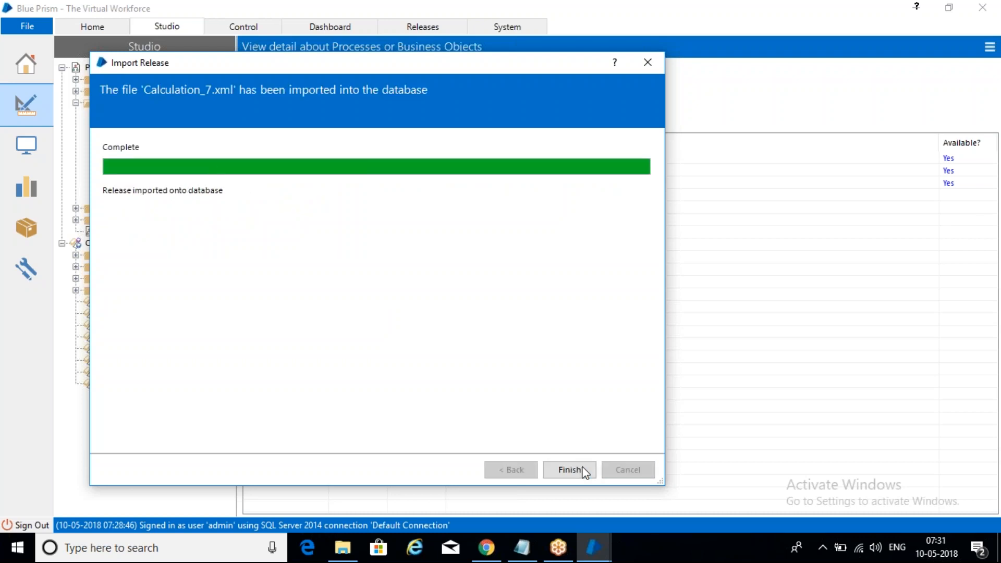
{"action": "left_click", "coordinate": [570, 470]}
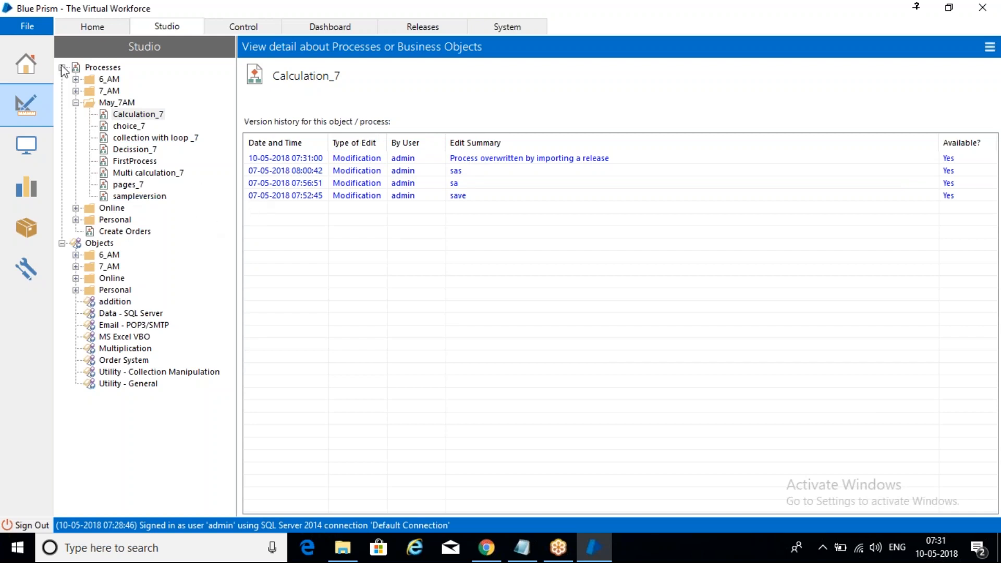
{"action": "left_click", "coordinate": [130, 116]}
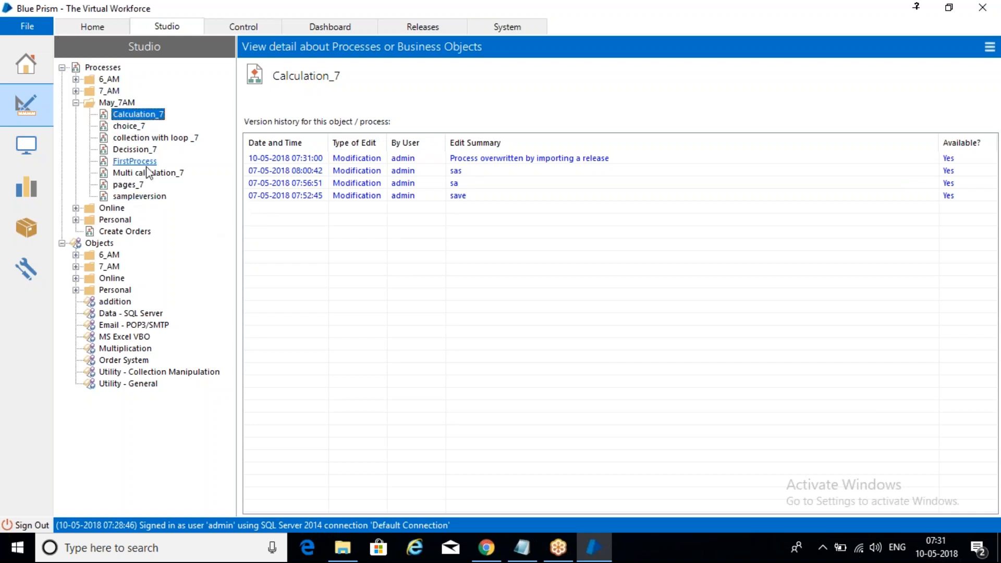
{"action": "left_click", "coordinate": [151, 196]}
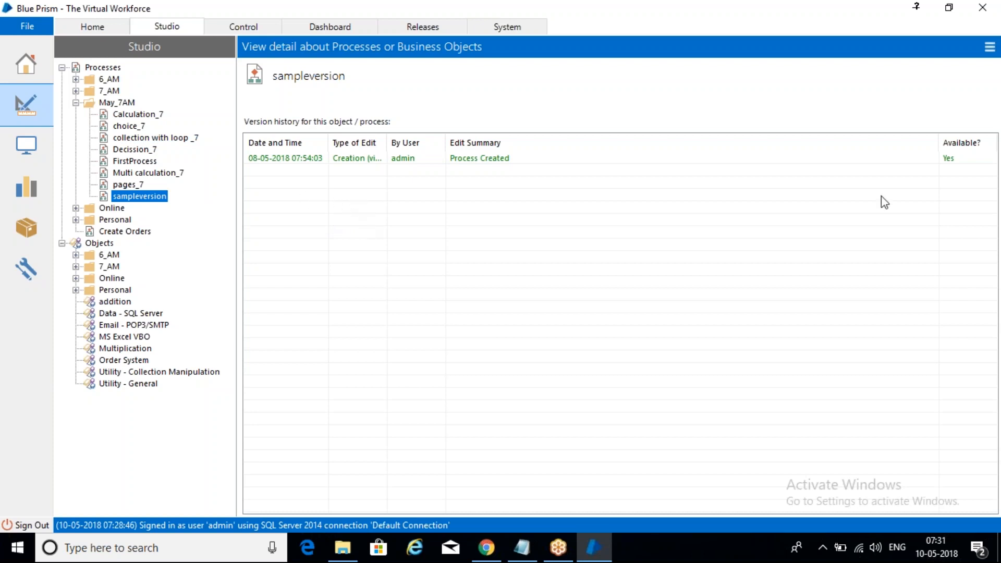
Switch to the other computer and open SQL Server 2014 Configuration Manager through the Windows search for sql co
{"action": "left_click", "coordinate": [854, 21]}
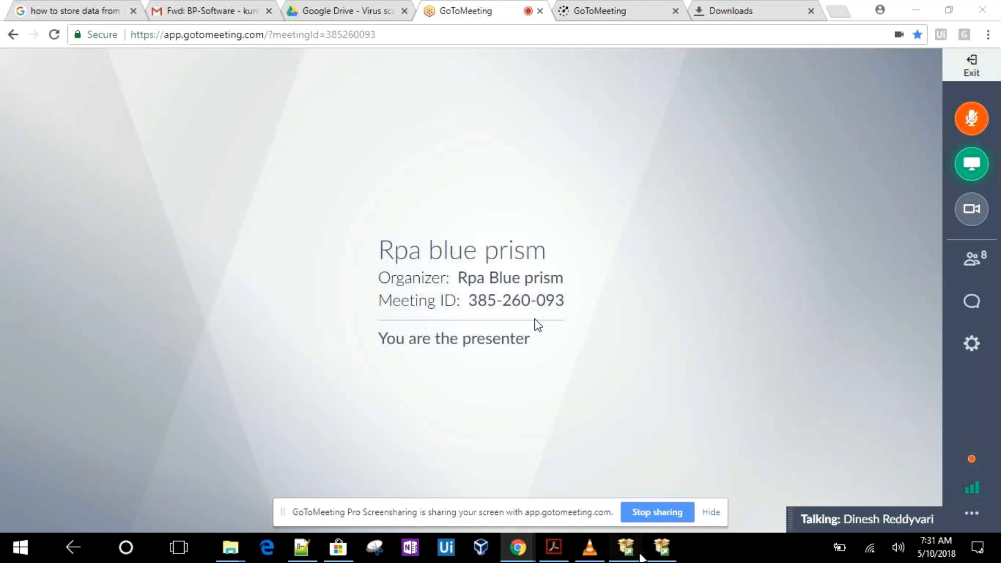
{"action": "left_click", "coordinate": [653, 552]}
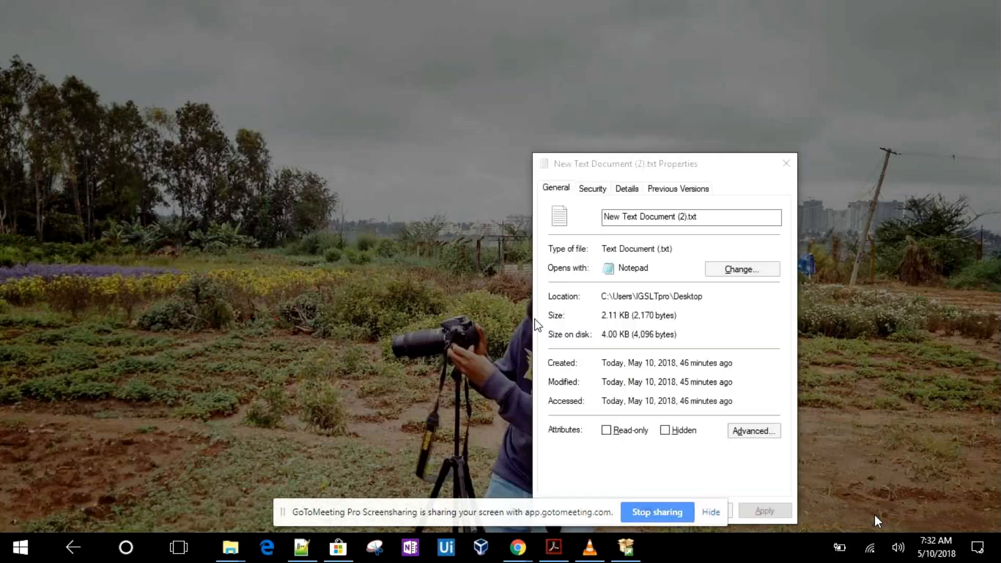
{"action": "key", "text": "super"}
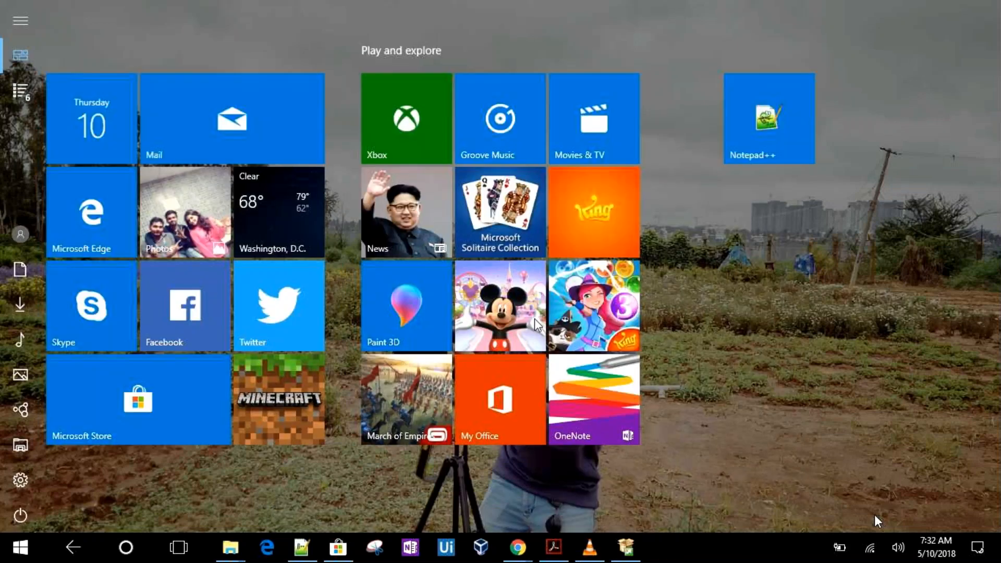
{"action": "left_click", "coordinate": [626, 548]}
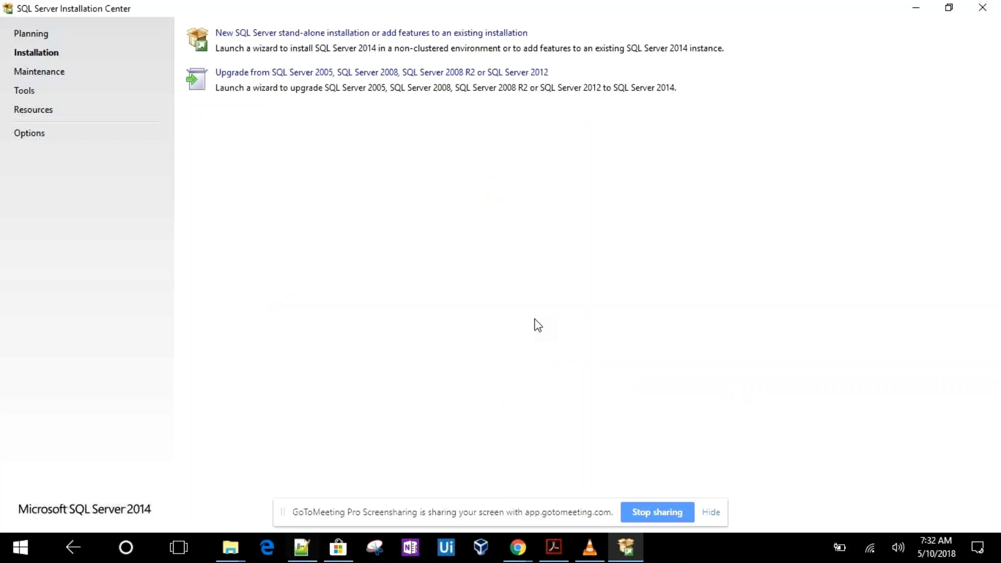
{"action": "left_click", "coordinate": [127, 548]}
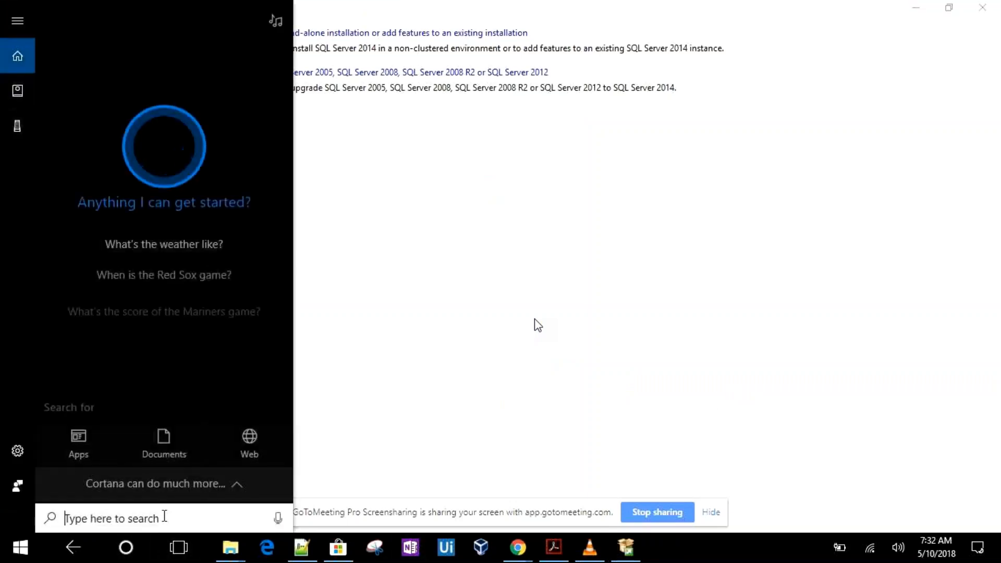
{"action": "type", "text": "sq"}
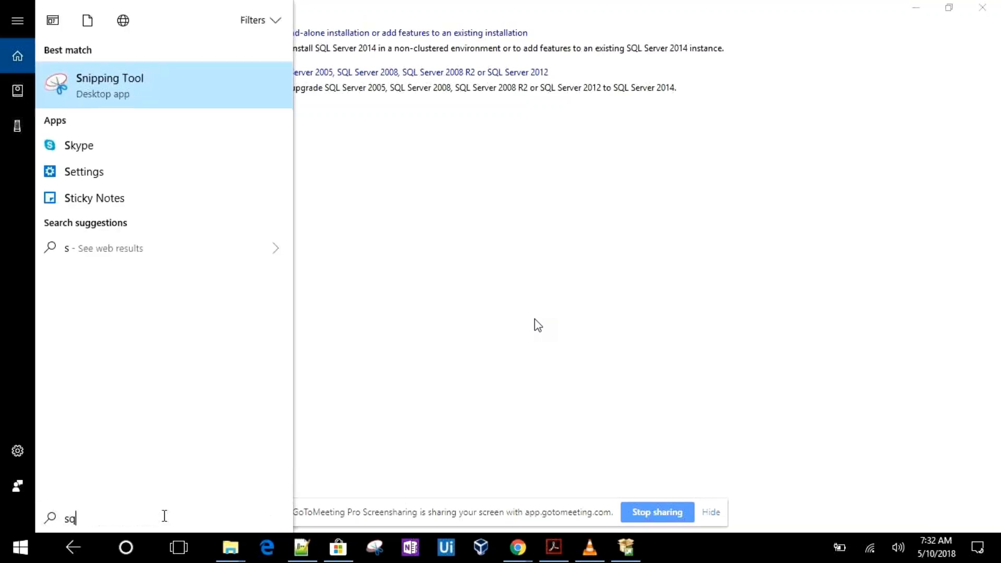
{"action": "type", "text": "l co"}
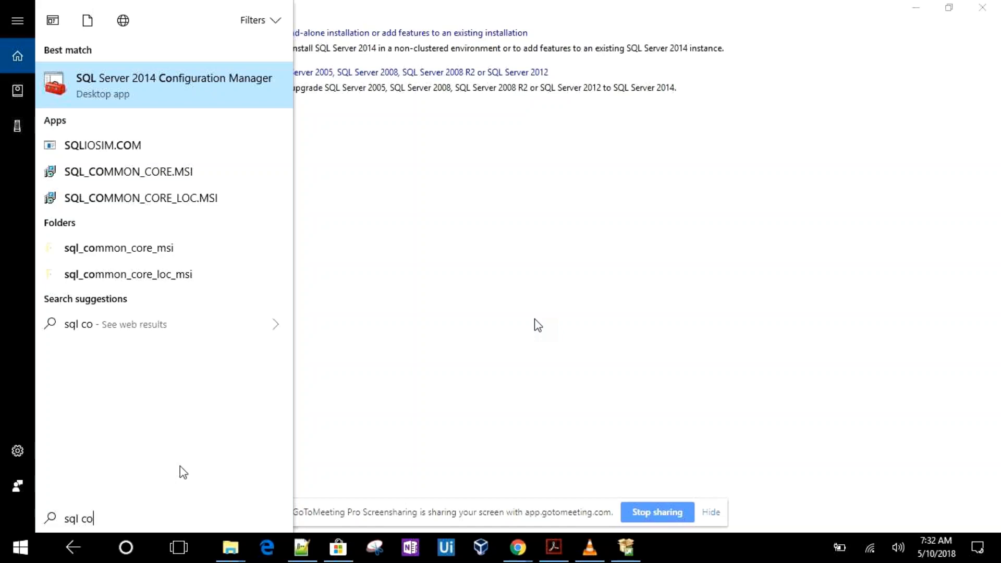
{"action": "left_click", "coordinate": [208, 91]}
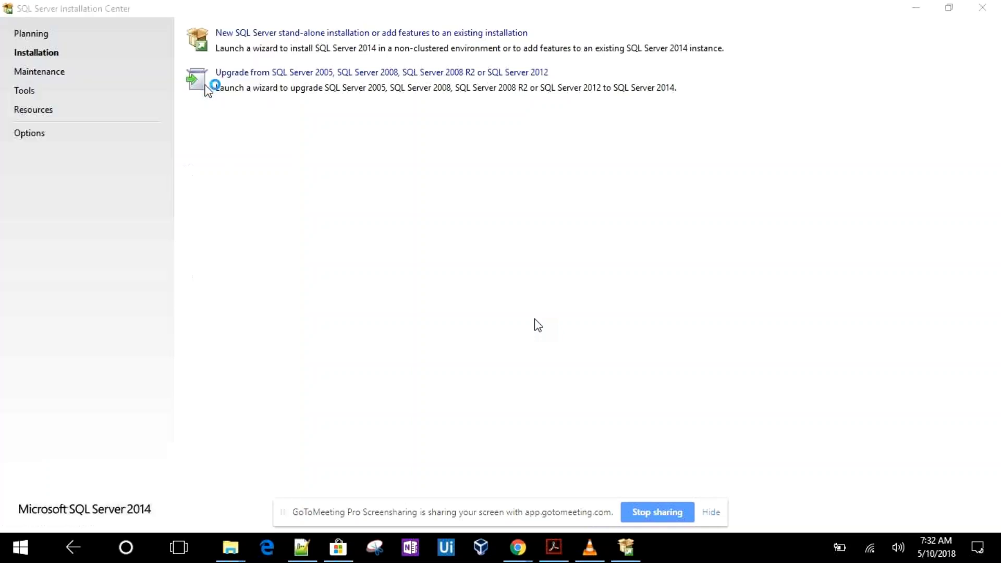
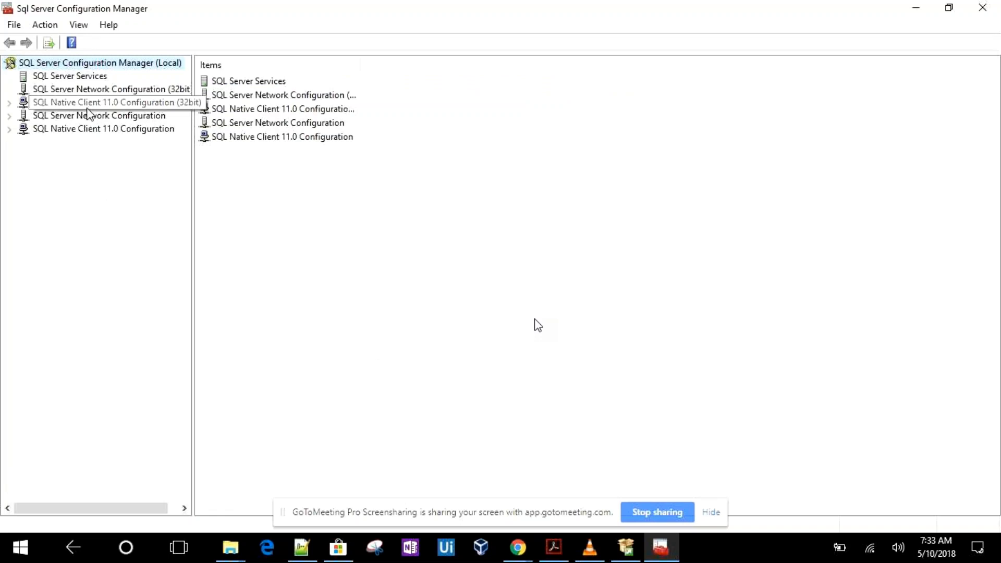
Change the SQL Server Browser service to log on as the built-in Local System account and apply the restart
{"action": "left_click", "coordinate": [81, 79]}
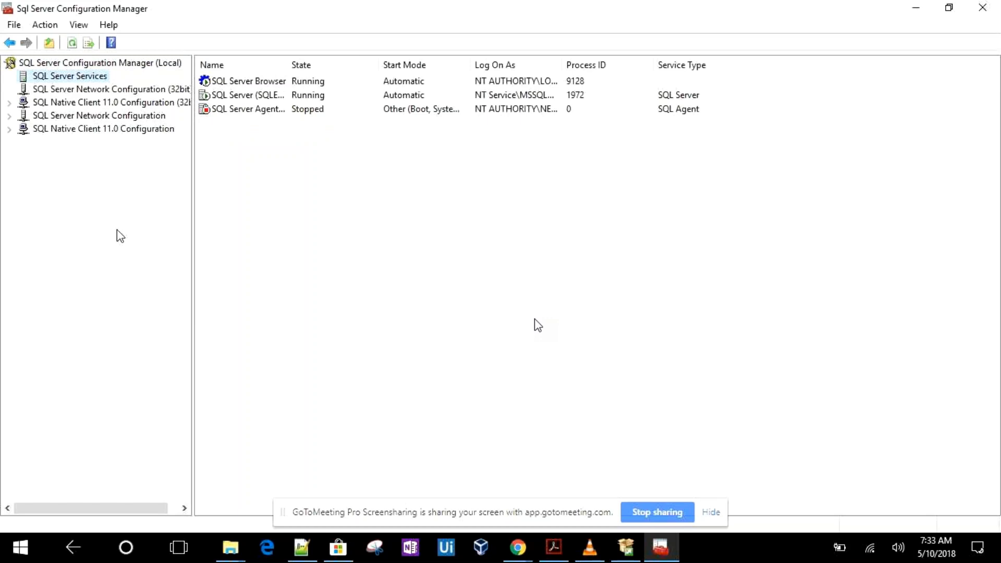
{"action": "right_click", "coordinate": [262, 81]}
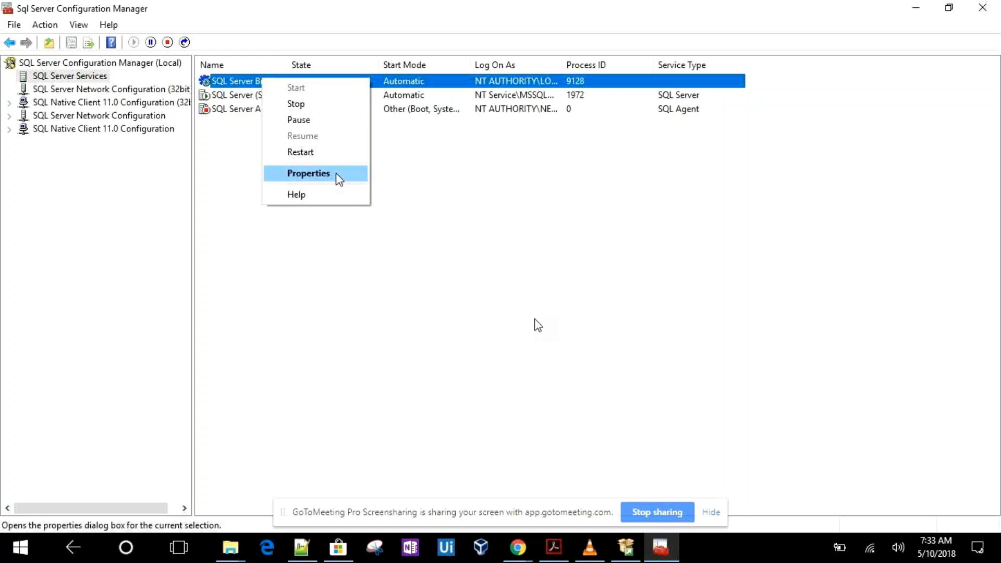
{"action": "left_click", "coordinate": [309, 173]}
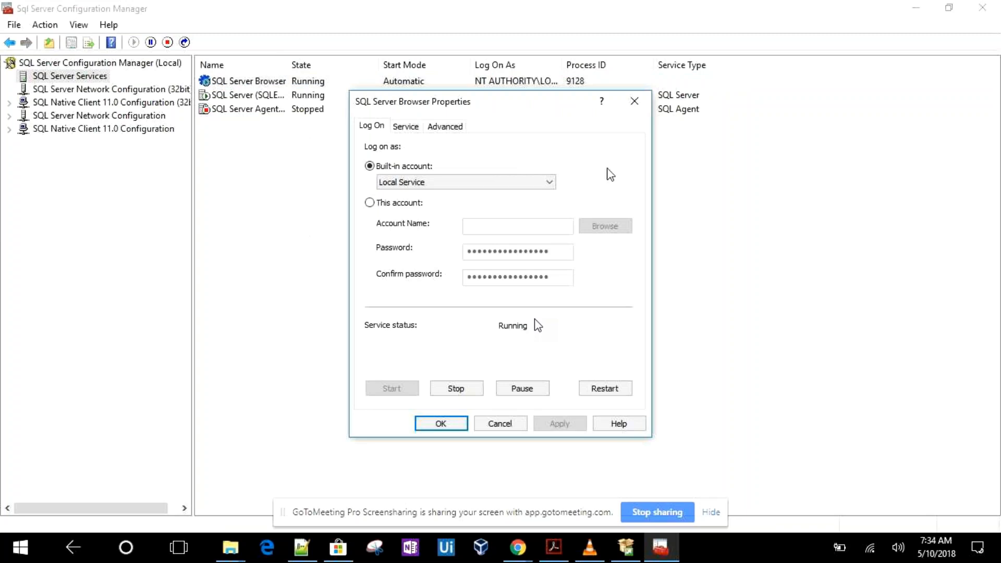
{"action": "left_click", "coordinate": [551, 186]}
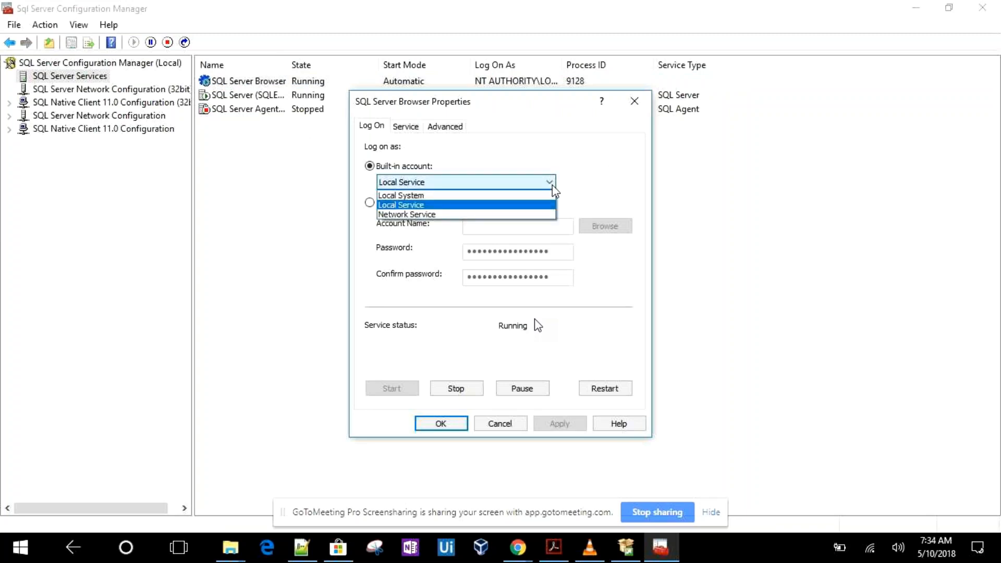
{"action": "left_click", "coordinate": [523, 196]}
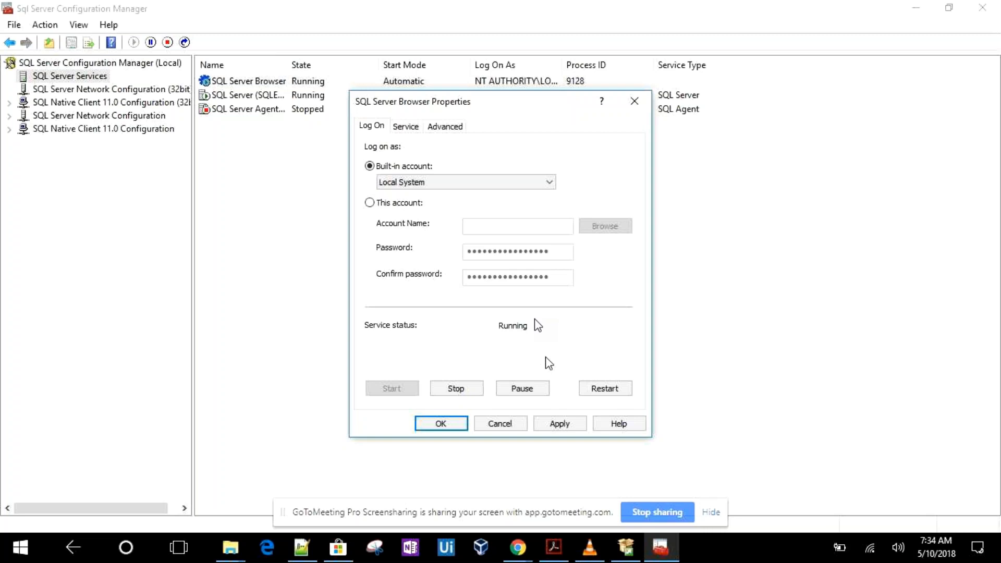
{"action": "left_click", "coordinate": [556, 423]}
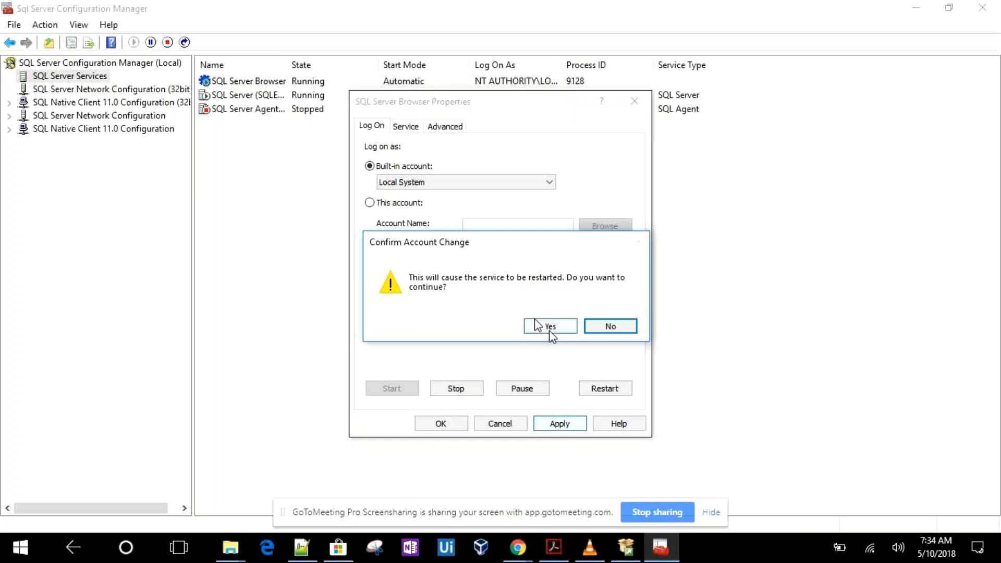
{"action": "left_click", "coordinate": [536, 323]}
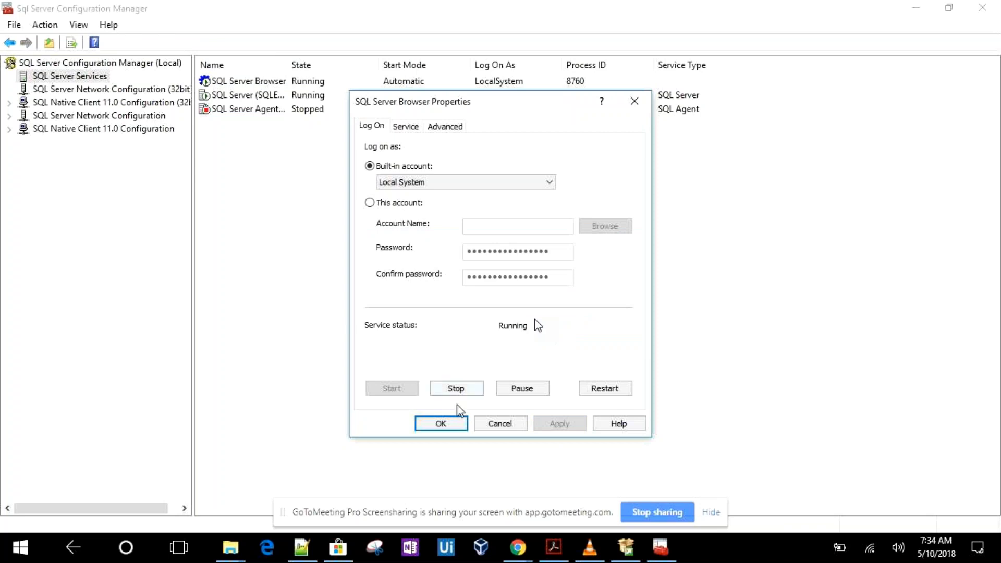
{"action": "left_click", "coordinate": [441, 424]}
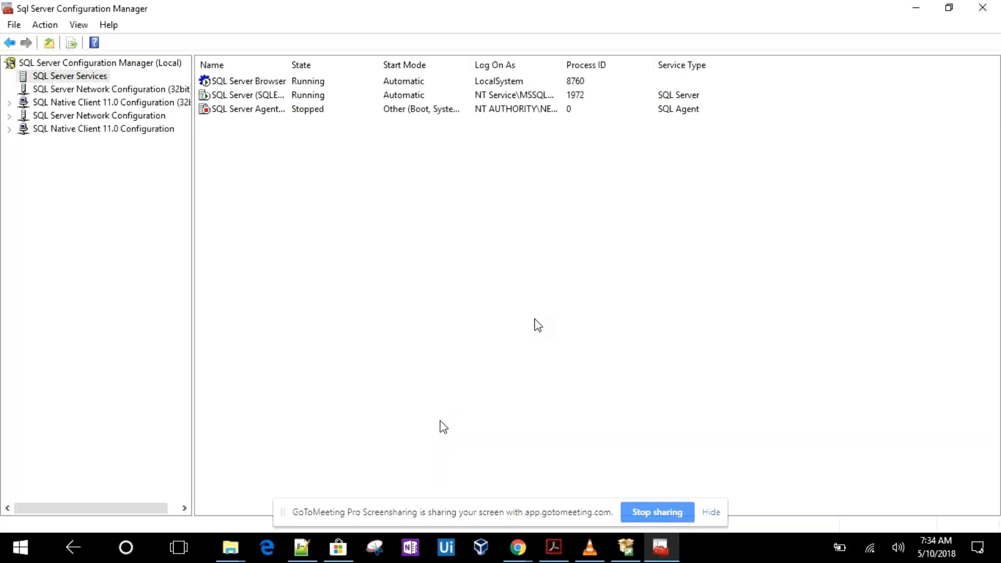
Switch the SQL Server (SQLEXPRESS) service to the built-in Local System account, applying and confirming the service restart
{"action": "right_click", "coordinate": [271, 96]}
{"action": "left_click", "coordinate": [324, 188]}
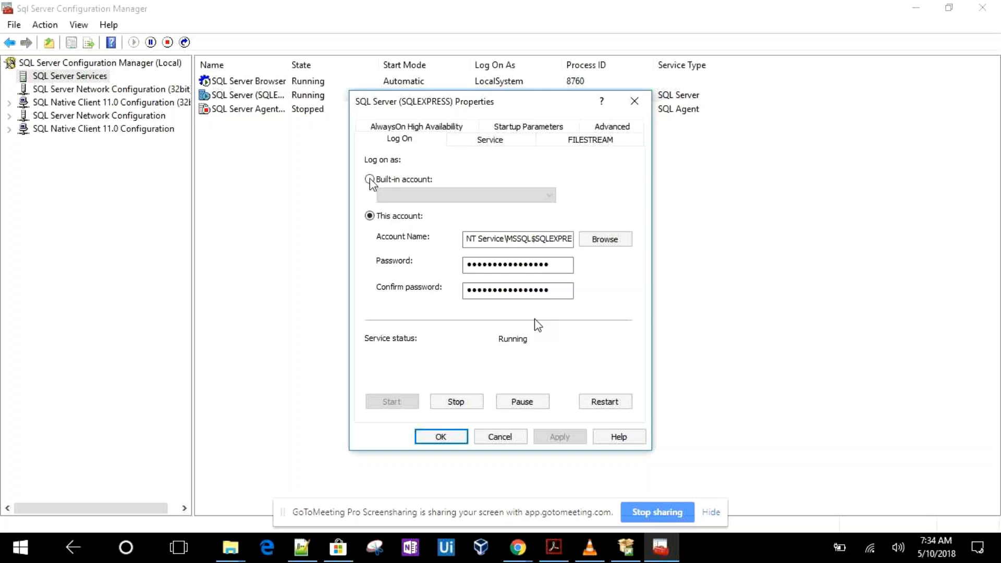
{"action": "left_click", "coordinate": [370, 179]}
{"action": "left_click", "coordinate": [550, 196]}
{"action": "left_click", "coordinate": [524, 223]}
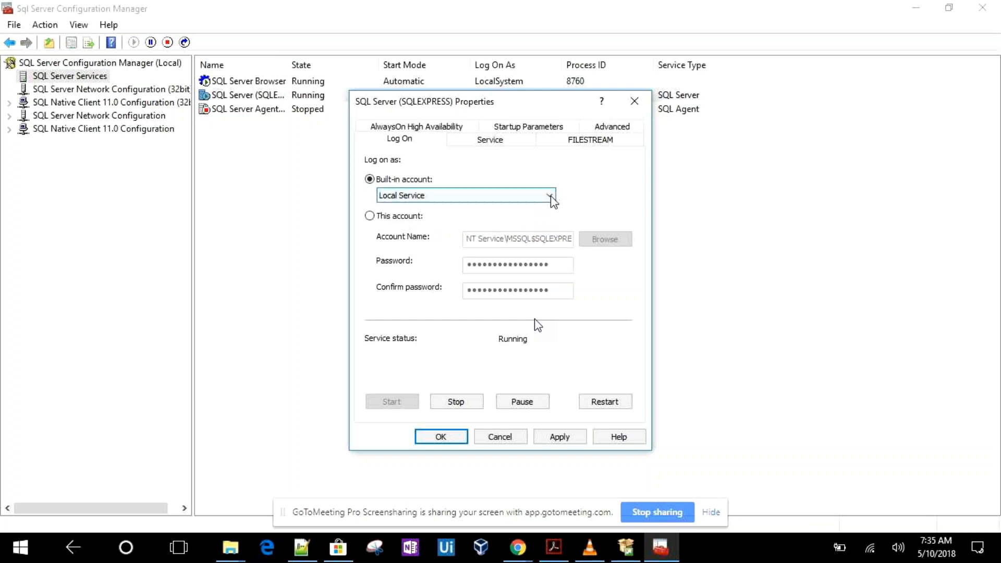
{"action": "left_click", "coordinate": [550, 196]}
{"action": "left_click", "coordinate": [537, 206]}
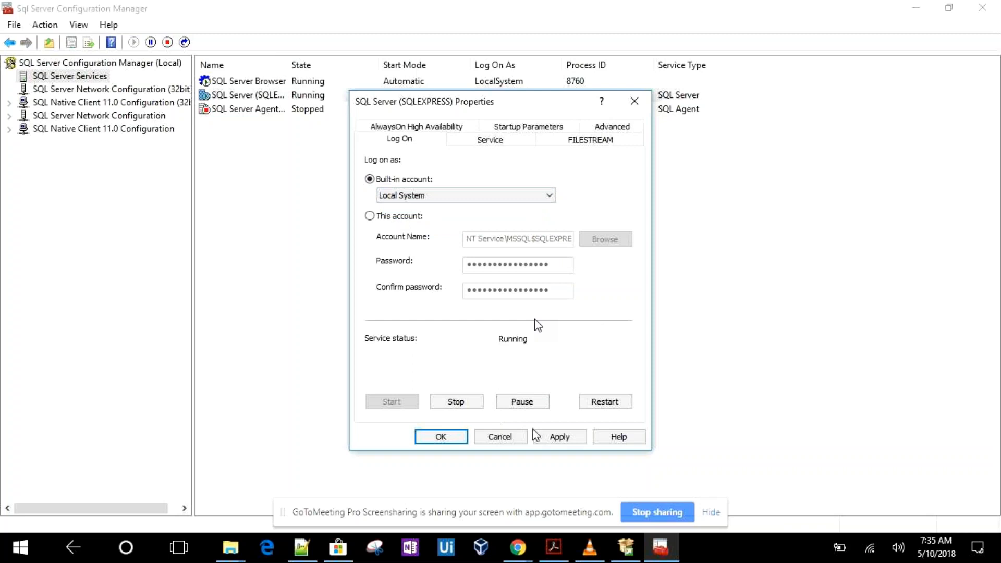
{"action": "left_click", "coordinate": [548, 438]}
{"action": "left_click", "coordinate": [545, 329]}
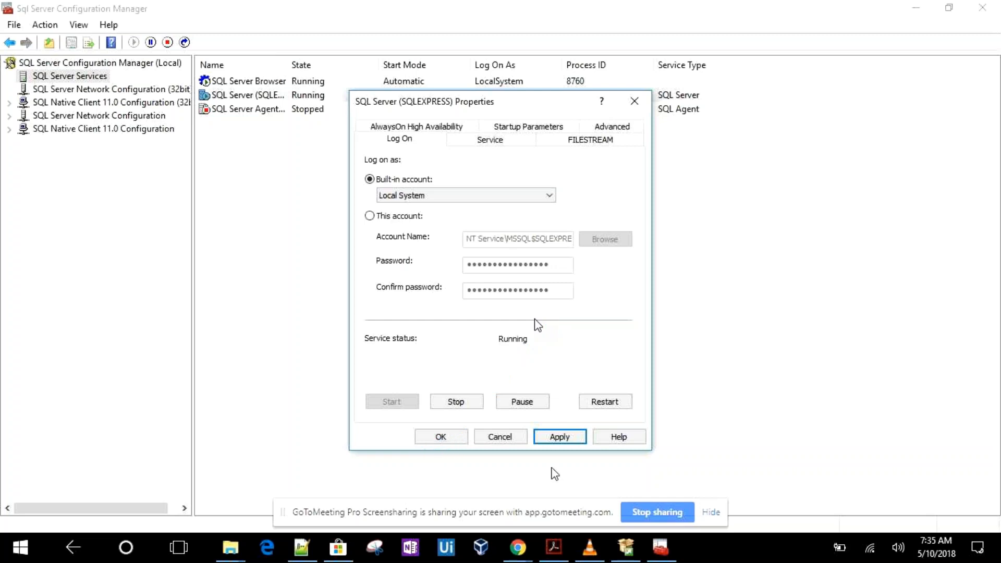
{"action": "left_click", "coordinate": [560, 437]}
{"action": "left_click", "coordinate": [441, 437]}
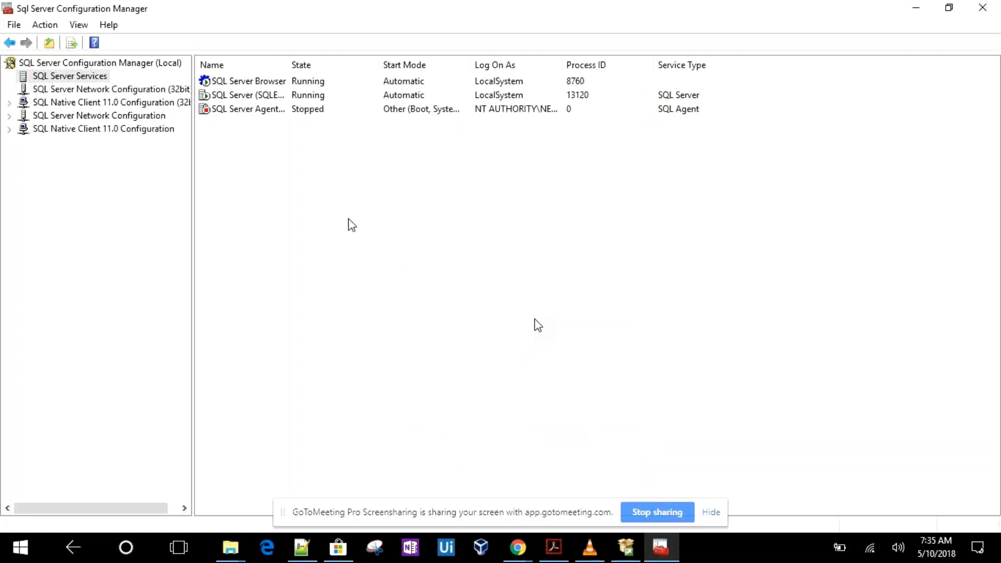
Open the BluePrism5.0.10_x64.msi installer from the Desktop's Ganesh Videos > BP folder
{"action": "left_click", "coordinate": [928, 4]}
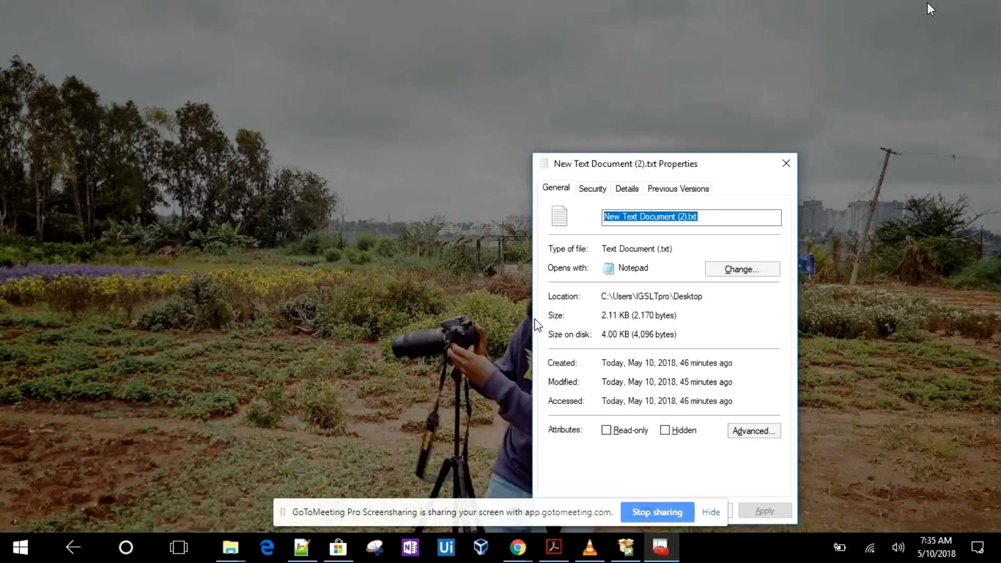
{"action": "key", "text": "super"}
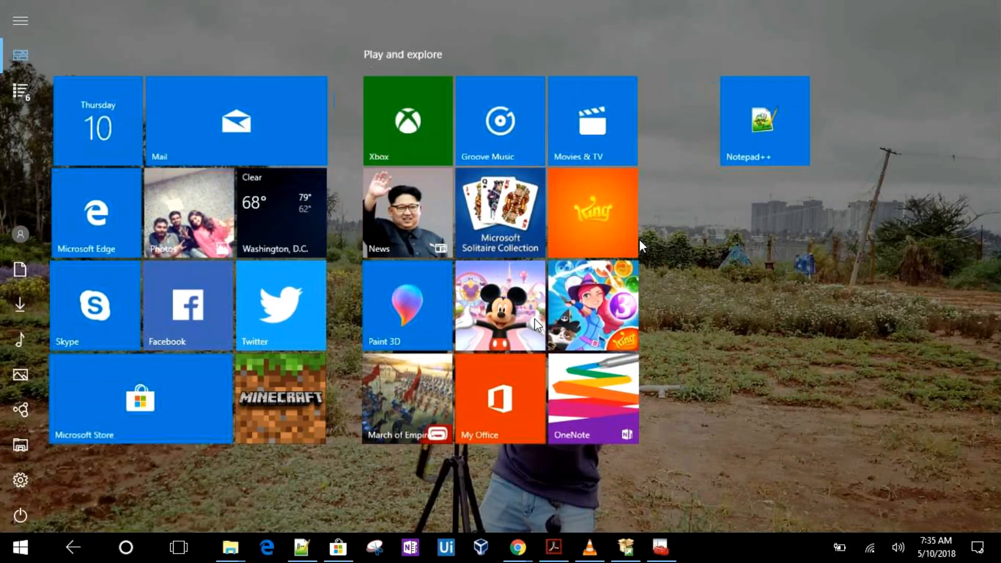
{"action": "mouse_move", "coordinate": [236, 553]}
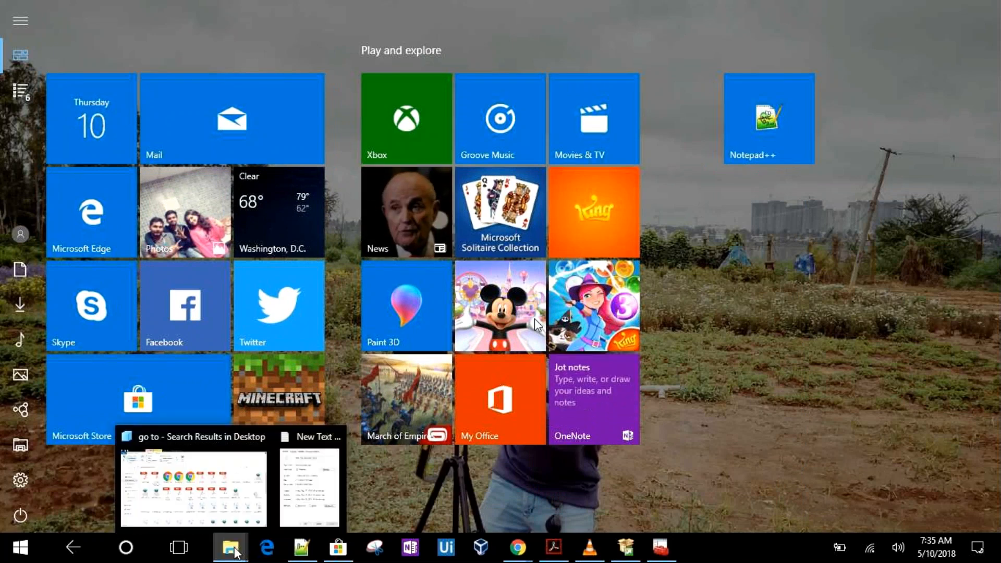
{"action": "left_click", "coordinate": [218, 505]}
{"action": "left_click", "coordinate": [50, 198]}
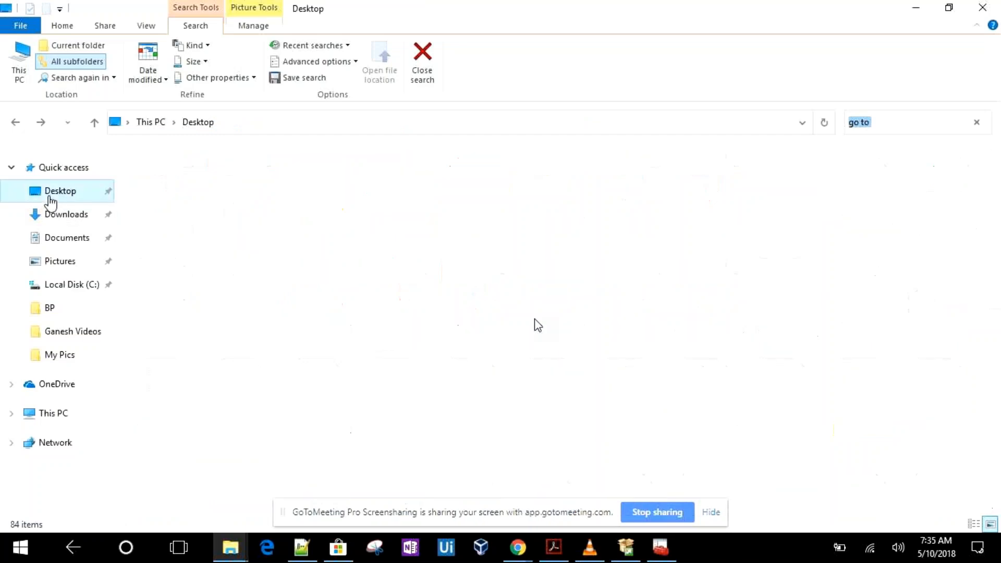
{"action": "double_click", "coordinate": [247, 198]}
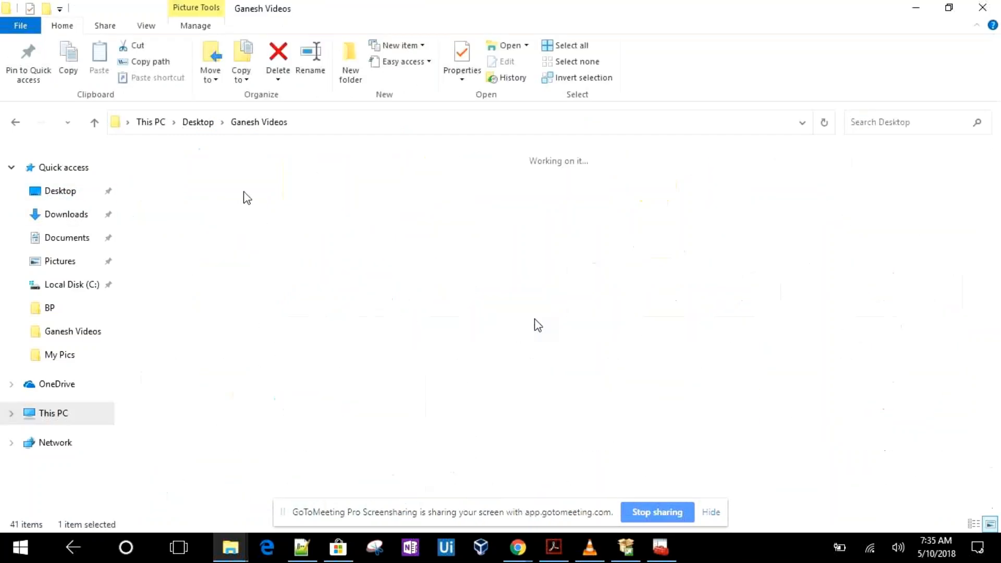
{"action": "double_click", "coordinate": [157, 194]}
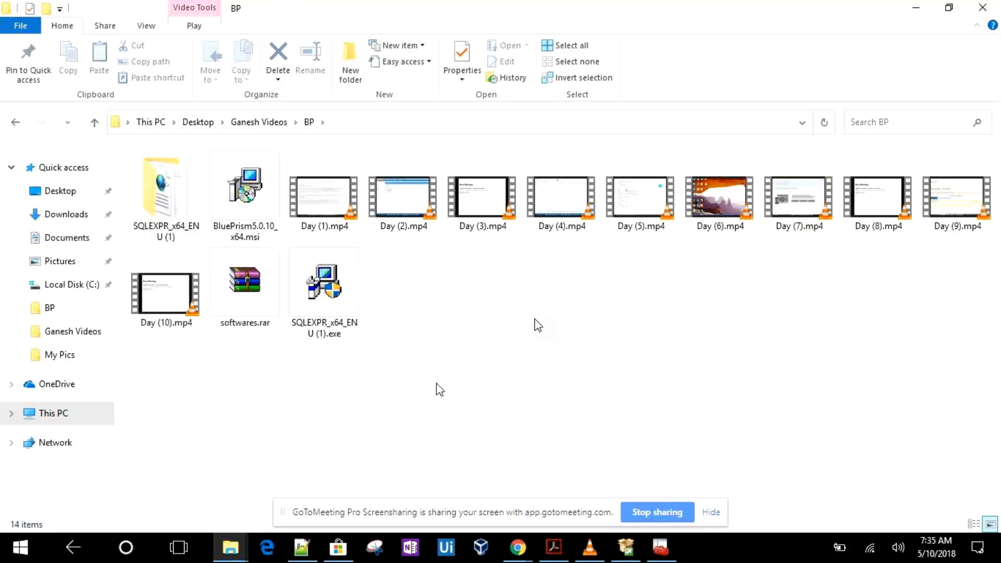
{"action": "left_click", "coordinate": [245, 200]}
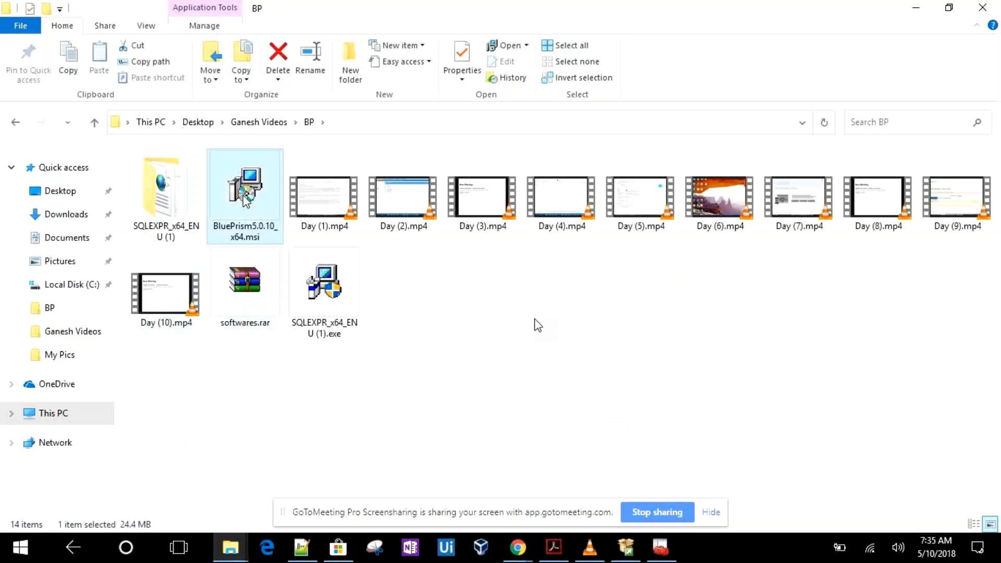
{"action": "double_click", "coordinate": [245, 199]}
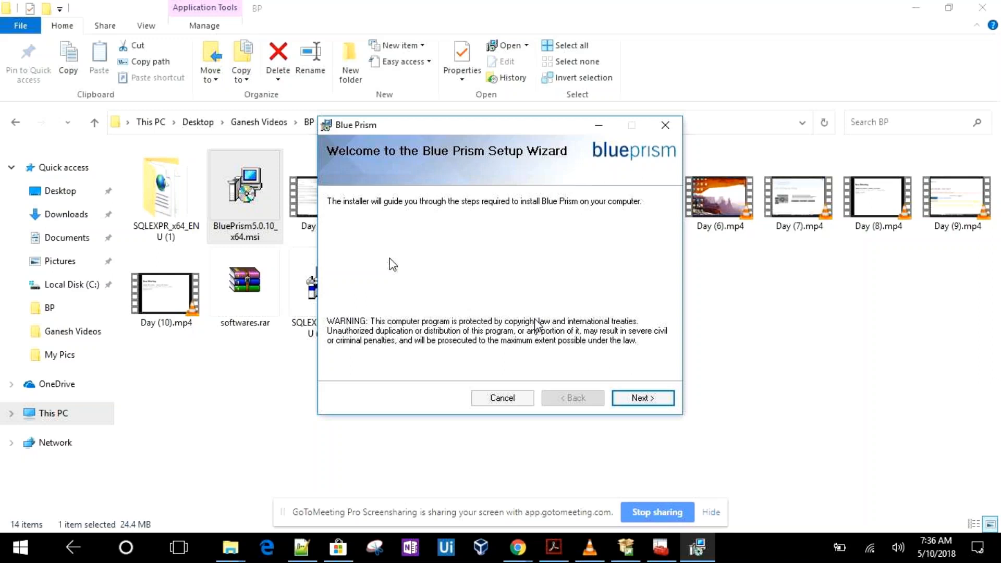
Install Blue Prism for Everyone in the default folder, accepting the licence agreement, and close the wizard
{"action": "left_click", "coordinate": [637, 400]}
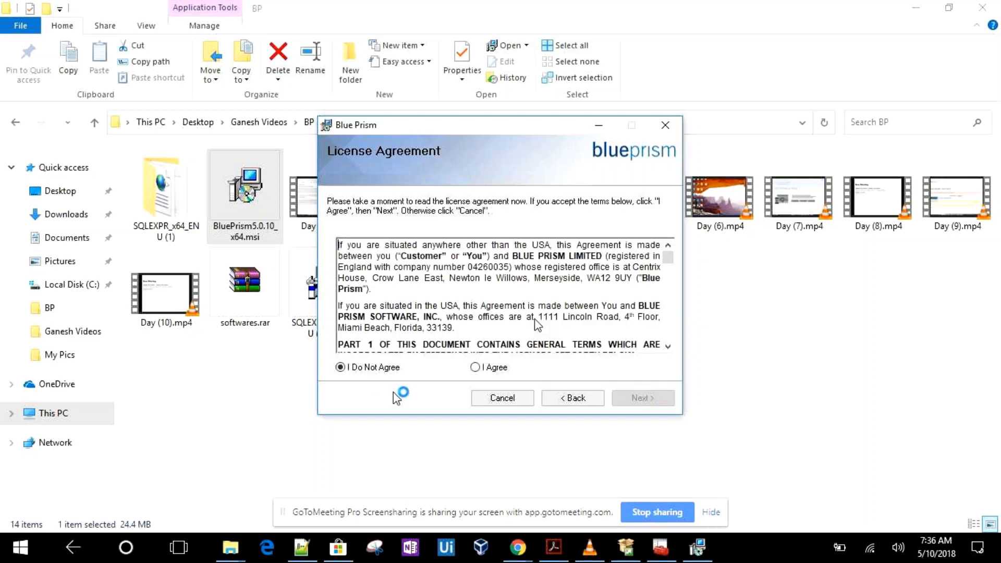
{"action": "left_click", "coordinate": [476, 367]}
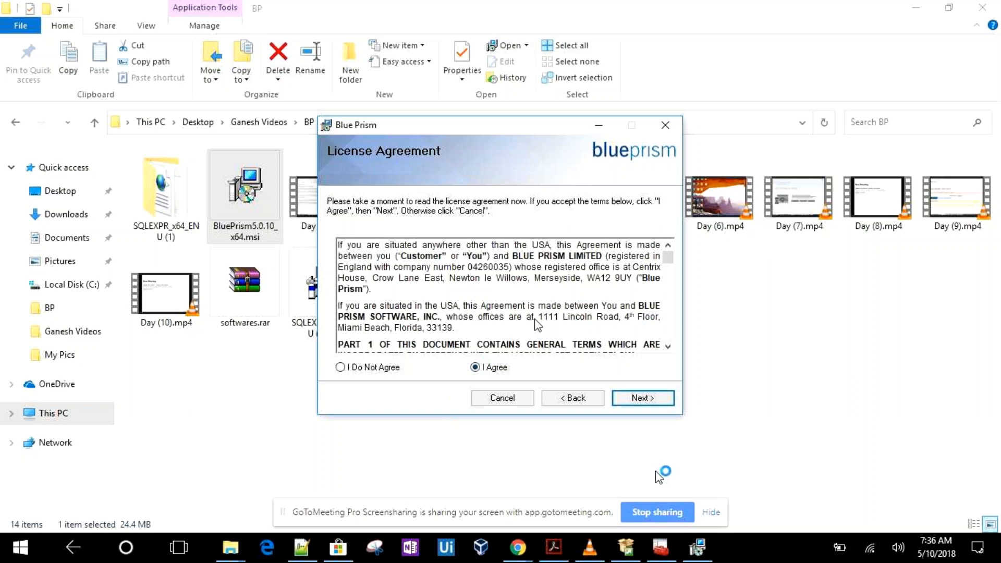
{"action": "left_click", "coordinate": [648, 401]}
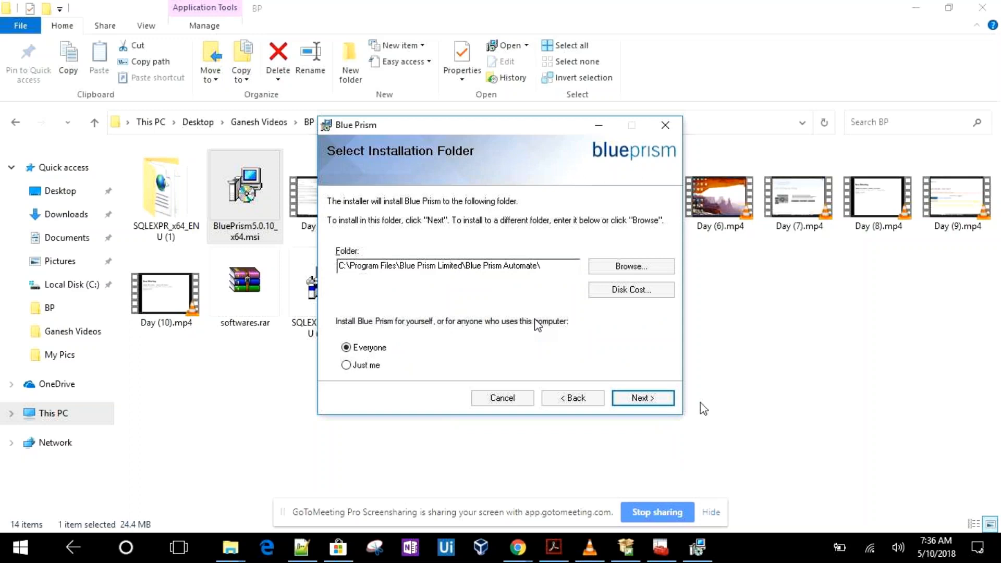
{"action": "left_click", "coordinate": [642, 399]}
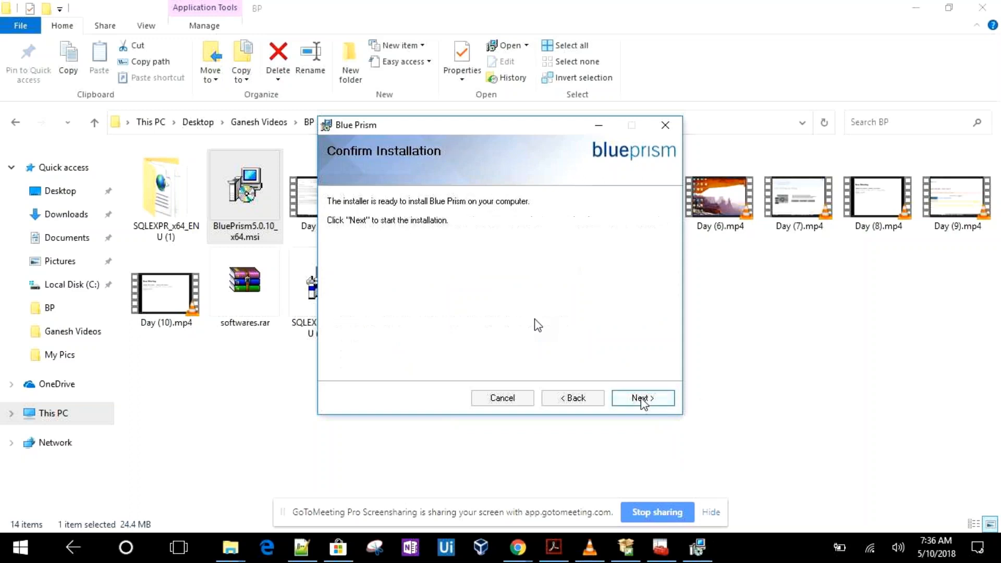
{"action": "left_click", "coordinate": [642, 399]}
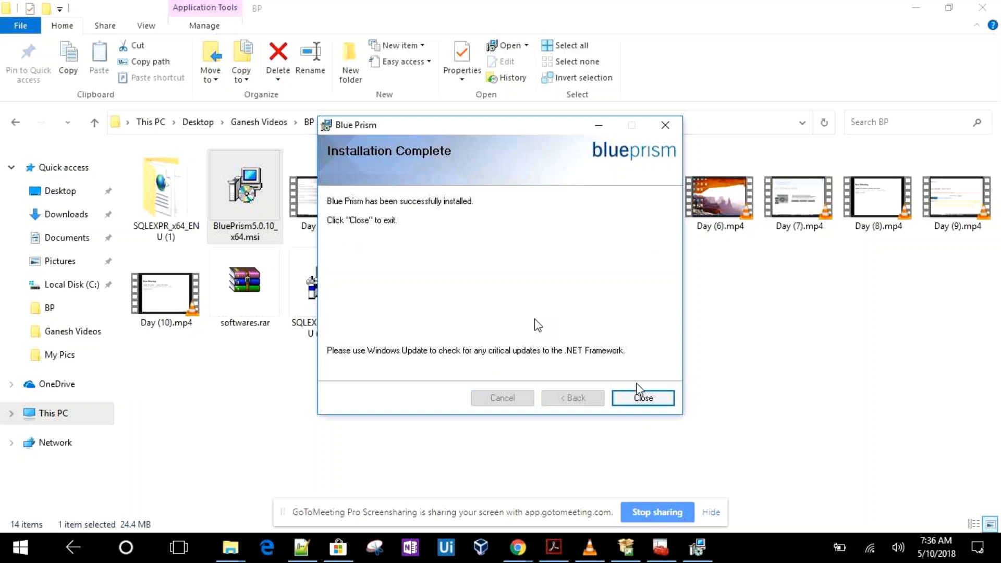
{"action": "left_click", "coordinate": [639, 396]}
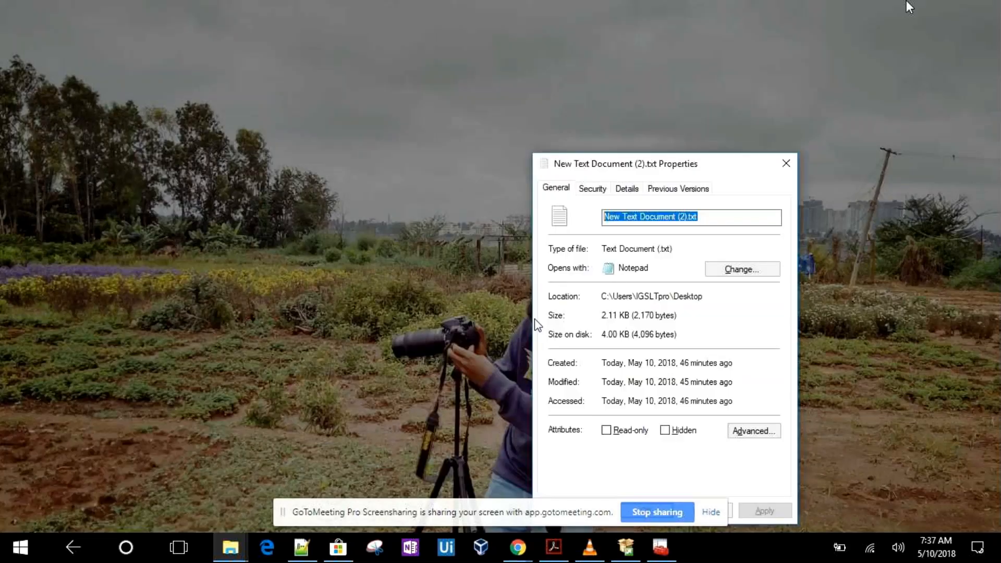
Browse through the Desktop folder's files in File Explorer
{"action": "key", "text": "super"}
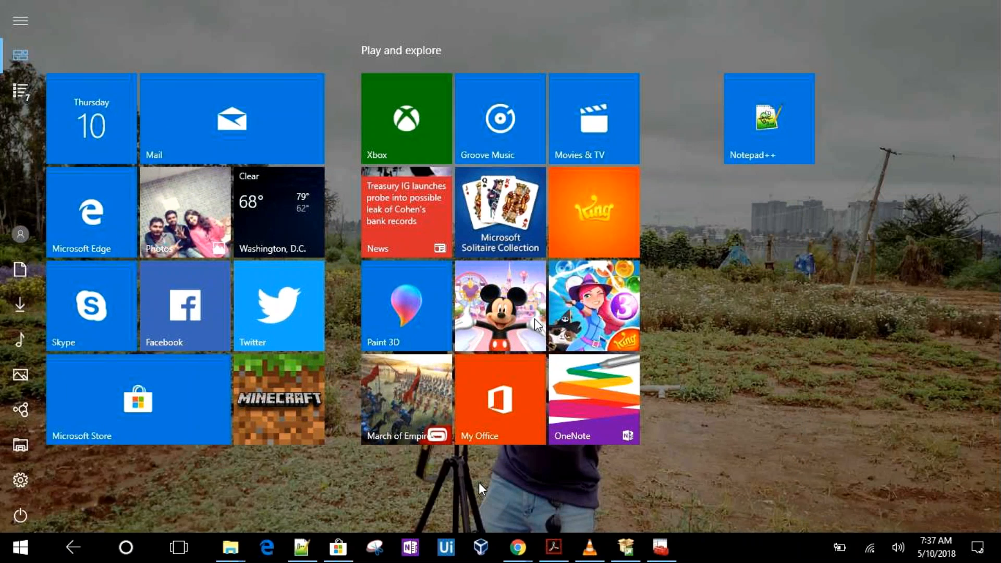
{"action": "left_click", "coordinate": [124, 551]}
{"action": "left_click", "coordinate": [238, 552]}
{"action": "left_click", "coordinate": [203, 485]}
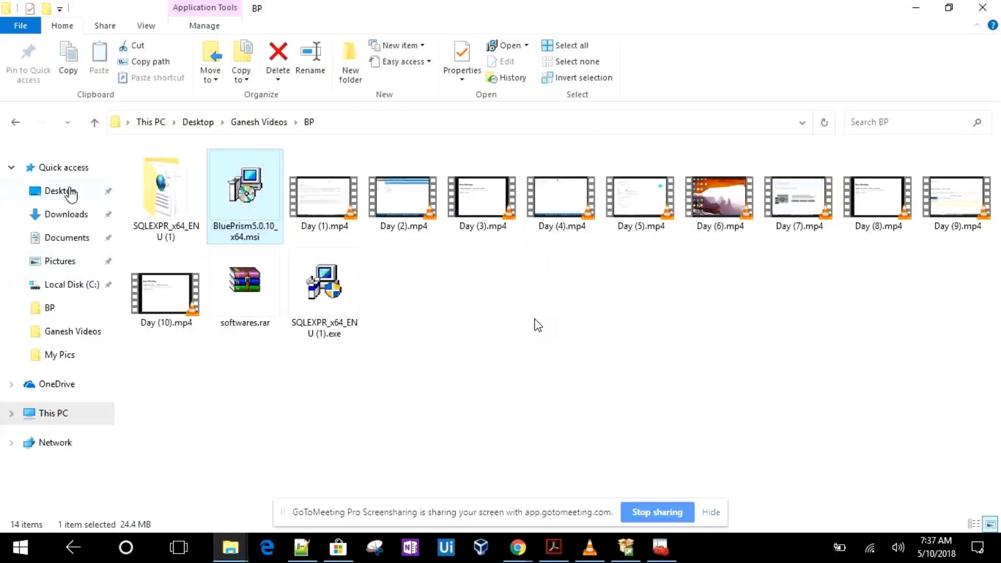
{"action": "left_click", "coordinate": [71, 192]}
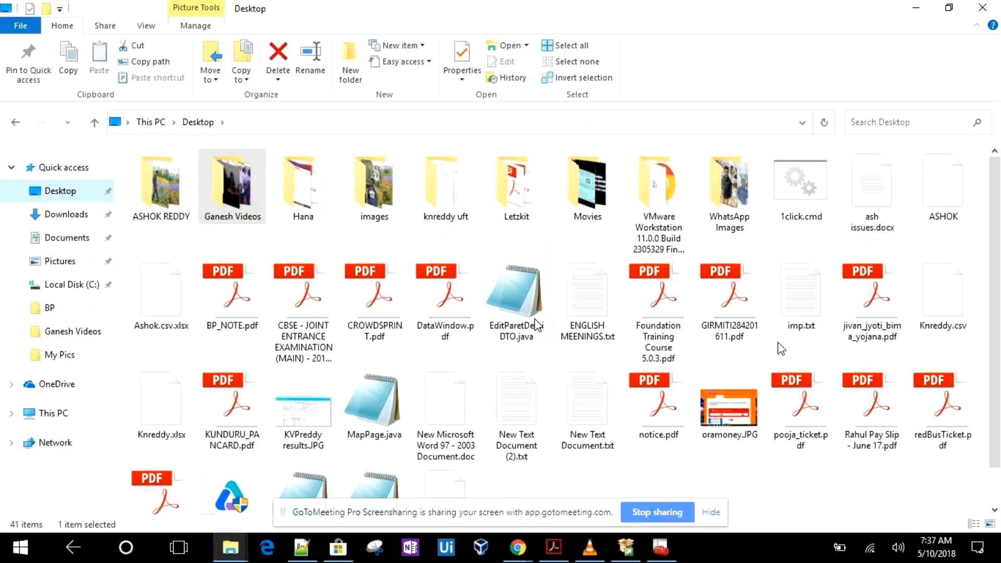
{"action": "scroll", "coordinate": [781, 349], "scroll_direction": "down", "scroll_amount": 1}
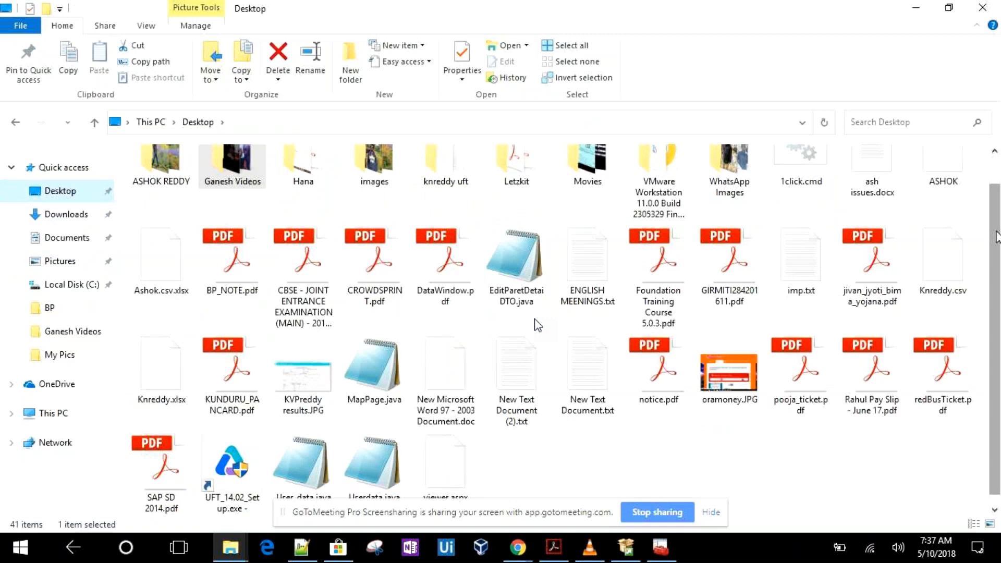
{"action": "left_click_drag", "start_coordinate": [997, 237], "coordinate": [996, 237]}
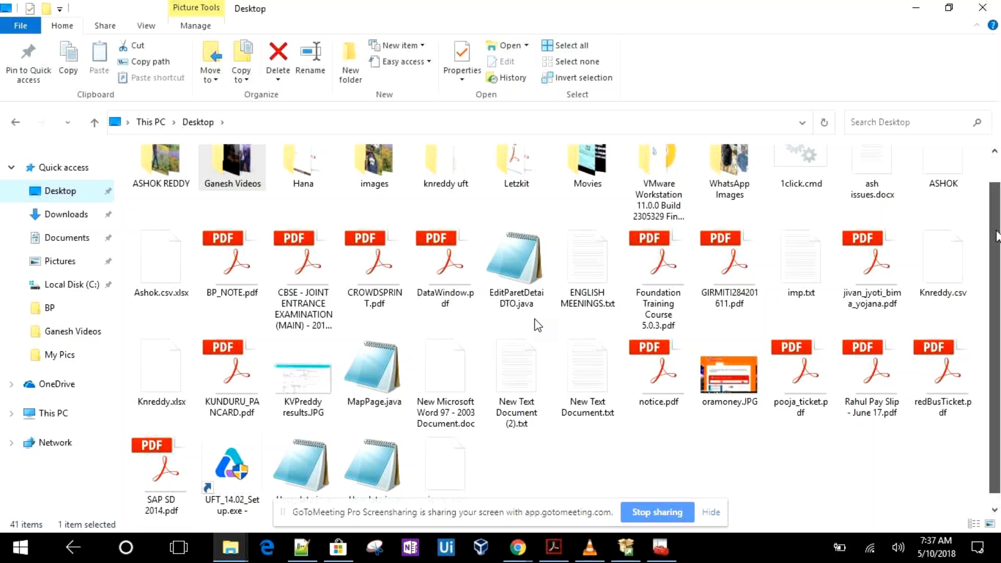
{"action": "mouse_move", "coordinate": [997, 236]}
{"action": "left_mouse_down"}
{"action": "mouse_move", "coordinate": [998, 196]}
{"action": "mouse_move", "coordinate": [995, 221]}
{"action": "left_mouse_up"}
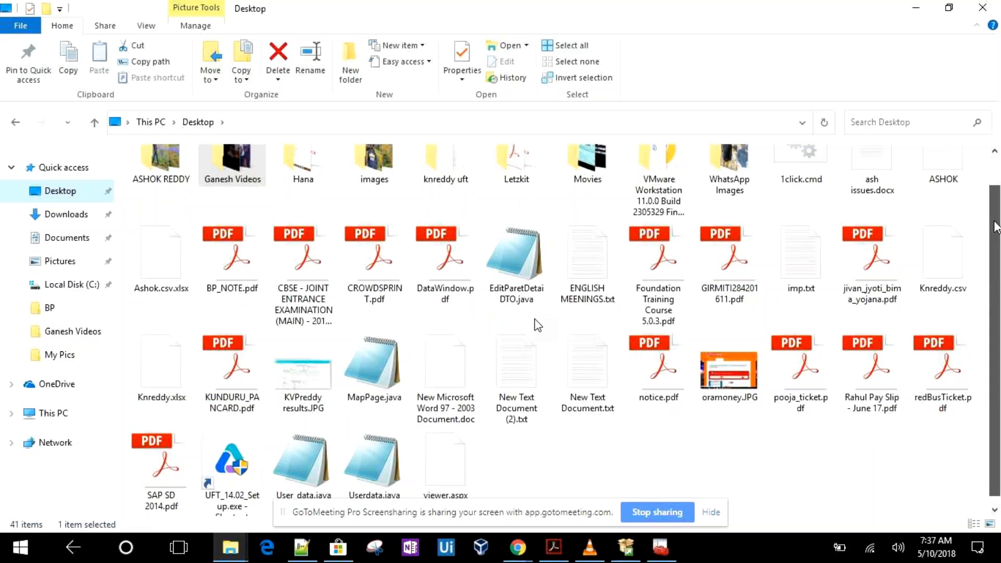
{"action": "left_click_drag", "start_coordinate": [996, 227], "coordinate": [993, 242]}
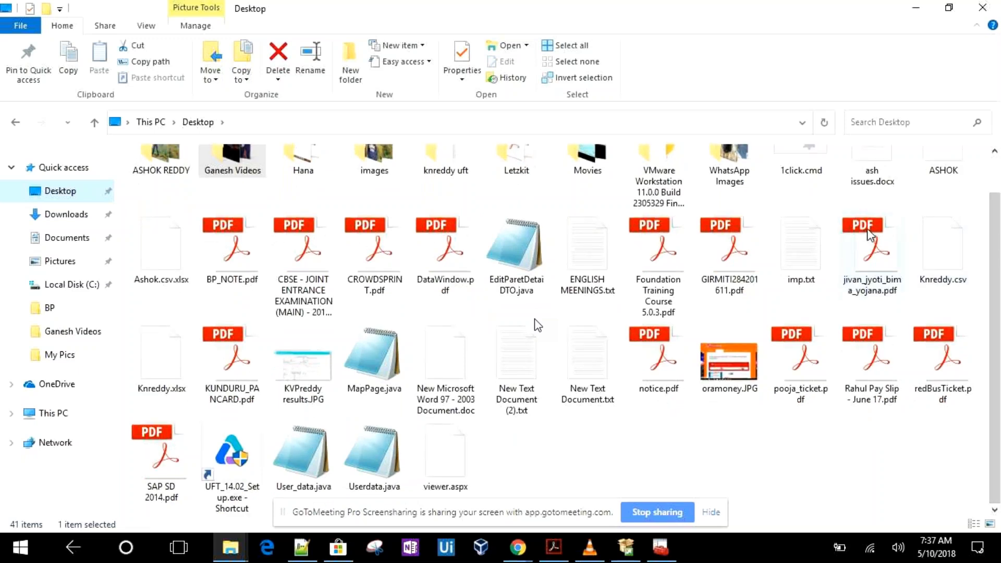
{"action": "key", "text": "super"}
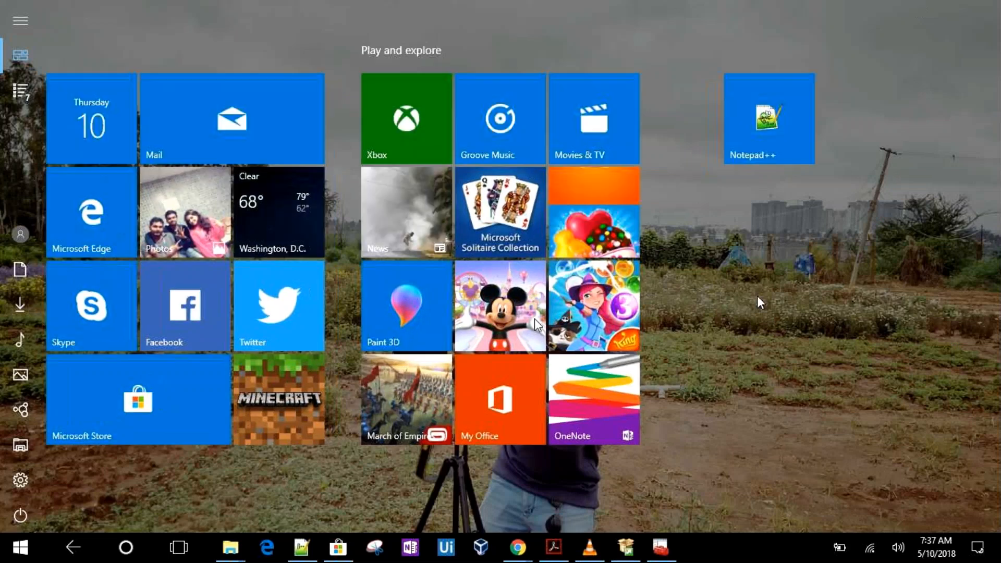
{"action": "type", "text": "b"}
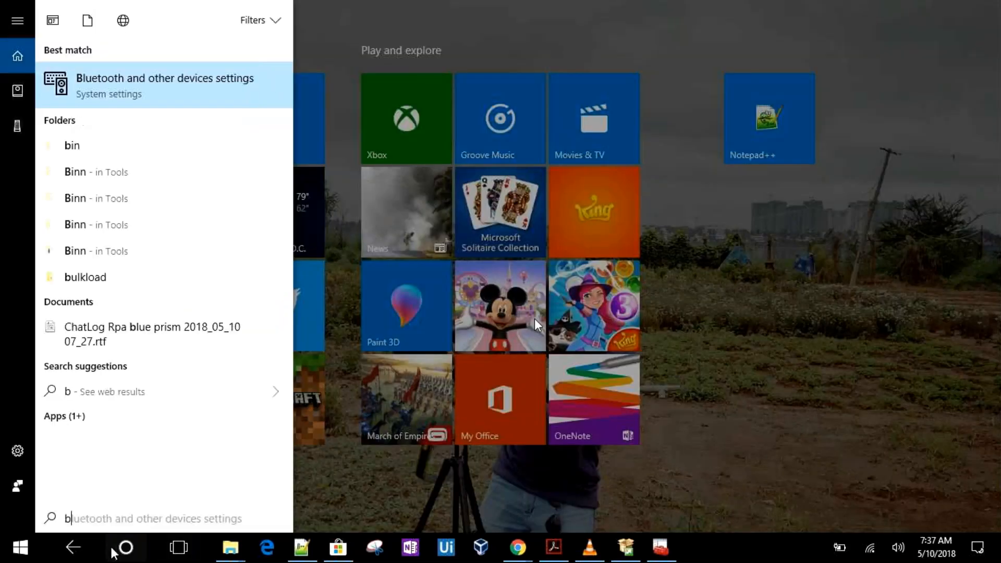
{"action": "left_click", "coordinate": [361, 505]}
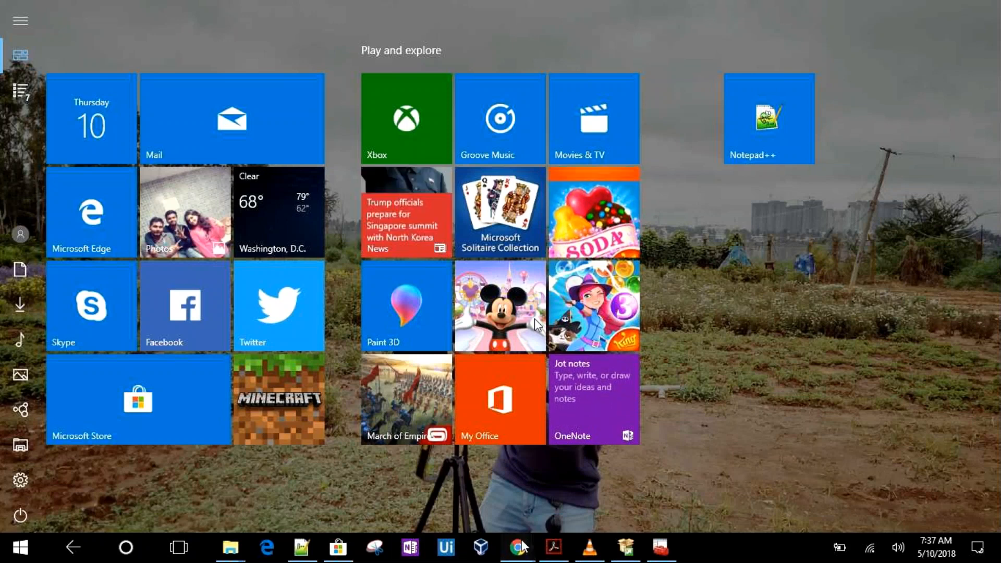
{"action": "mouse_move", "coordinate": [518, 548]}
{"action": "left_click", "coordinate": [579, 506]}
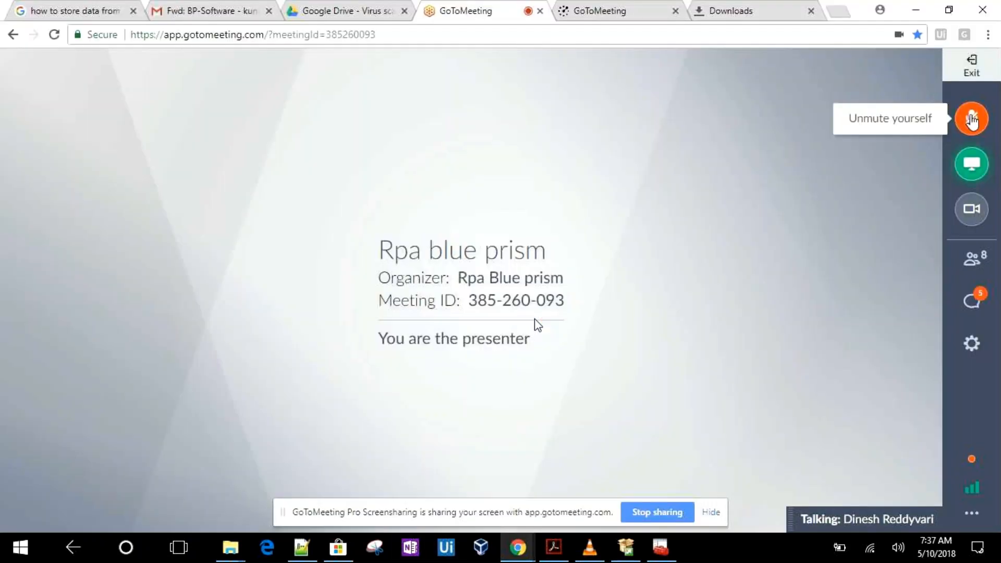
{"action": "left_click", "coordinate": [919, 9]}
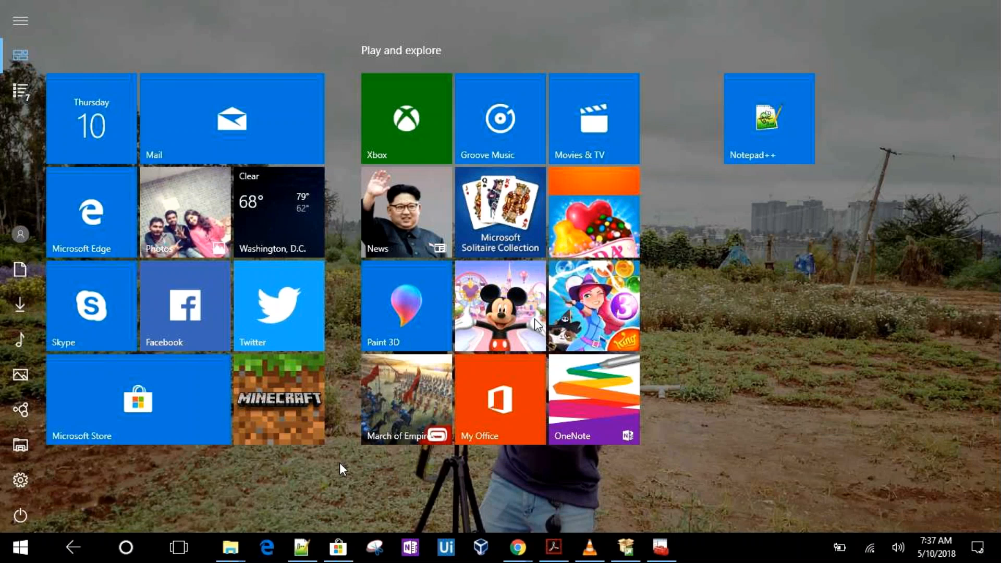
Search for Blue Prism, launch it, and dismiss the database connection error
{"action": "left_click", "coordinate": [125, 548]}
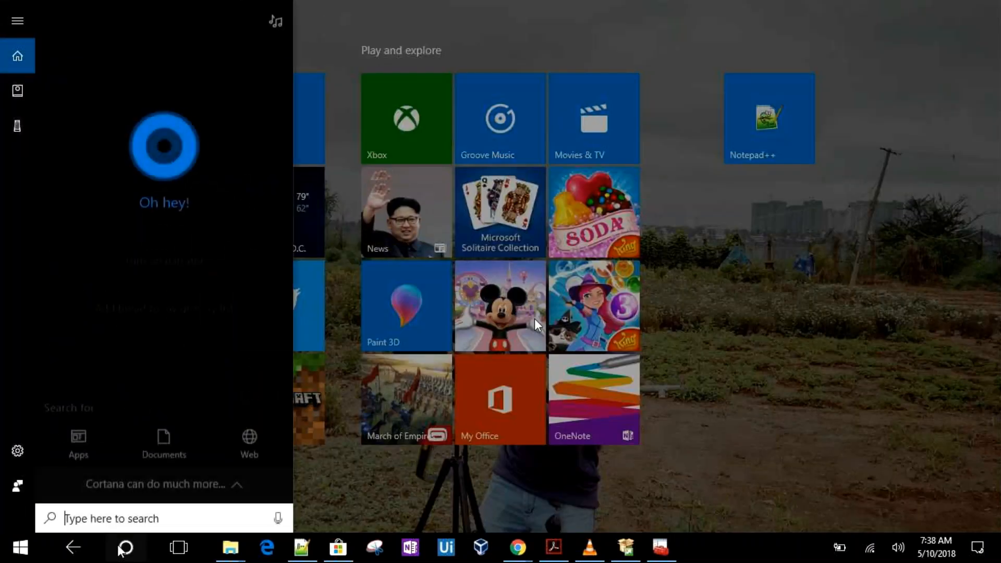
{"action": "type", "text": "ble"}
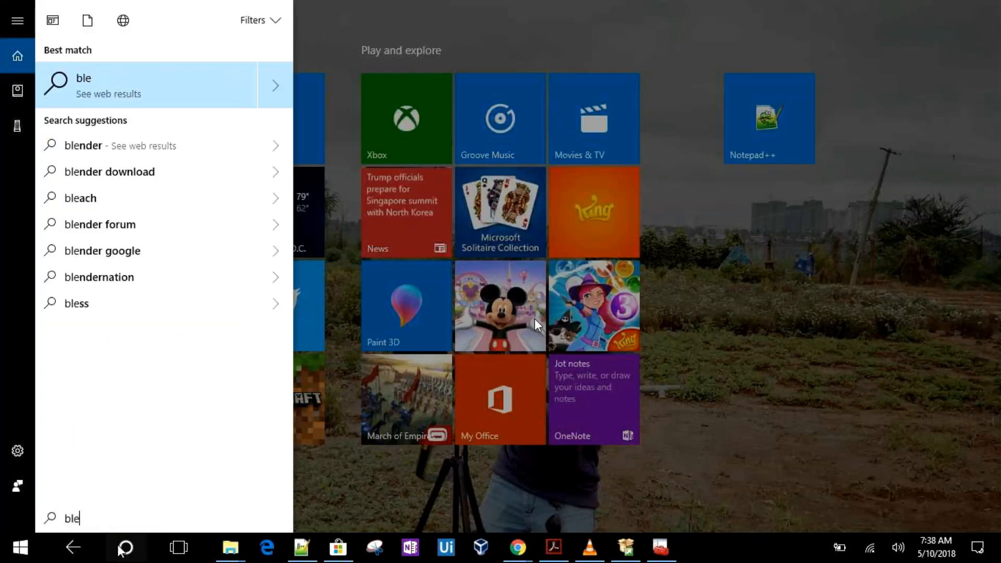
{"action": "key", "text": "BackSpace"}
{"action": "type", "text": "ue"}
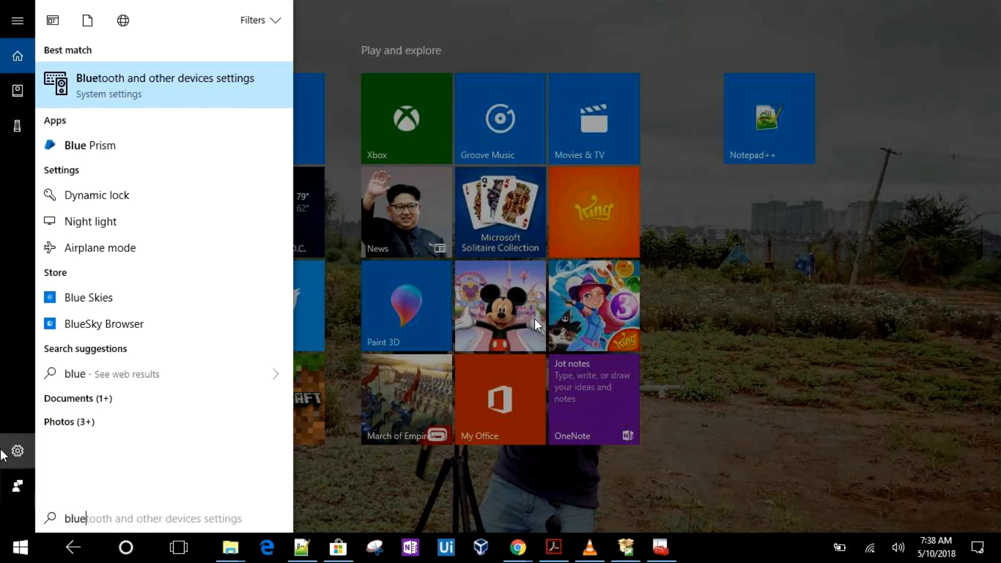
{"action": "left_click", "coordinate": [107, 142]}
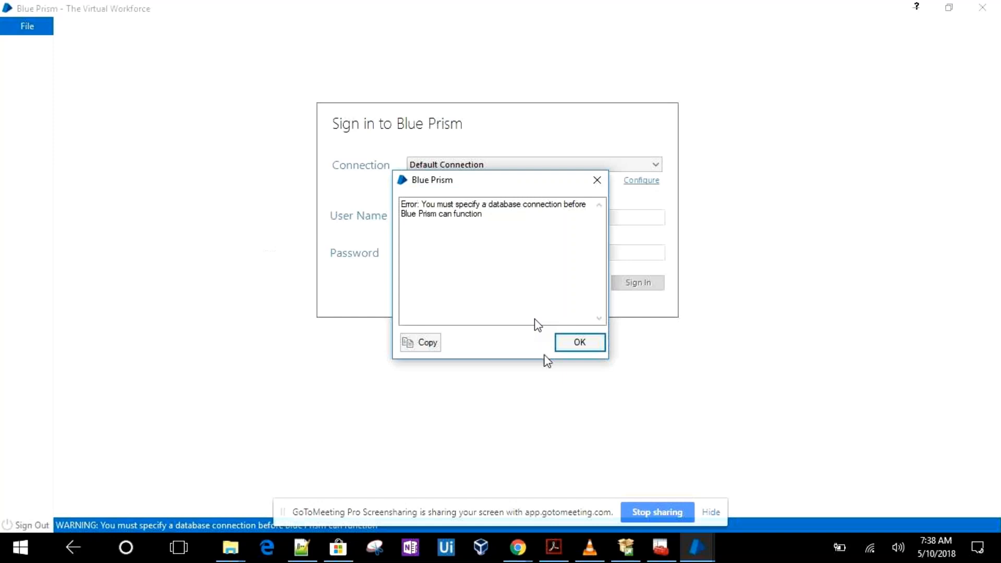
{"action": "left_click", "coordinate": [567, 343]}
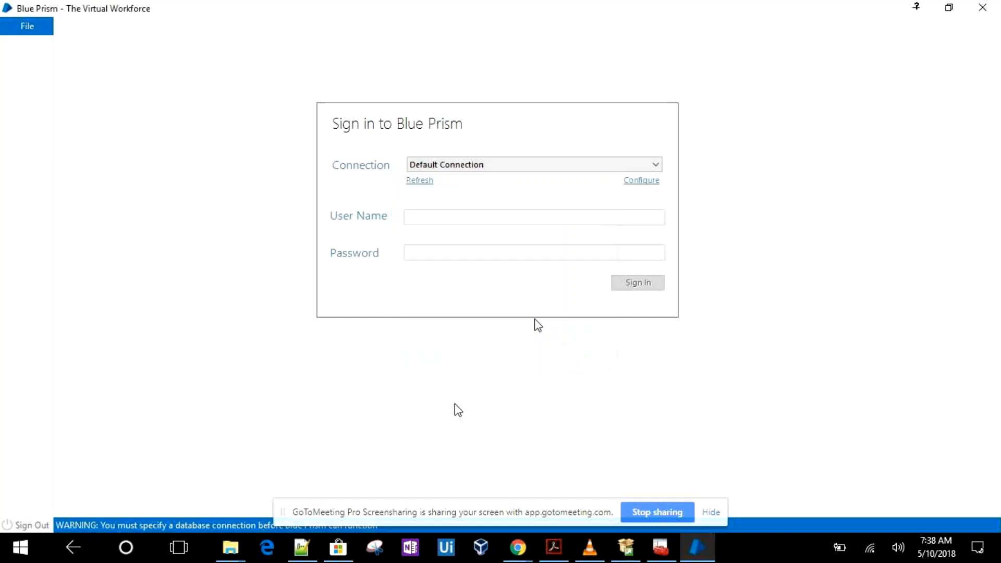
Open the connection configuration and set the connection type to SQL Server (Windows Authentication)
{"action": "left_click", "coordinate": [649, 188]}
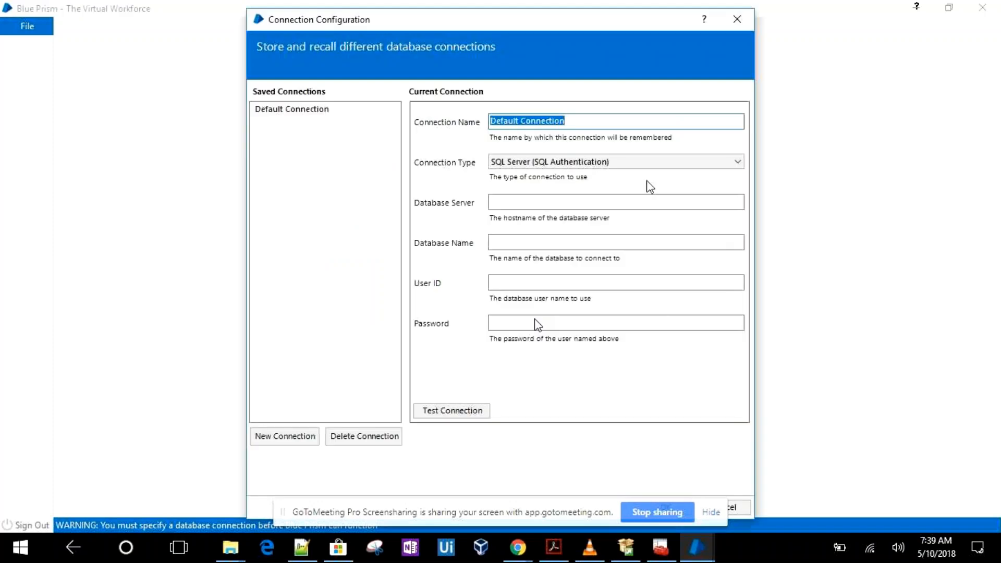
{"action": "left_click", "coordinate": [586, 207]}
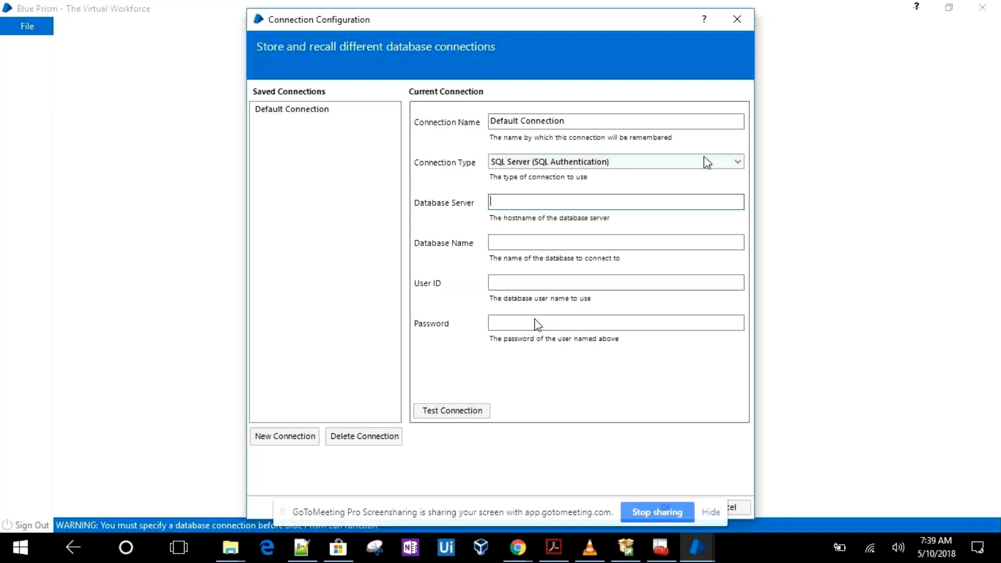
{"action": "left_click", "coordinate": [735, 161]}
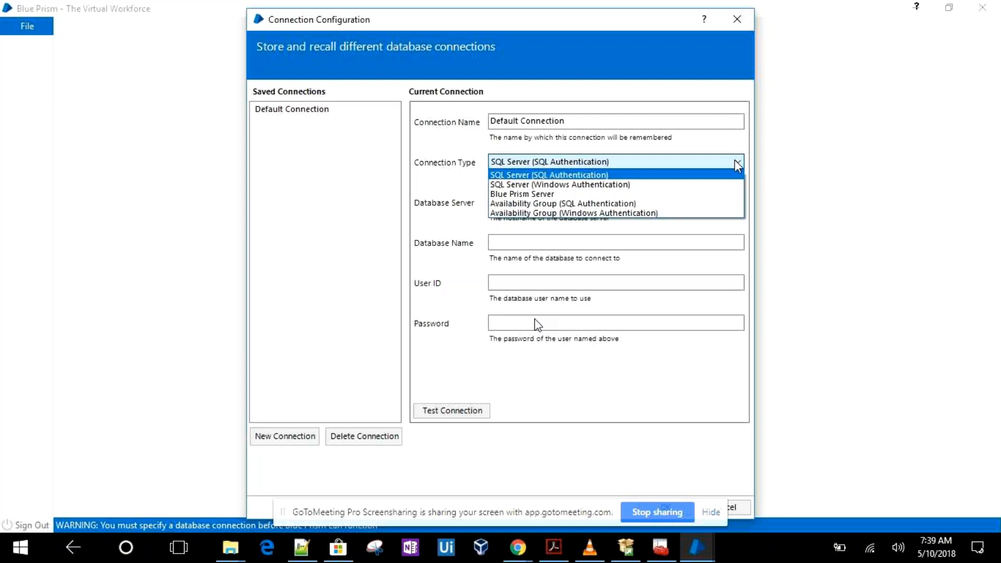
{"action": "left_click", "coordinate": [707, 186]}
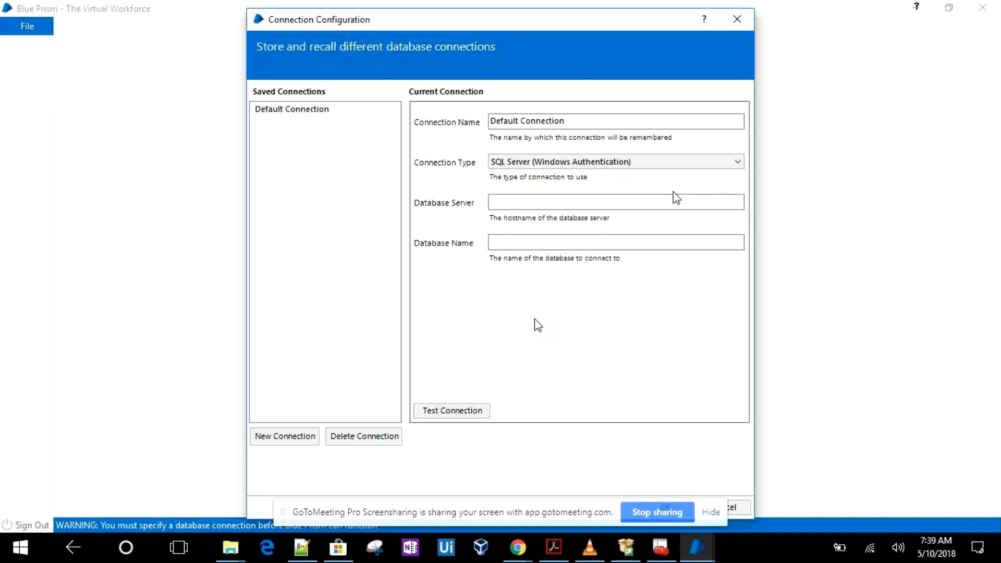
{"action": "left_click", "coordinate": [660, 196]}
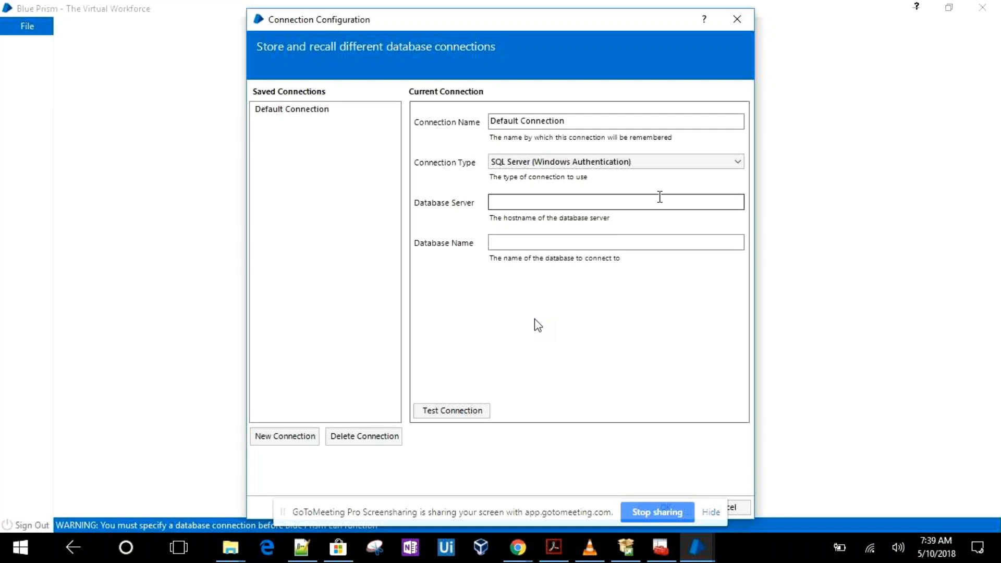
{"action": "left_click", "coordinate": [660, 197]}
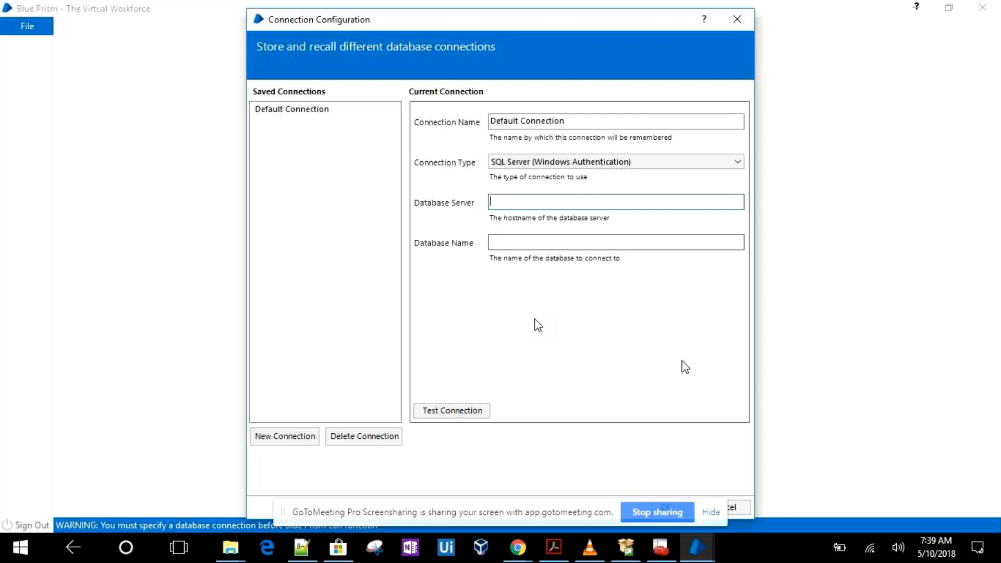
Set the connection's database server to localhost\SQLEXPRESS
{"action": "left_click", "coordinate": [662, 557]}
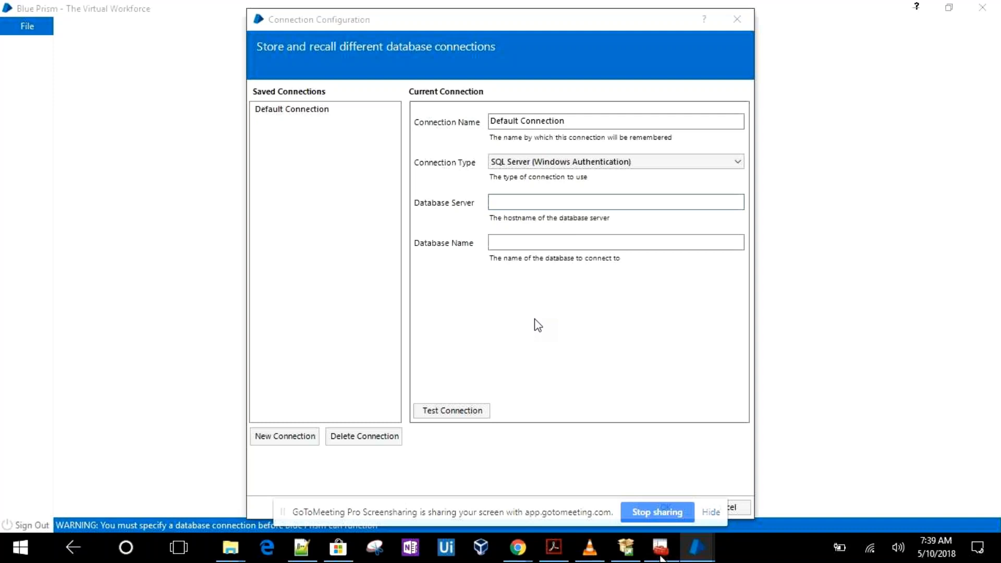
{"action": "left_click", "coordinate": [661, 556]}
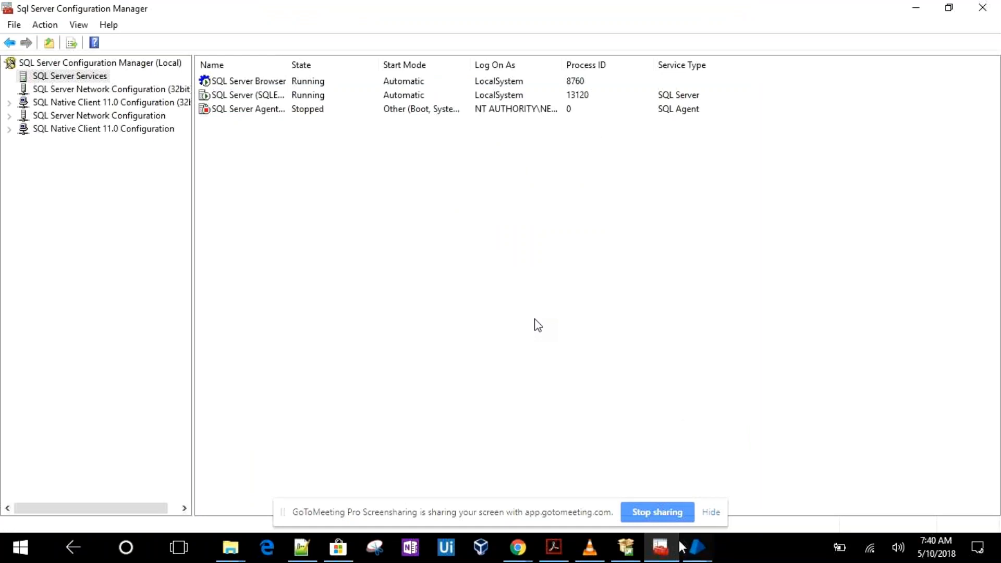
{"action": "left_click", "coordinate": [709, 557]}
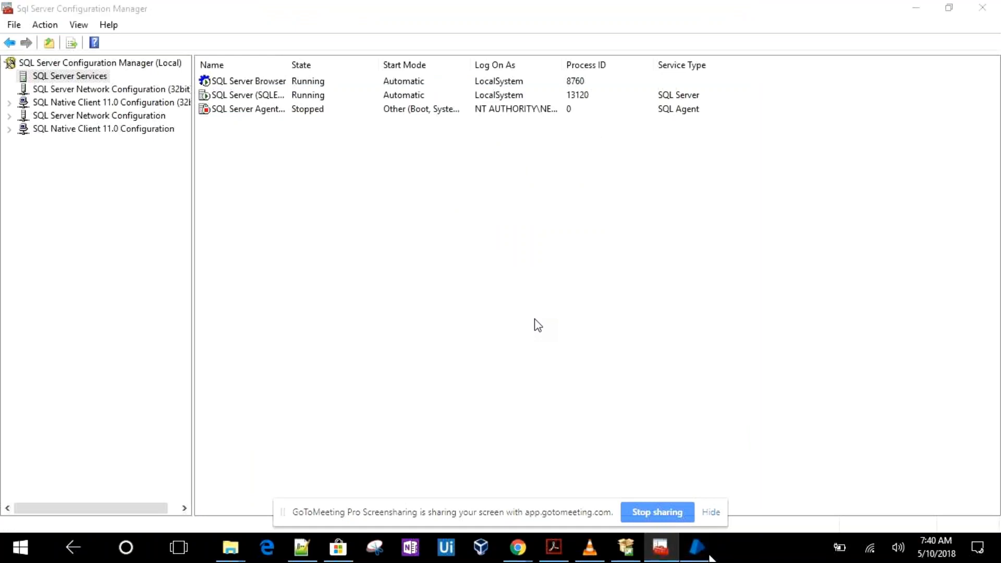
{"action": "mouse_move", "coordinate": [710, 558]}
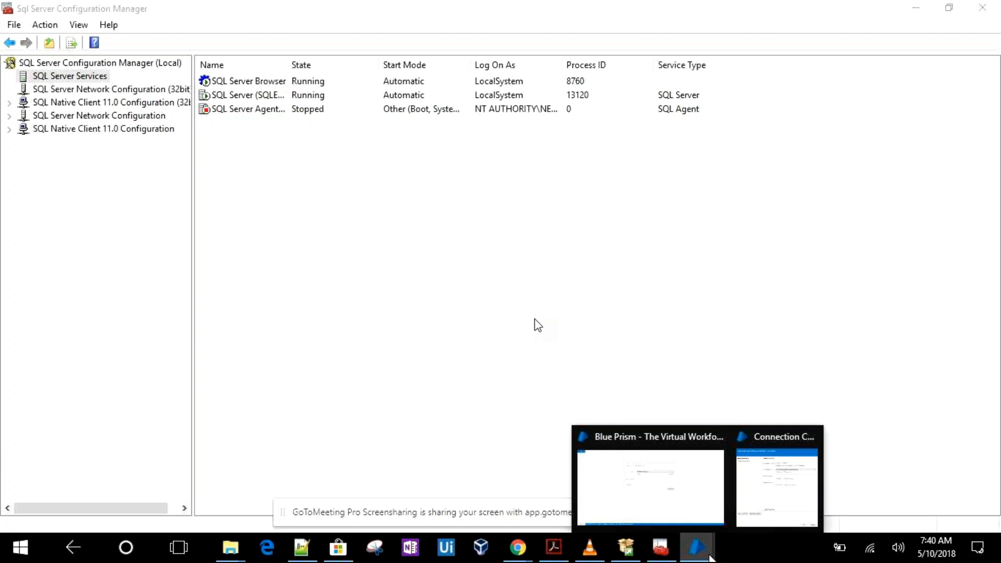
{"action": "left_click", "coordinate": [670, 492]}
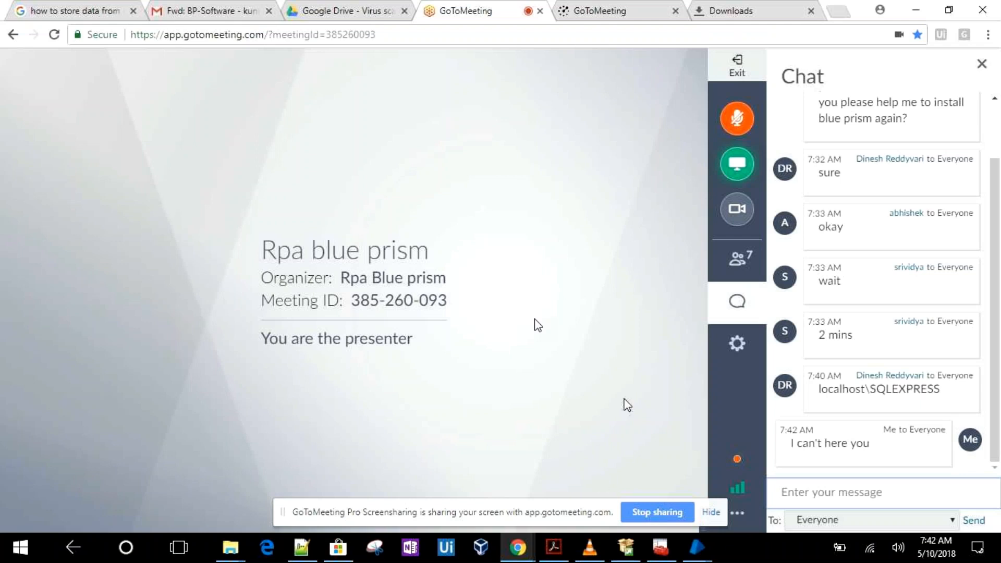
{"action": "key", "text": "alt+Tab"}
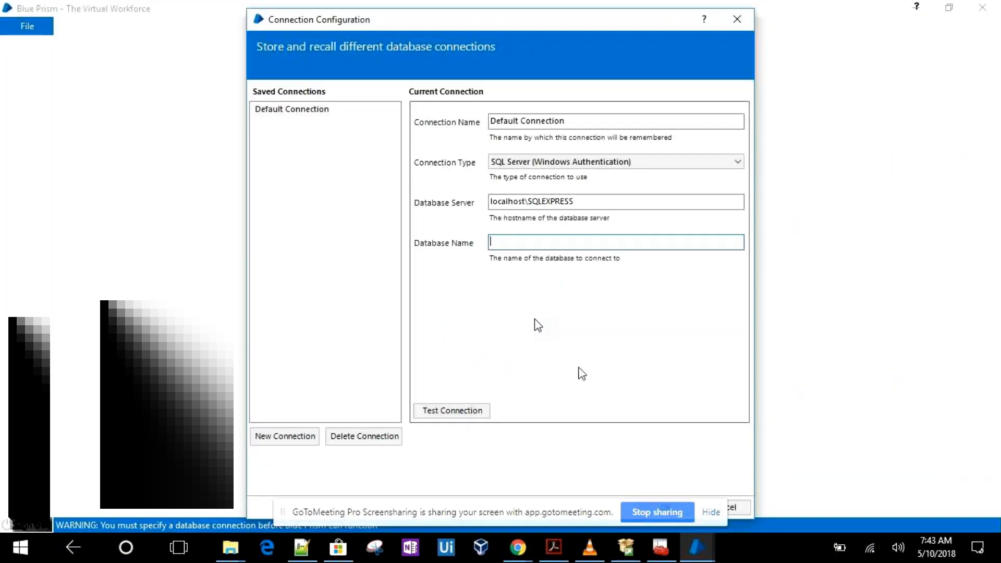
{"action": "left_click", "coordinate": [587, 202]}
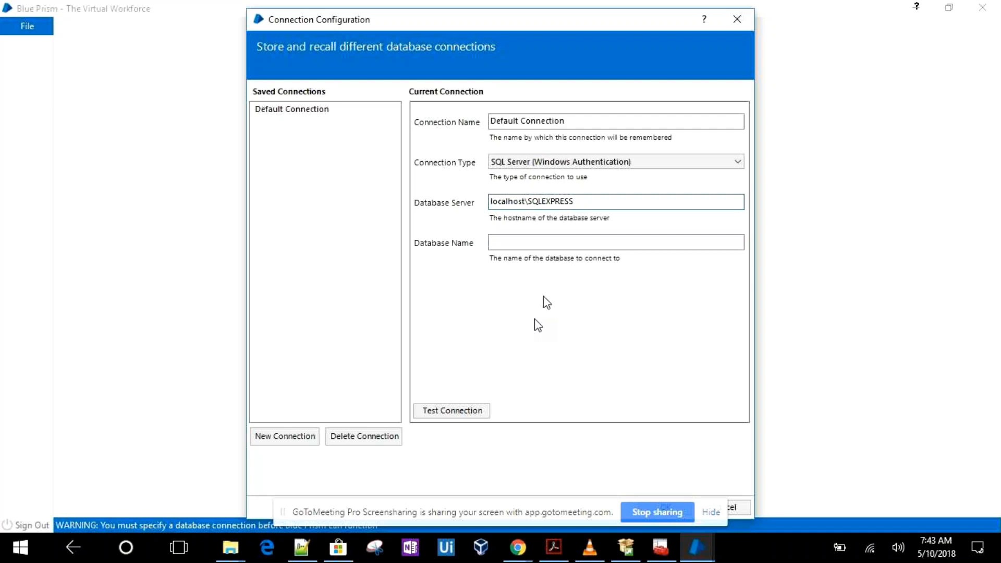
Set the connection's database name to BP
{"action": "left_click", "coordinate": [518, 243]}
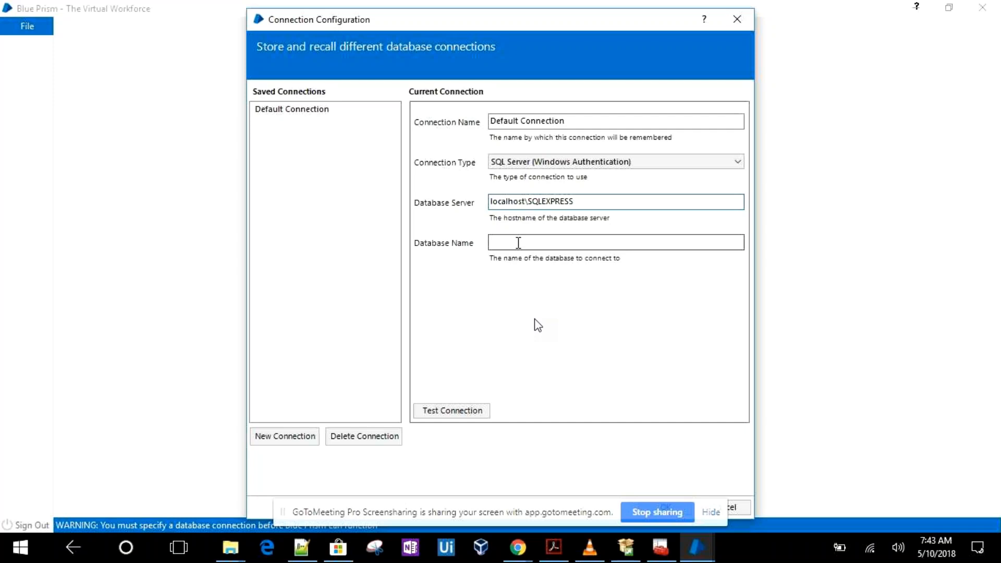
{"action": "left_click", "coordinate": [519, 243]}
{"action": "mouse_move", "coordinate": [519, 551]}
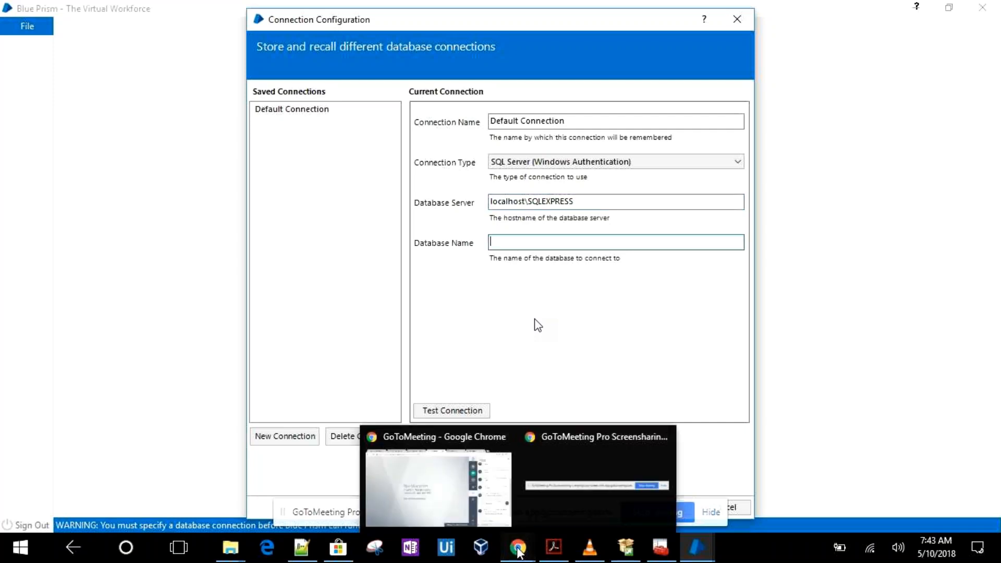
{"action": "mouse_move", "coordinate": [452, 495]}
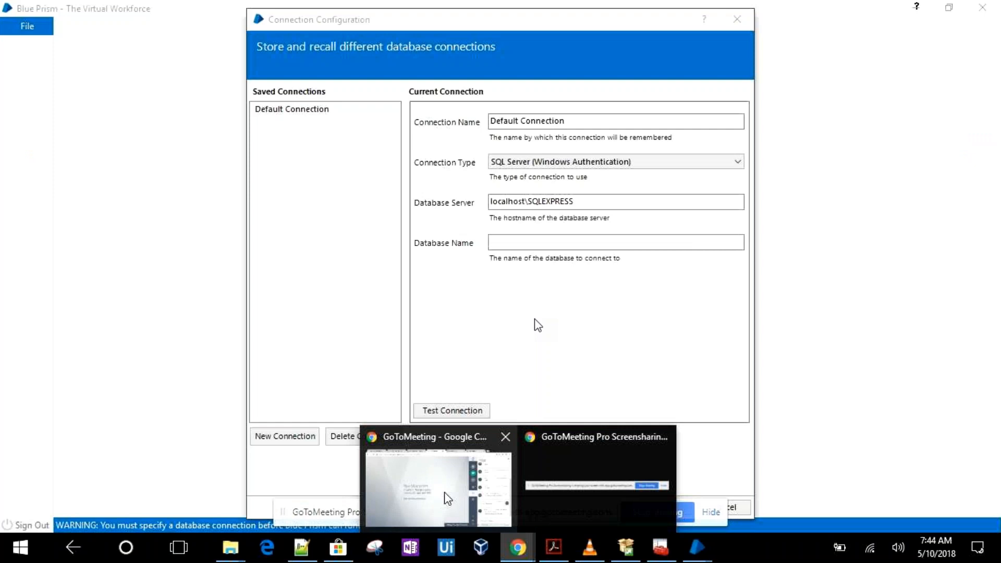
{"action": "left_click", "coordinate": [448, 498]}
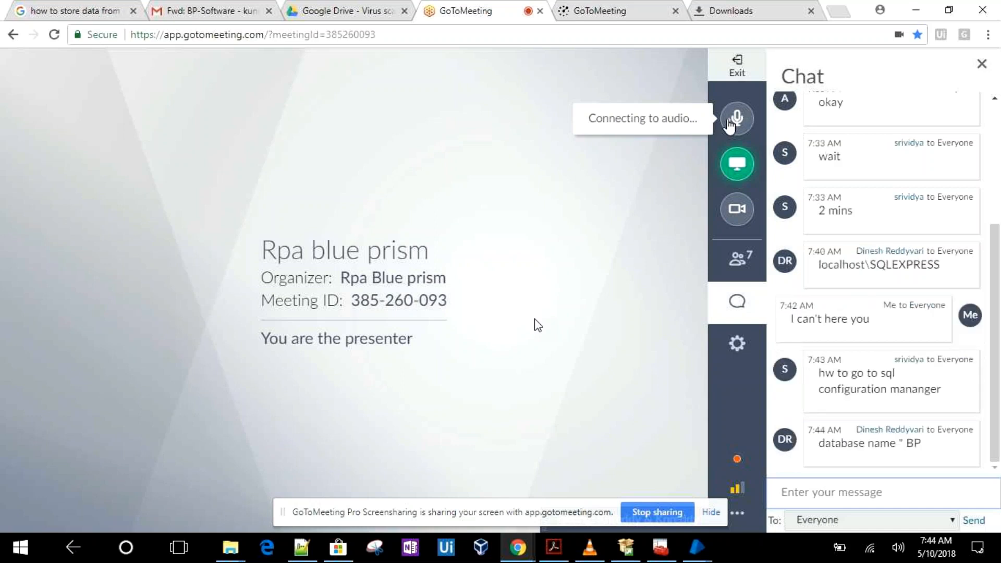
{"action": "left_click", "coordinate": [728, 122]}
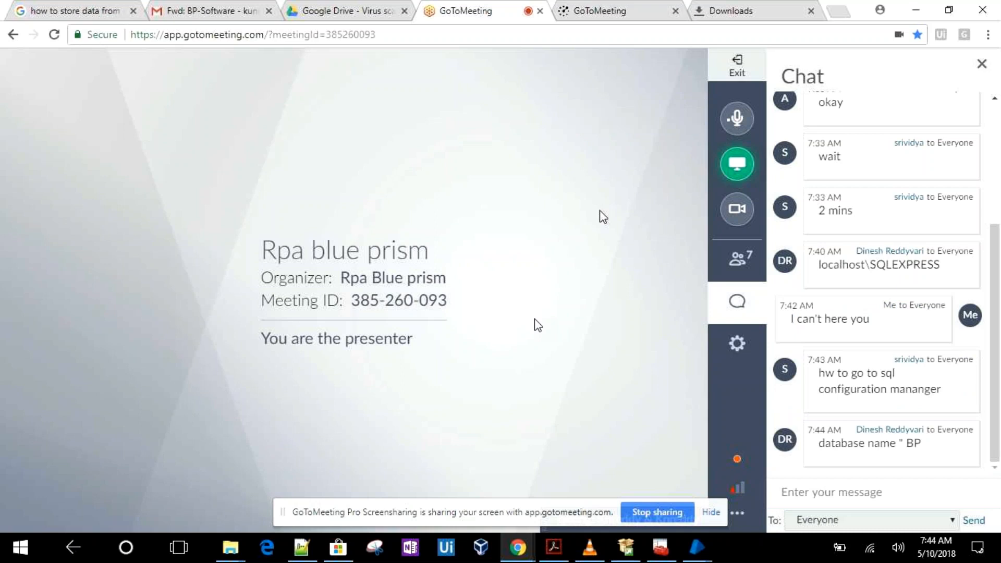
{"action": "left_click", "coordinate": [697, 550]}
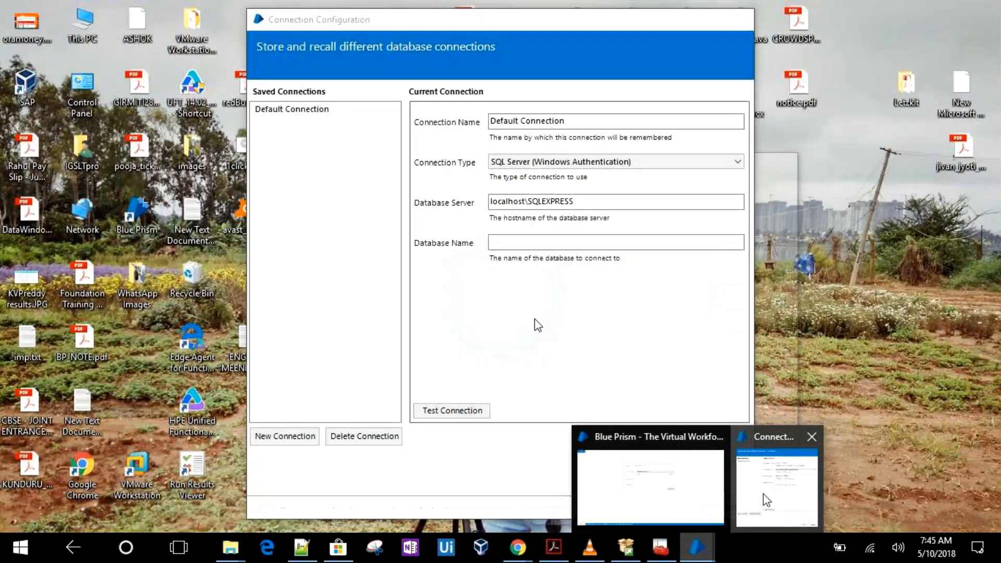
{"action": "left_click", "coordinate": [765, 500]}
{"action": "left_click", "coordinate": [458, 503]}
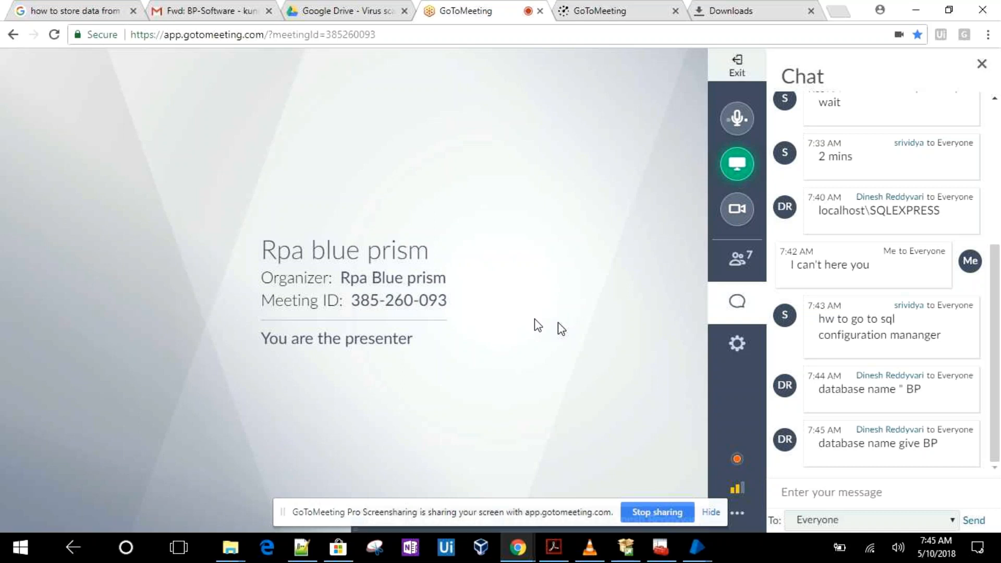
{"action": "mouse_move", "coordinate": [698, 548]}
{"action": "left_click", "coordinate": [652, 484]}
Inspect the network connections and the Ethernet 8 adapter's properties in network settings
{"action": "mouse_move", "coordinate": [869, 560]}
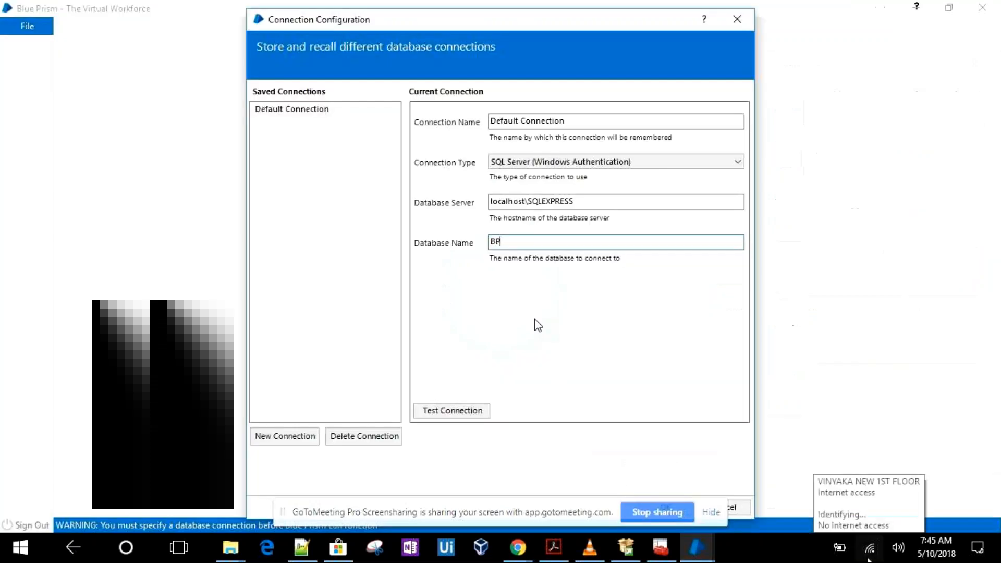
{"action": "left_click", "coordinate": [869, 558]}
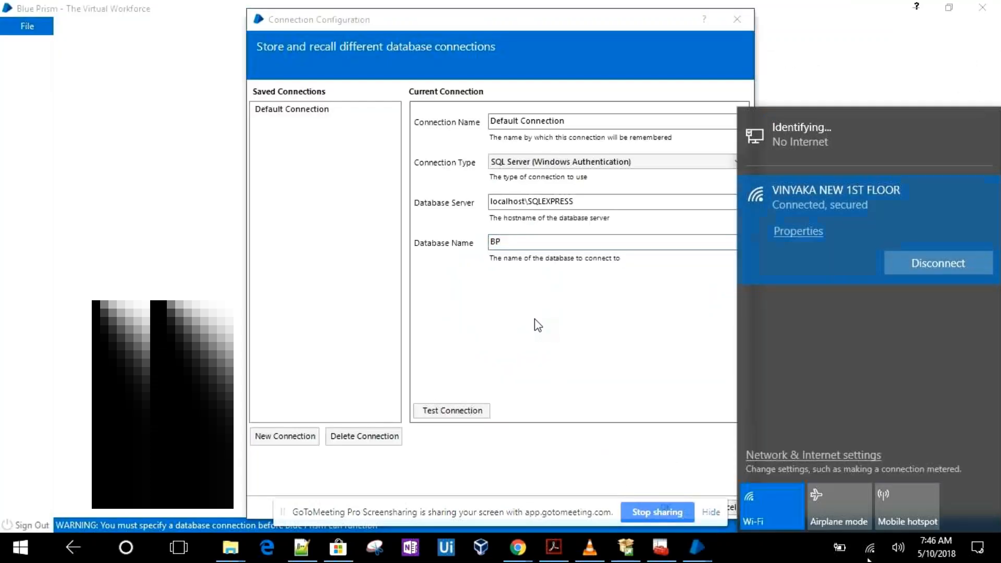
{"action": "left_click", "coordinate": [837, 150]}
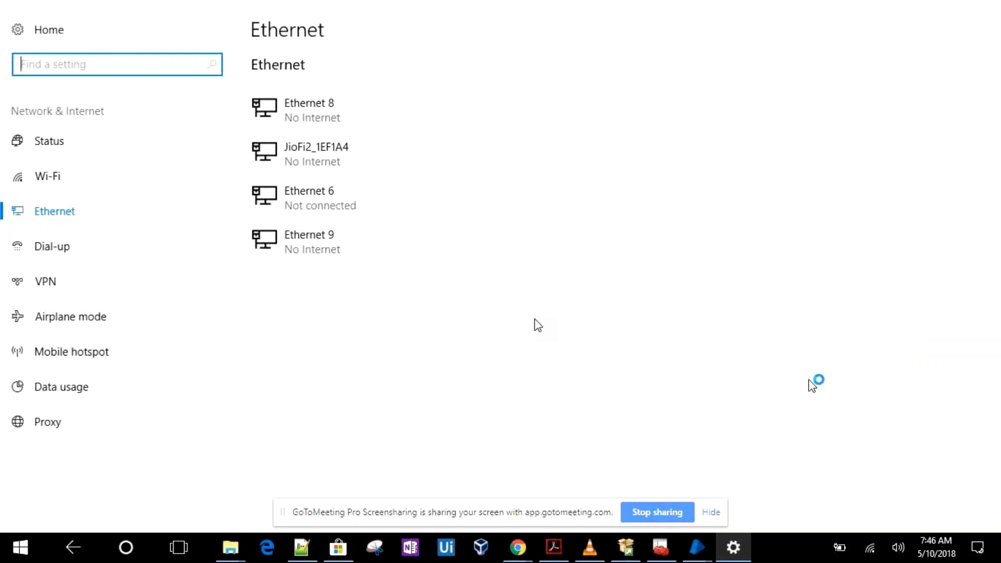
{"action": "left_click", "coordinate": [311, 117]}
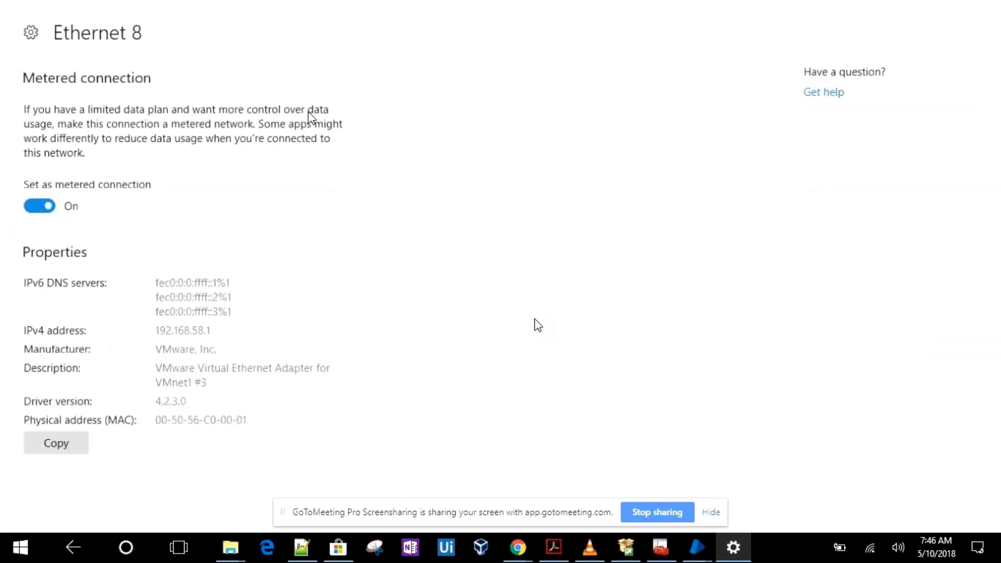
{"action": "left_click", "coordinate": [697, 551]}
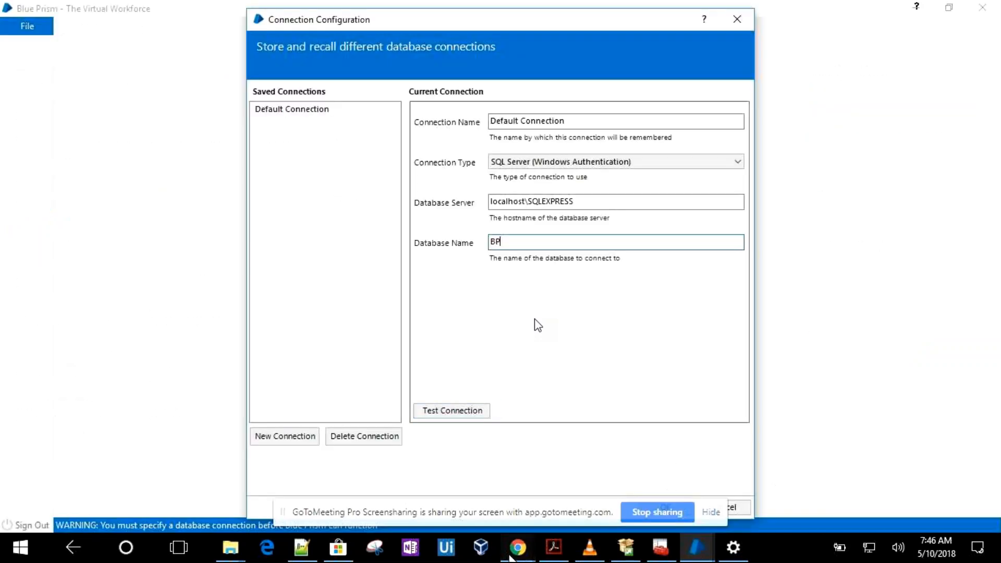
{"action": "mouse_move", "coordinate": [511, 557]}
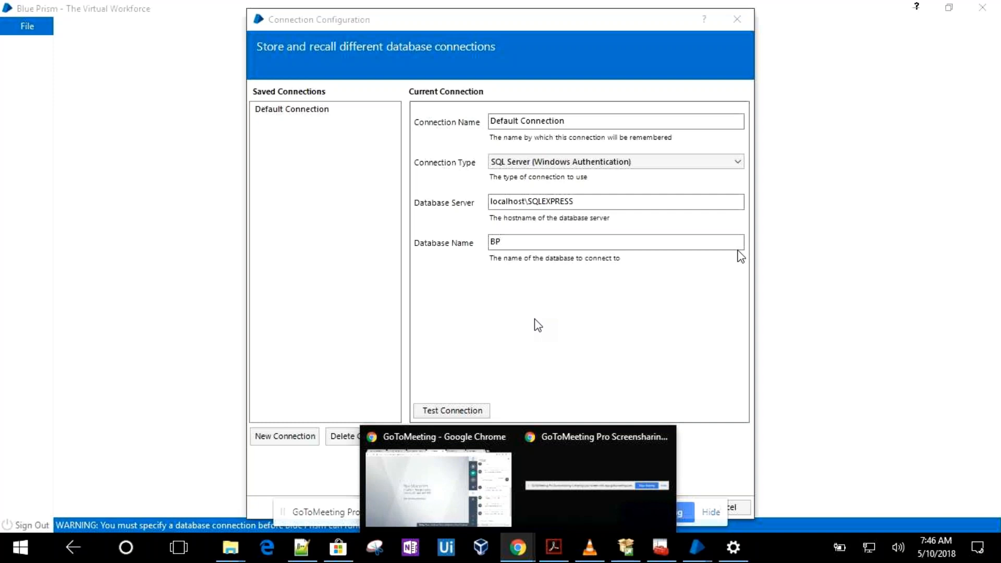
Save the database connection configuration
{"action": "left_click", "coordinate": [535, 320]}
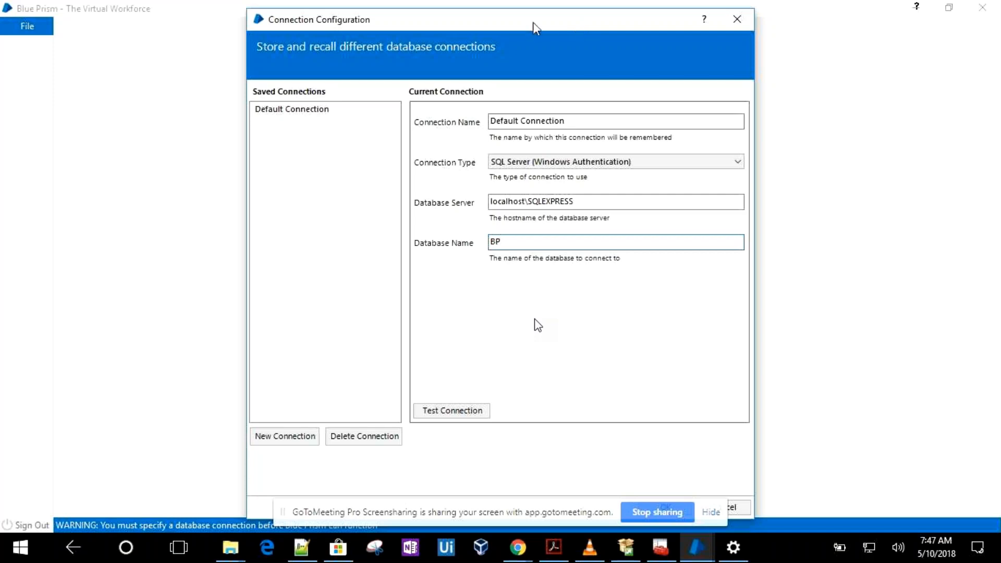
{"action": "left_click_drag", "start_coordinate": [533, 22], "coordinate": [533, 1]}
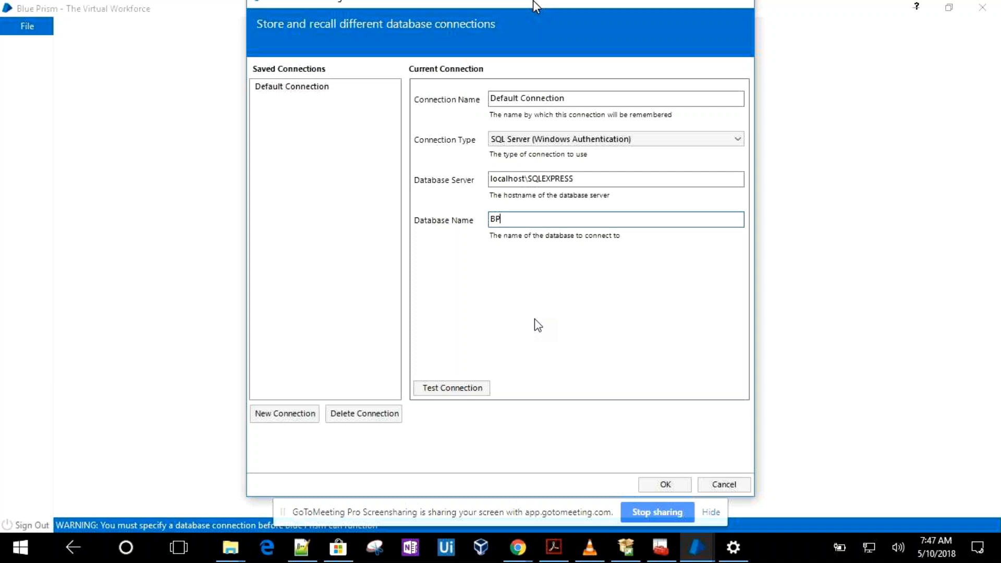
{"action": "left_click", "coordinate": [665, 485]}
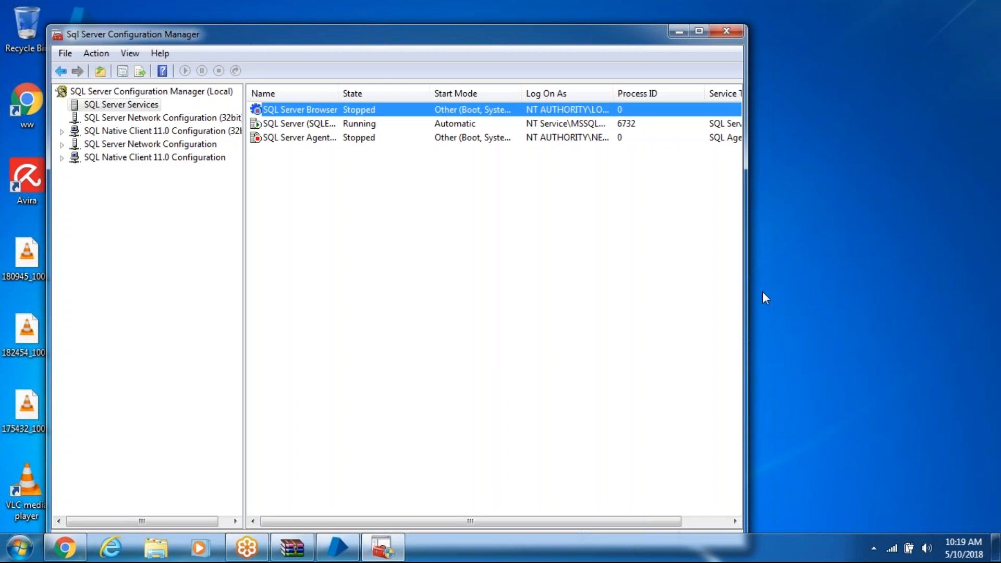
Try to set the SQL Server Browser service's built-in logon account to Local System and apply it
{"action": "left_click", "coordinate": [830, 102]}
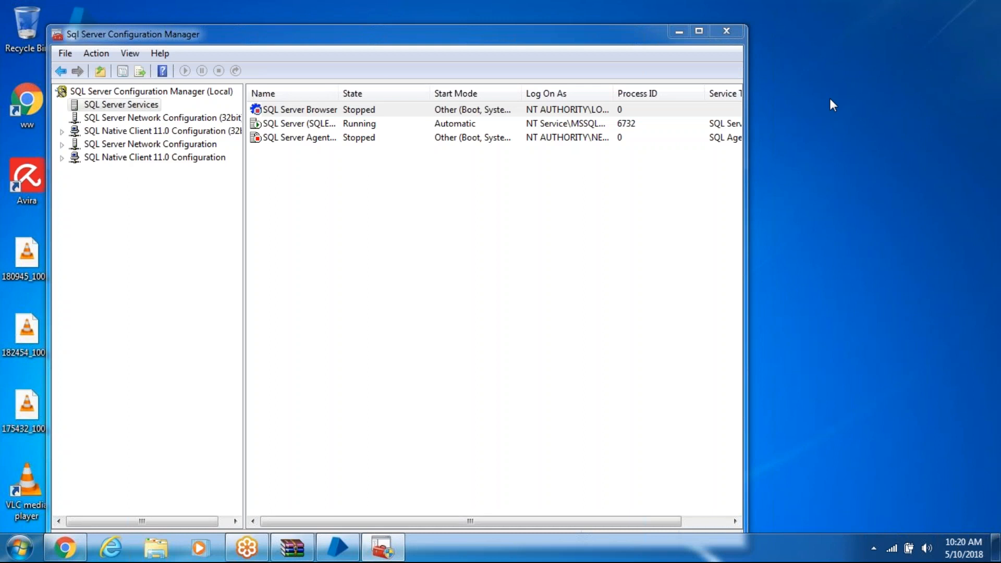
{"action": "right_click", "coordinate": [308, 110]}
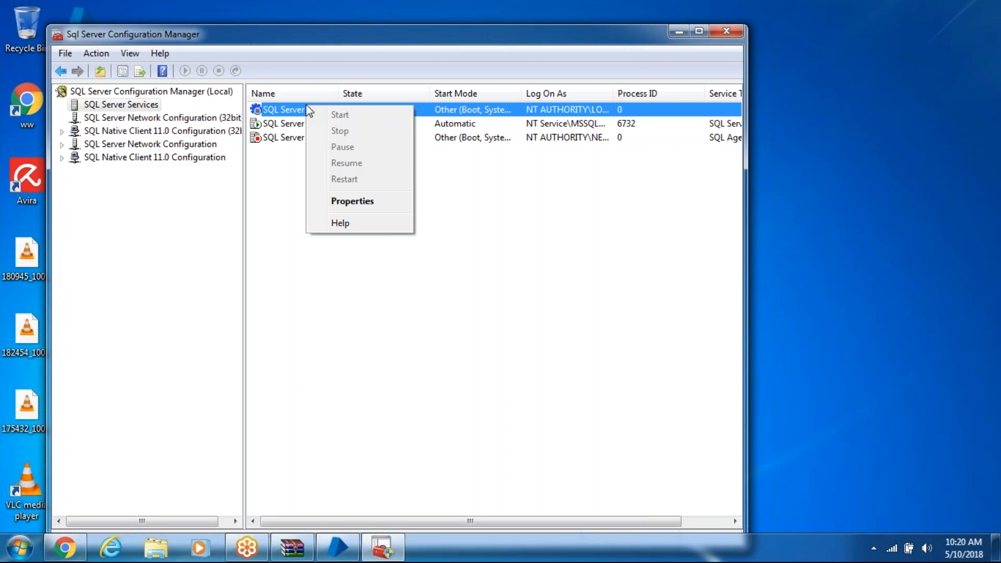
{"action": "left_click", "coordinate": [339, 203]}
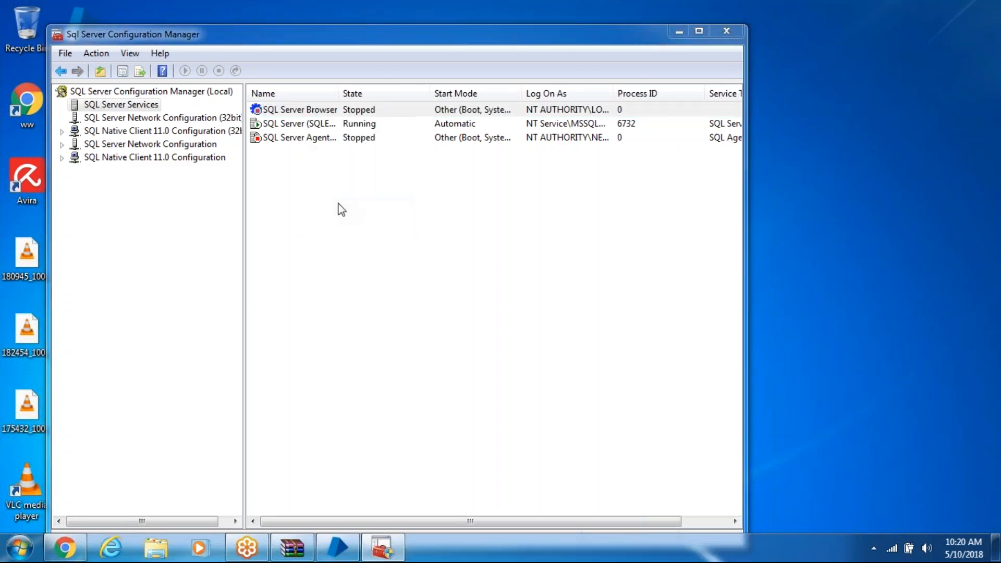
{"action": "left_click", "coordinate": [494, 185]}
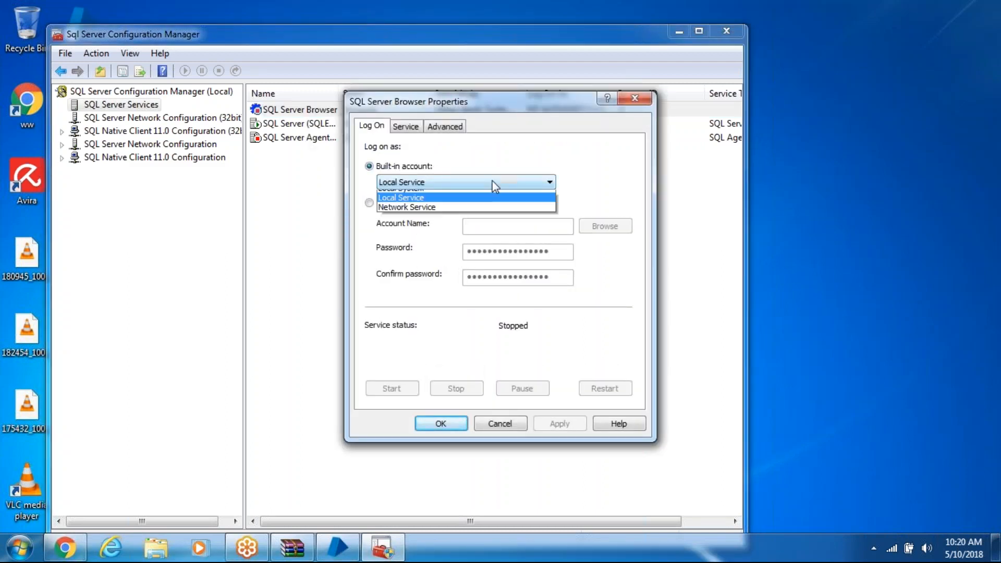
{"action": "left_click", "coordinate": [485, 196]}
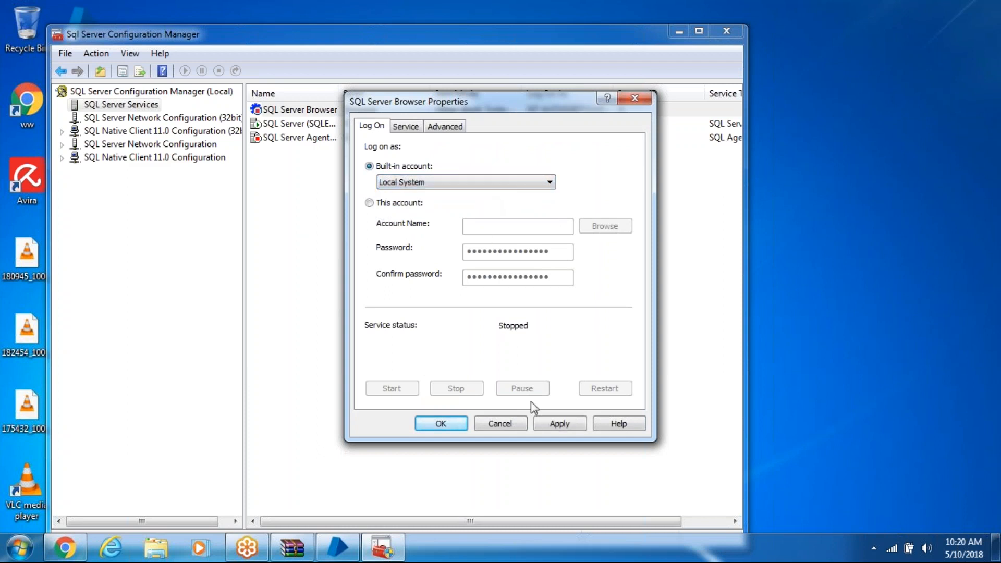
{"action": "left_click", "coordinate": [543, 421]}
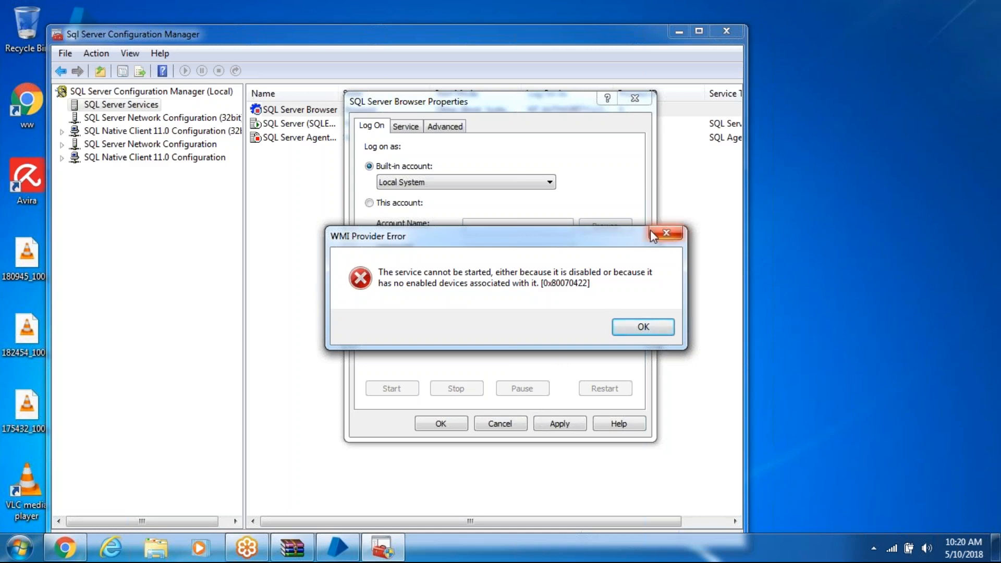
{"action": "left_click", "coordinate": [655, 327]}
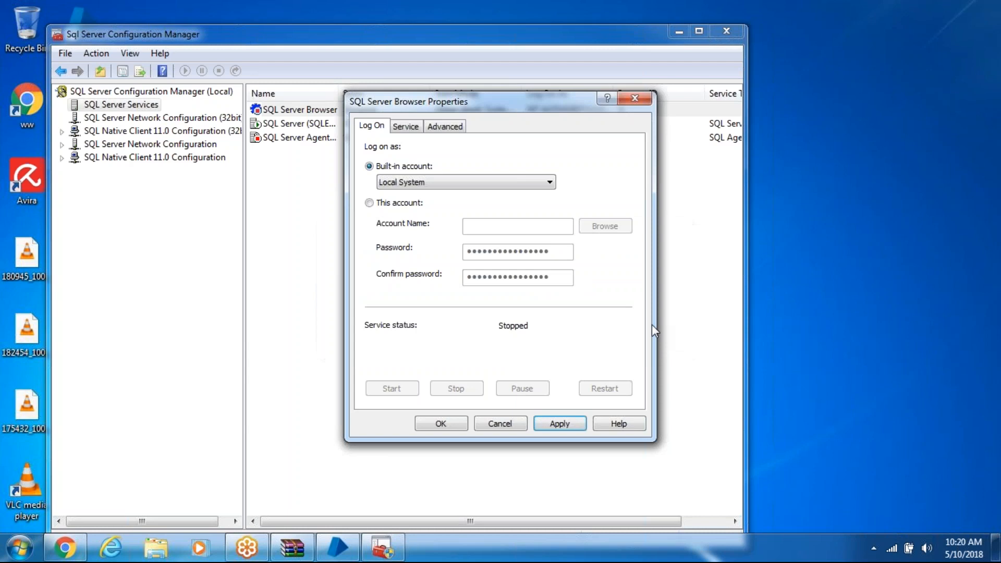
{"action": "left_click", "coordinate": [447, 423]}
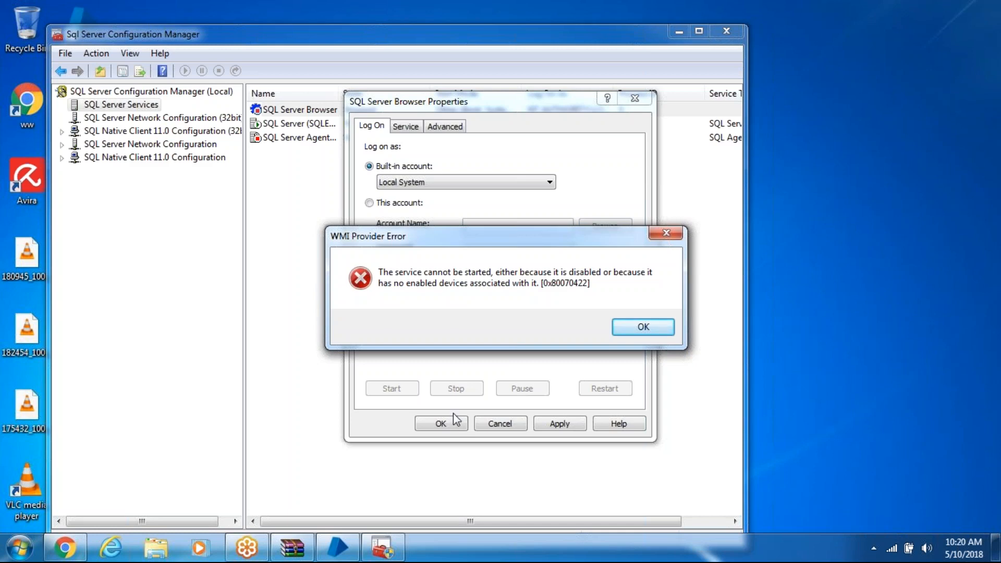
{"action": "left_click", "coordinate": [632, 328]}
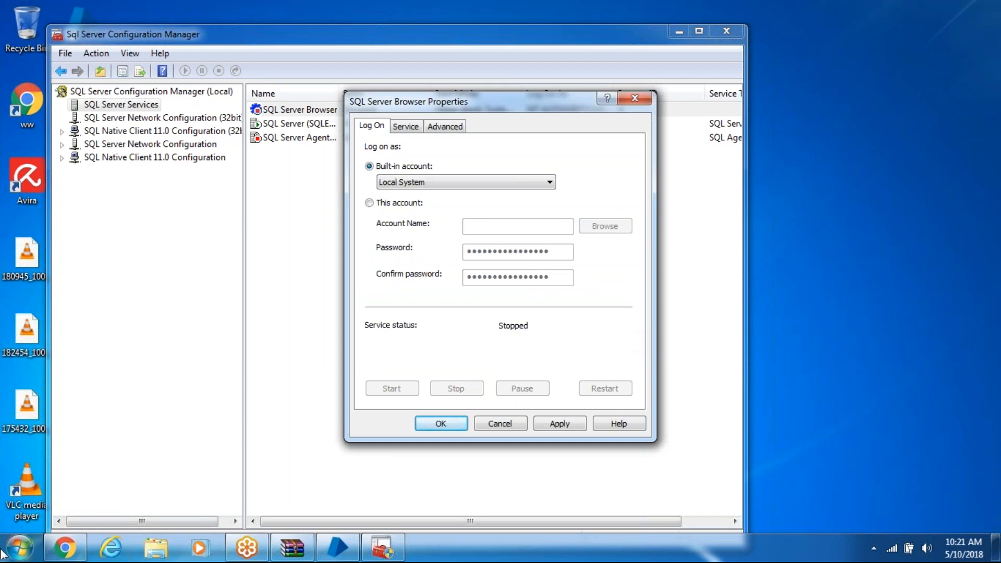
Open the Services console by searching for services in the Start menu
{"action": "left_click", "coordinate": [22, 555]}
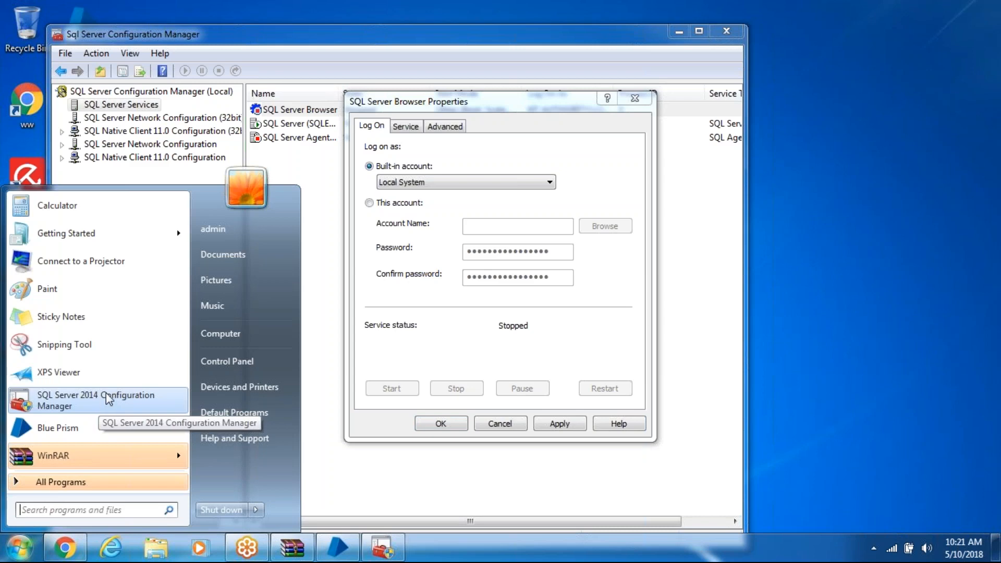
{"action": "left_click", "coordinate": [67, 511]}
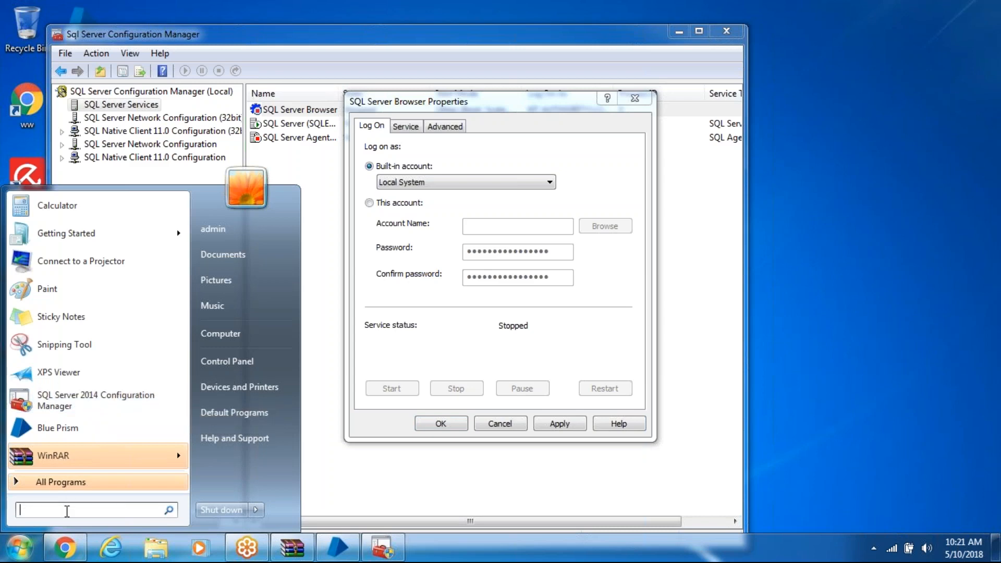
{"action": "type", "text": "services"}
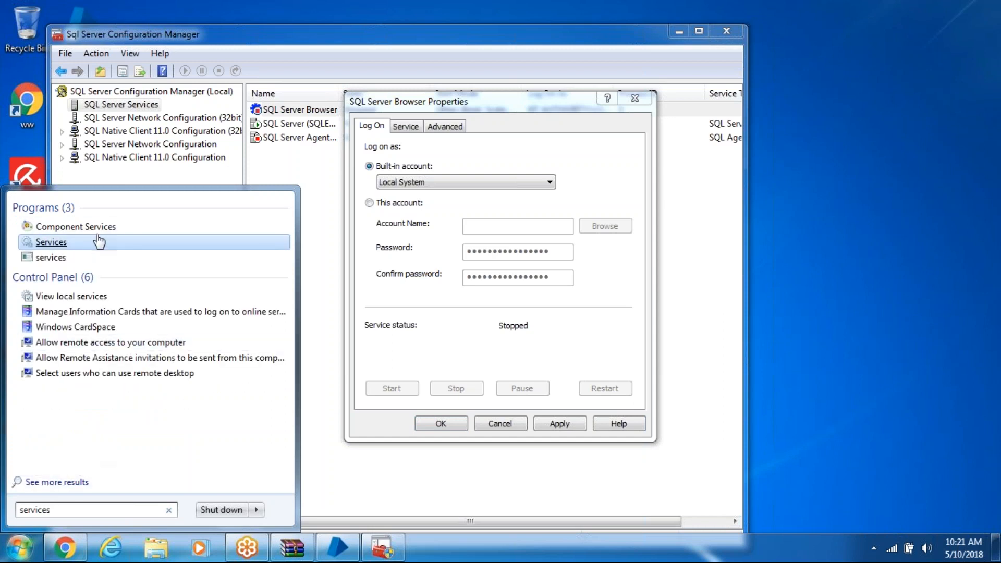
{"action": "left_click", "coordinate": [62, 242]}
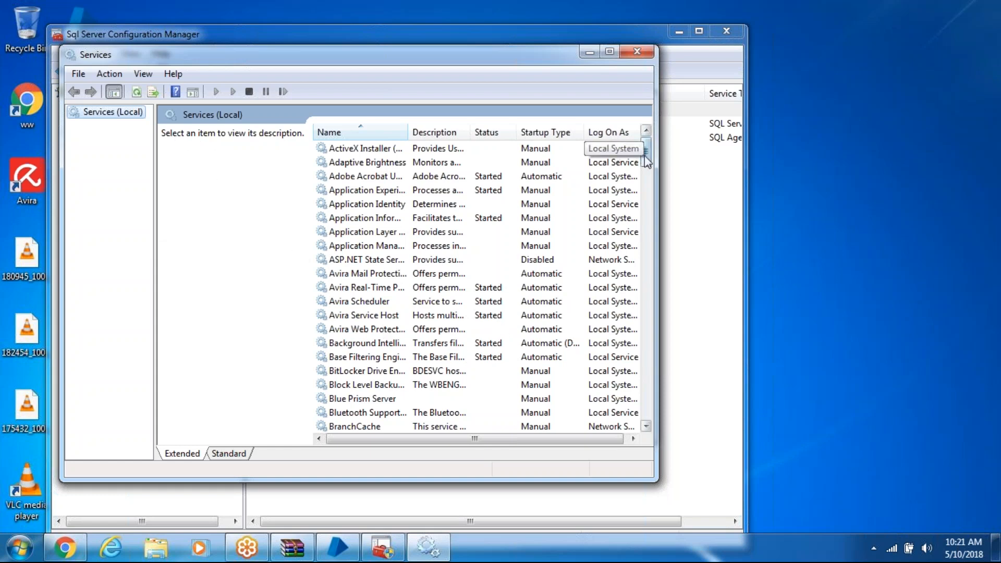
Set the SQL Server (SQLEXPRESS) service to log on as the Local System account, allowing interaction with the desktop
{"action": "left_click_drag", "start_coordinate": [647, 160], "coordinate": [633, 347]}
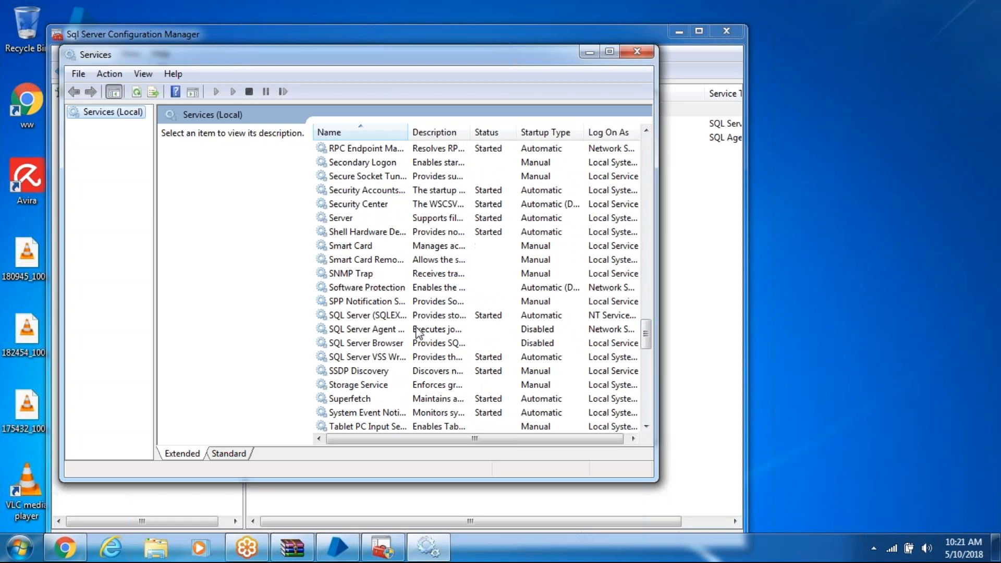
{"action": "left_click", "coordinate": [390, 317]}
{"action": "right_click", "coordinate": [388, 317]}
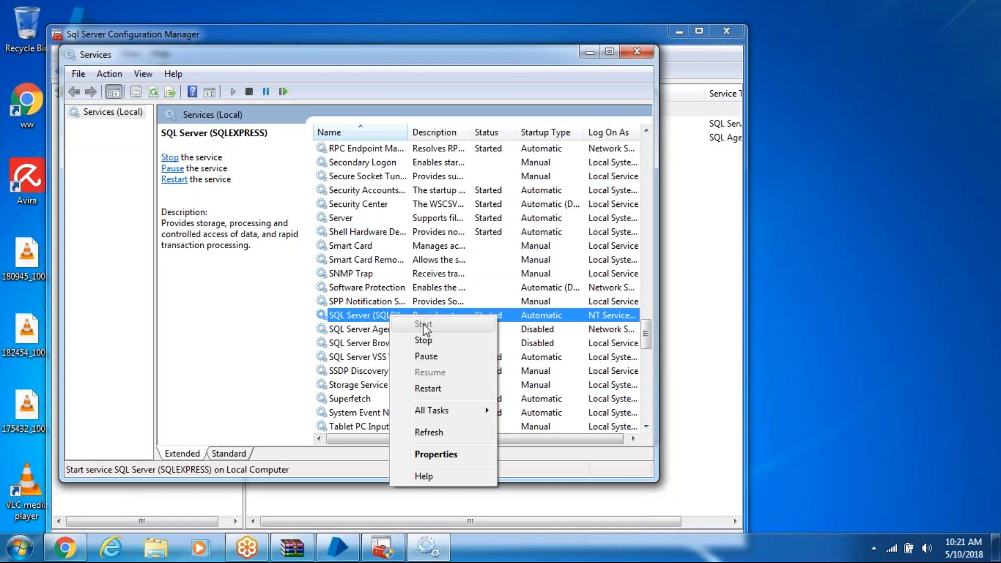
{"action": "left_click", "coordinate": [446, 457]}
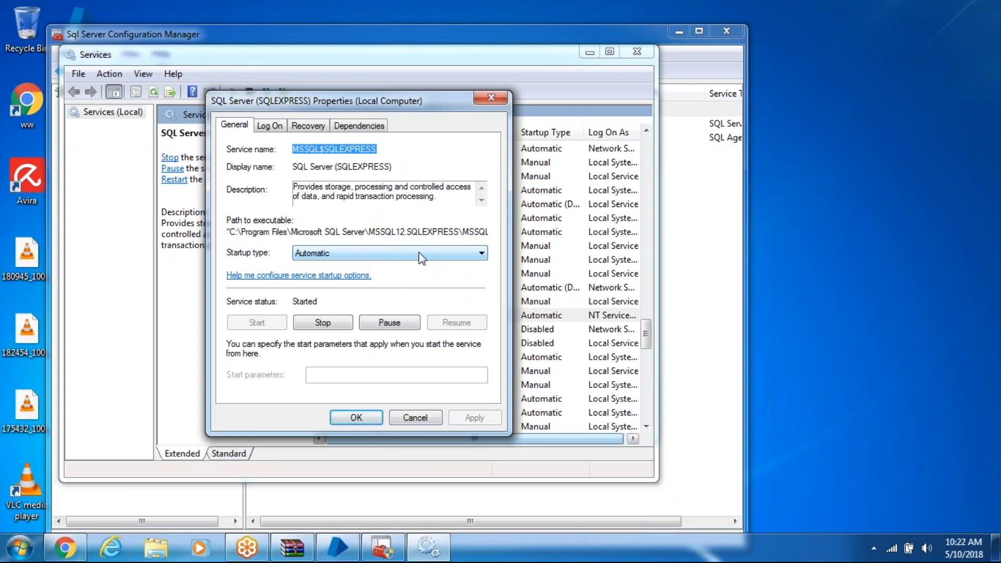
{"action": "left_click", "coordinate": [269, 126]}
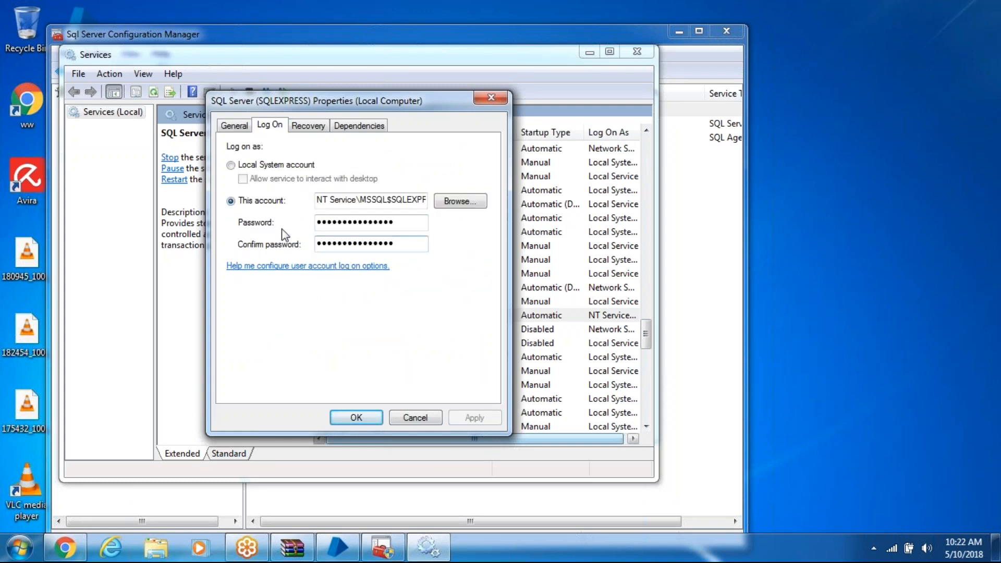
{"action": "left_click", "coordinate": [230, 166]}
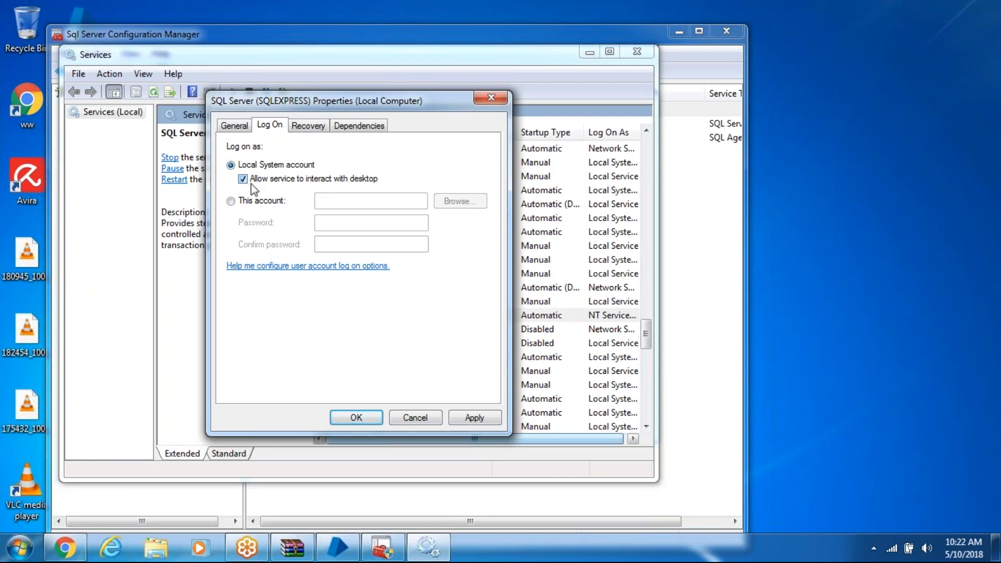
{"action": "left_click", "coordinate": [472, 417]}
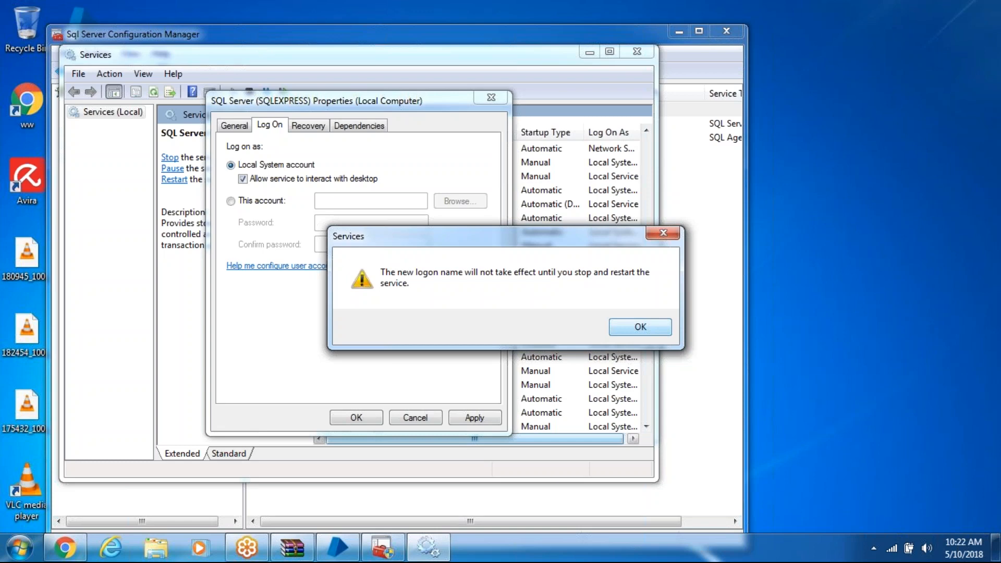
{"action": "left_click", "coordinate": [641, 327]}
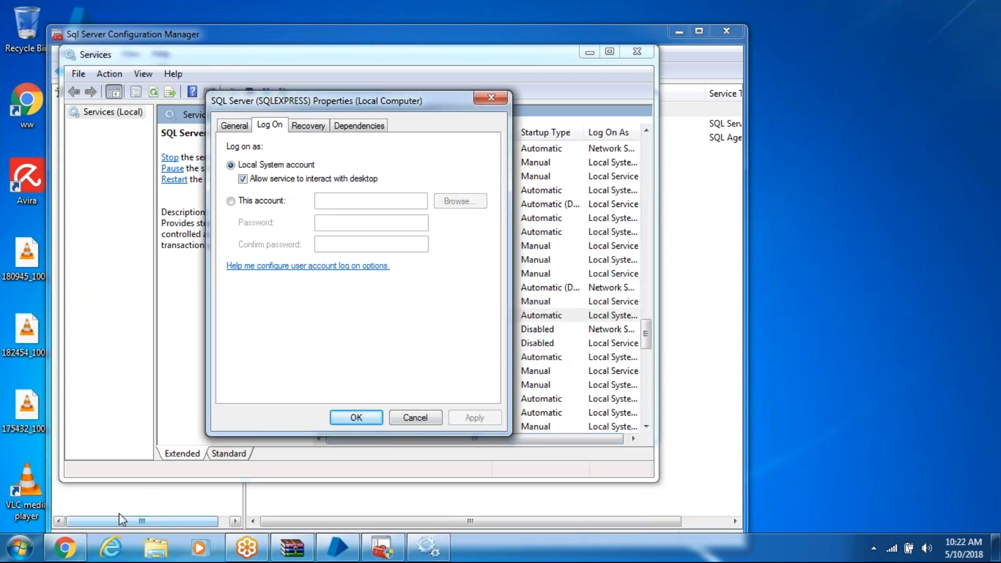
{"action": "left_click", "coordinate": [357, 418]}
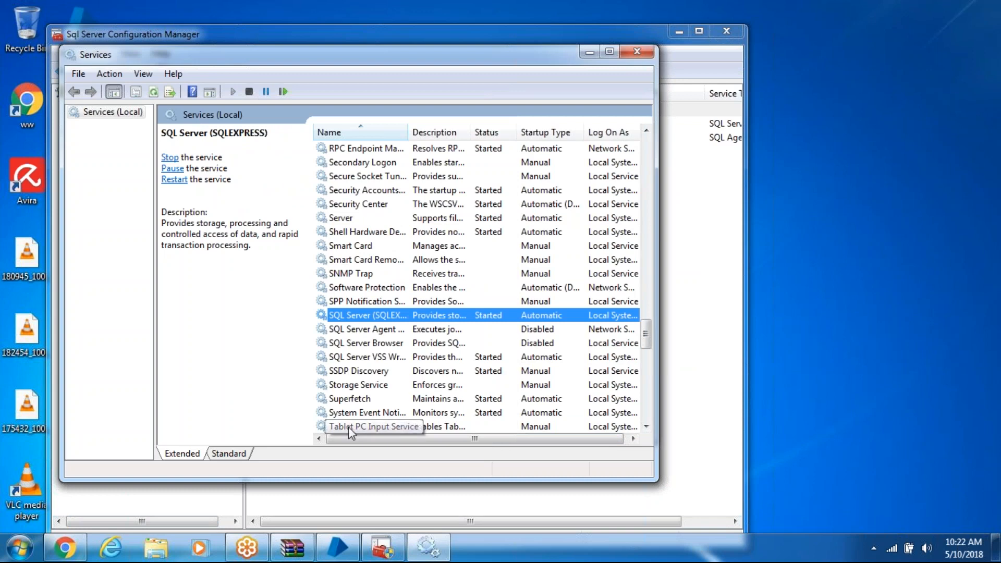
Restart the SQL Server (SQLEXPRESS) service
{"action": "right_click", "coordinate": [386, 315]}
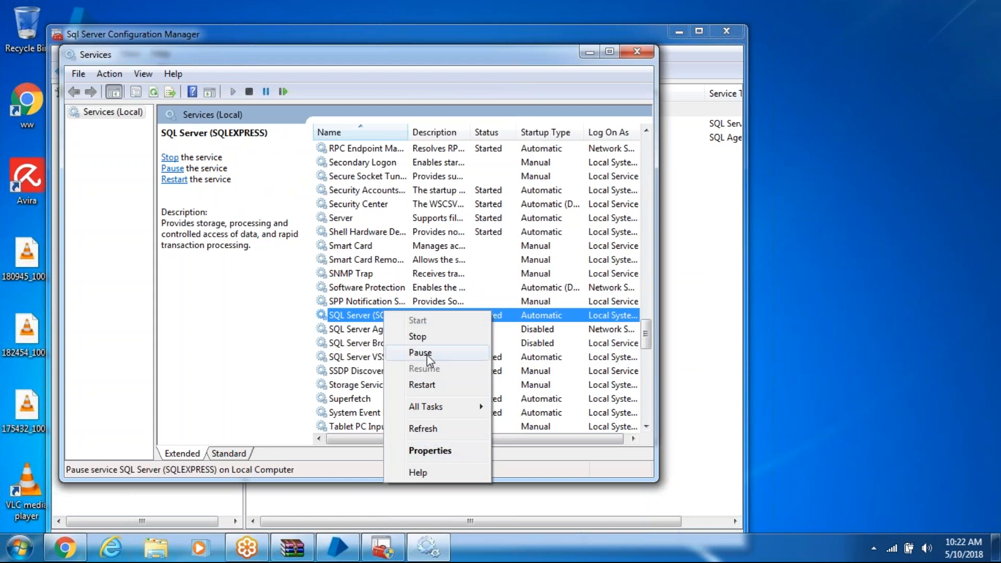
{"action": "left_click", "coordinate": [424, 385]}
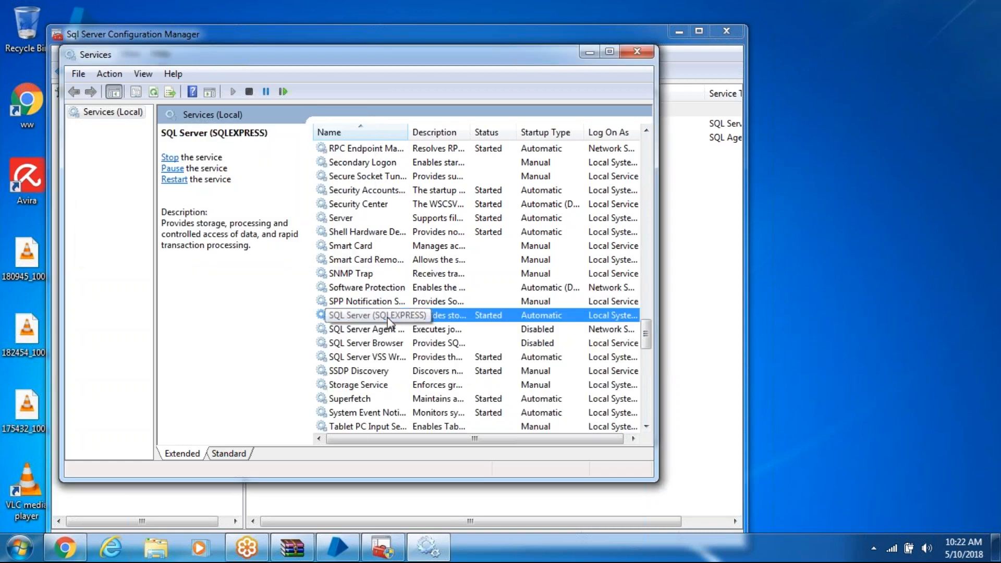
{"action": "left_click", "coordinate": [594, 55]}
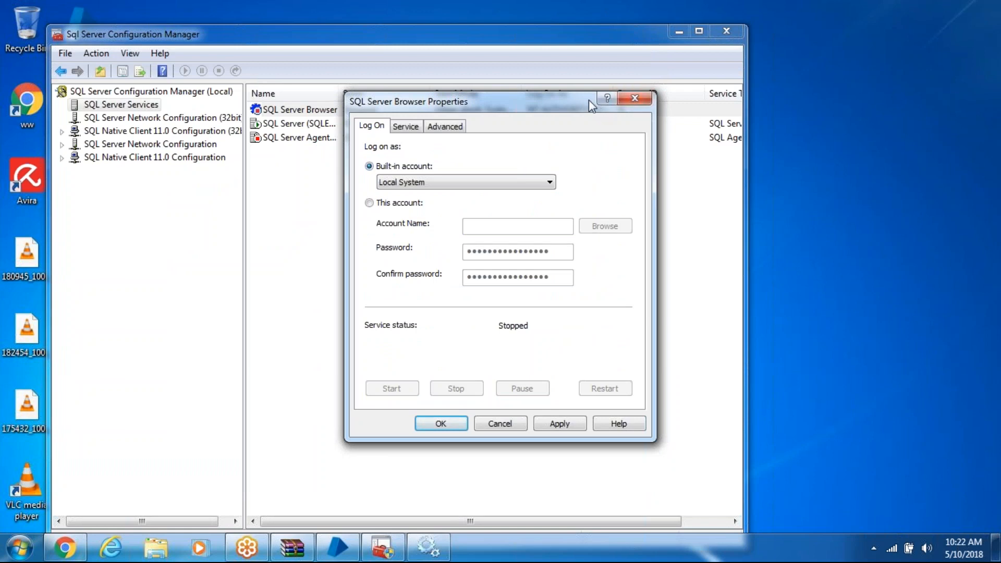
Set the SQL Server Browser service's startup type to Automatic and its logon to Local System account with desktop interaction
{"action": "left_click_drag", "start_coordinate": [537, 101], "coordinate": [546, 142]}
{"action": "left_click", "coordinate": [432, 549]}
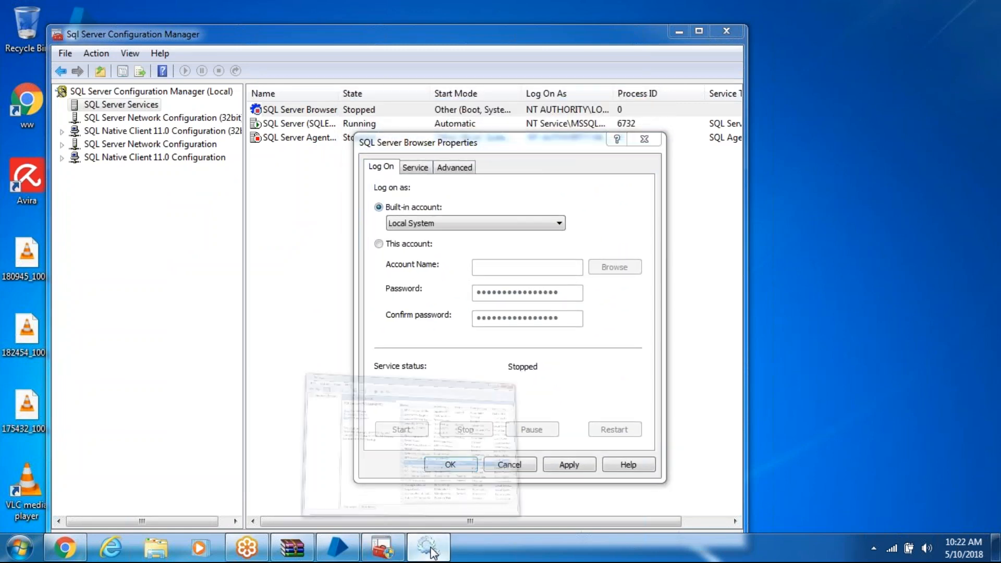
{"action": "right_click", "coordinate": [374, 342]}
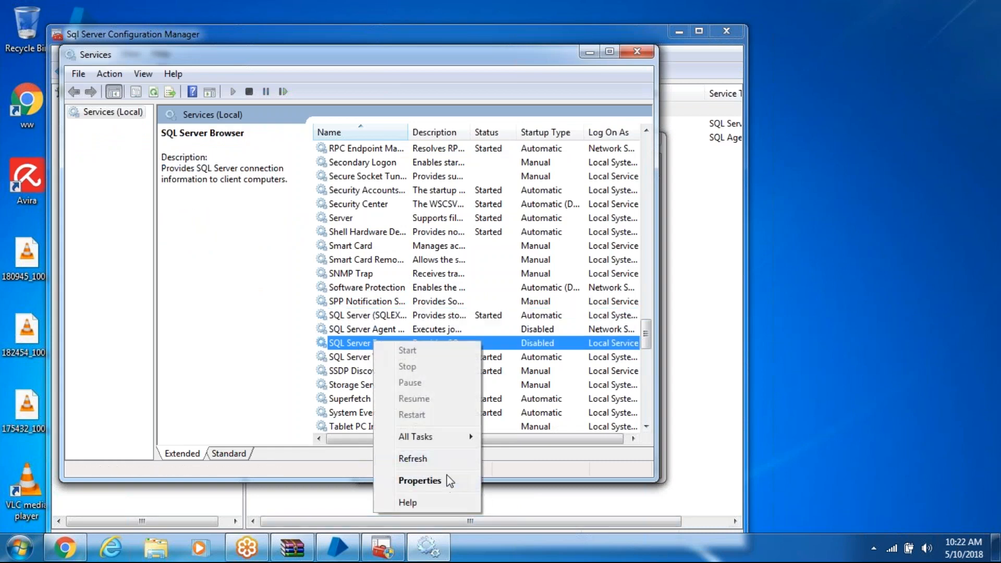
{"action": "left_click", "coordinate": [420, 481]}
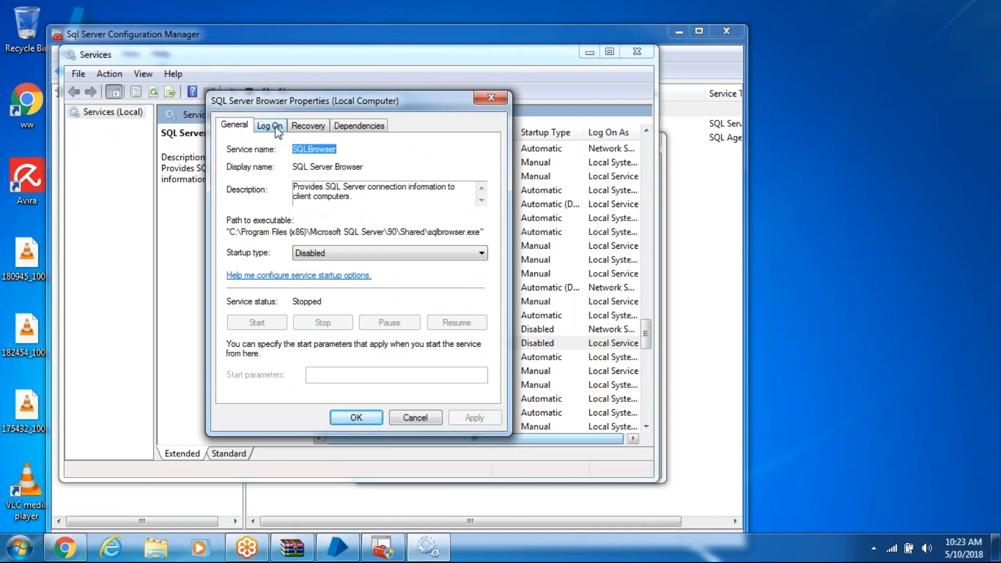
{"action": "left_click", "coordinate": [311, 259]}
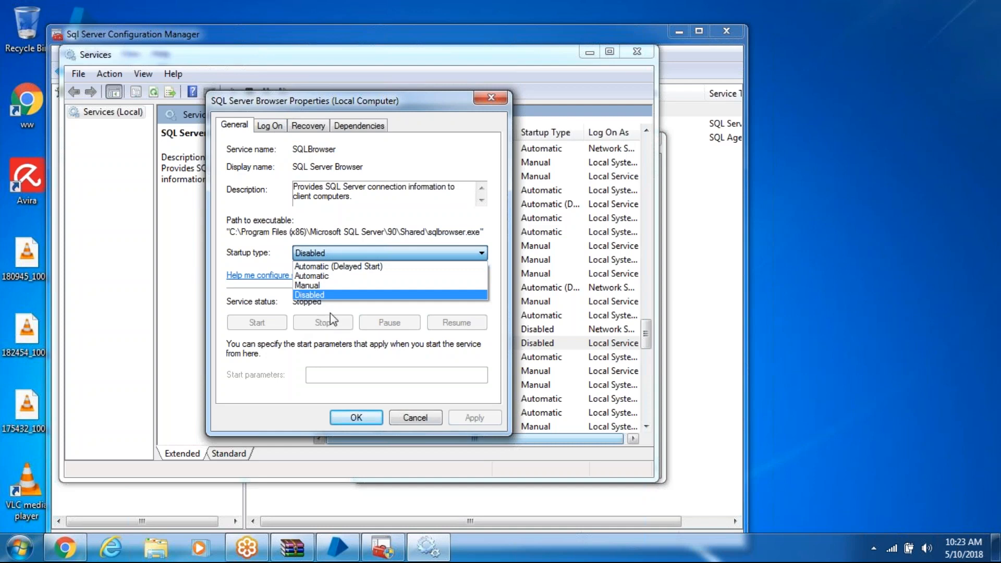
{"action": "left_click", "coordinate": [350, 276]}
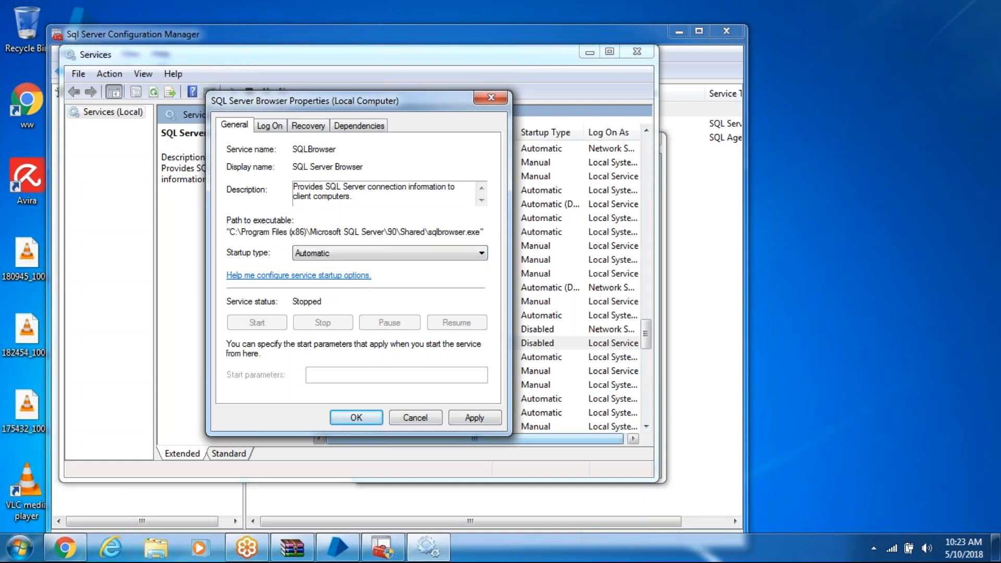
{"action": "left_click", "coordinate": [276, 126]}
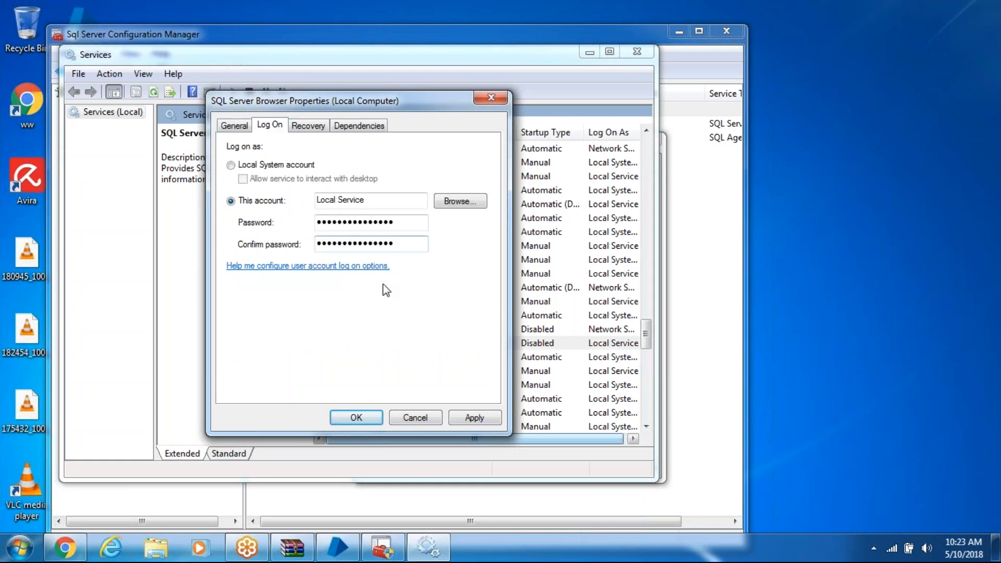
{"action": "left_click", "coordinate": [231, 166]}
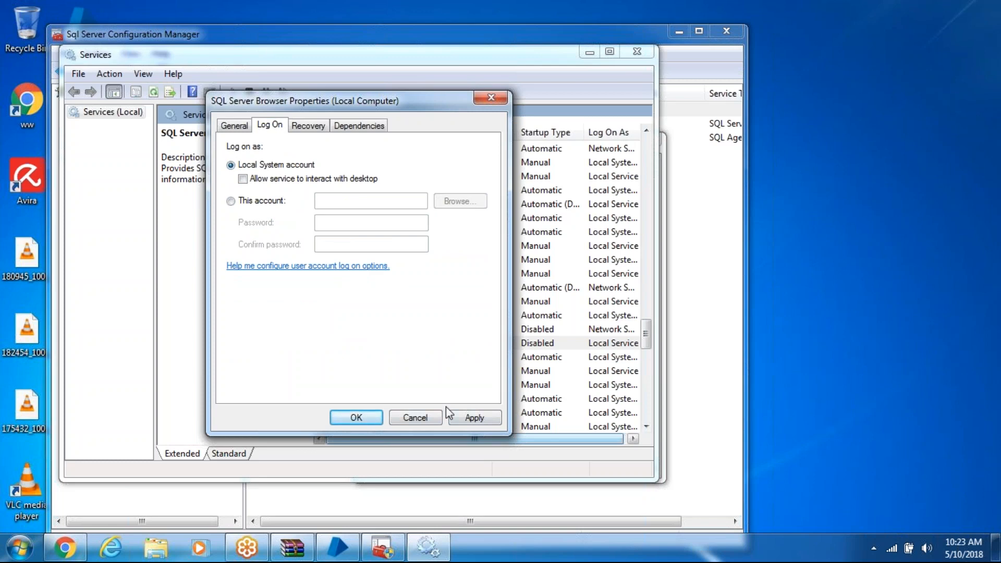
{"action": "left_click", "coordinate": [244, 178]}
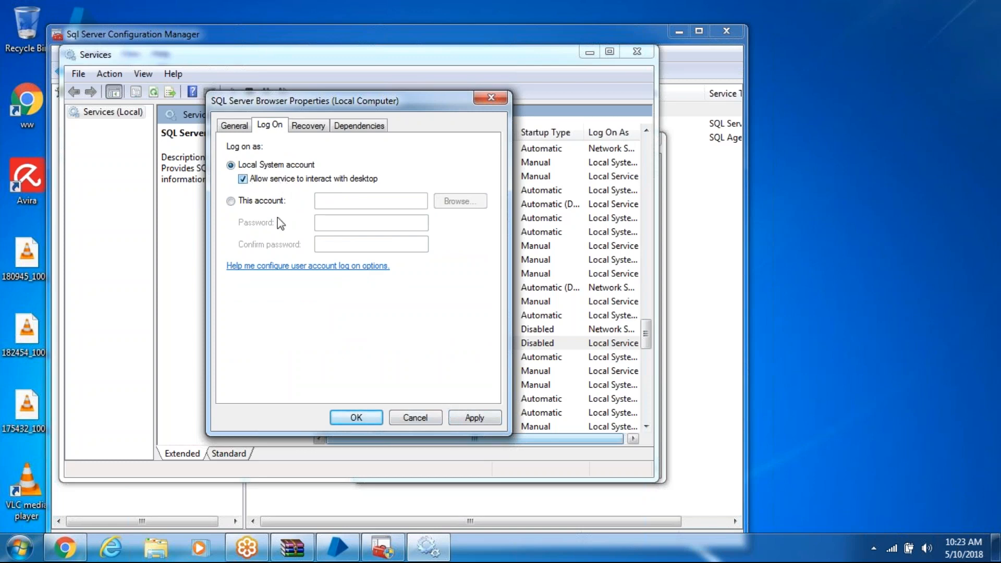
{"action": "left_click", "coordinate": [495, 420]}
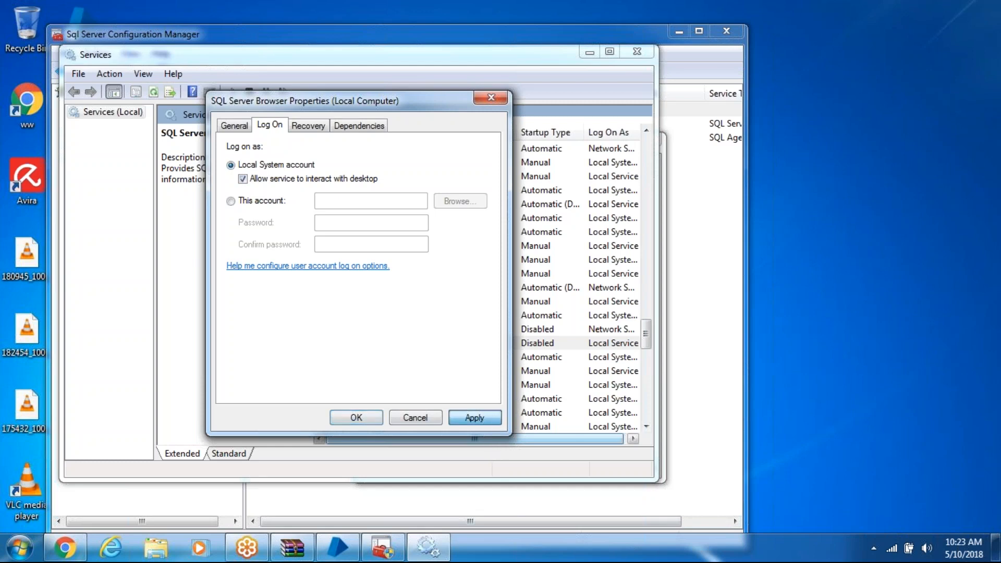
Apply the SQL Server Browser's Local System logon in the Services console and in SQL Server Configuration Manager
{"action": "left_click", "coordinate": [369, 421]}
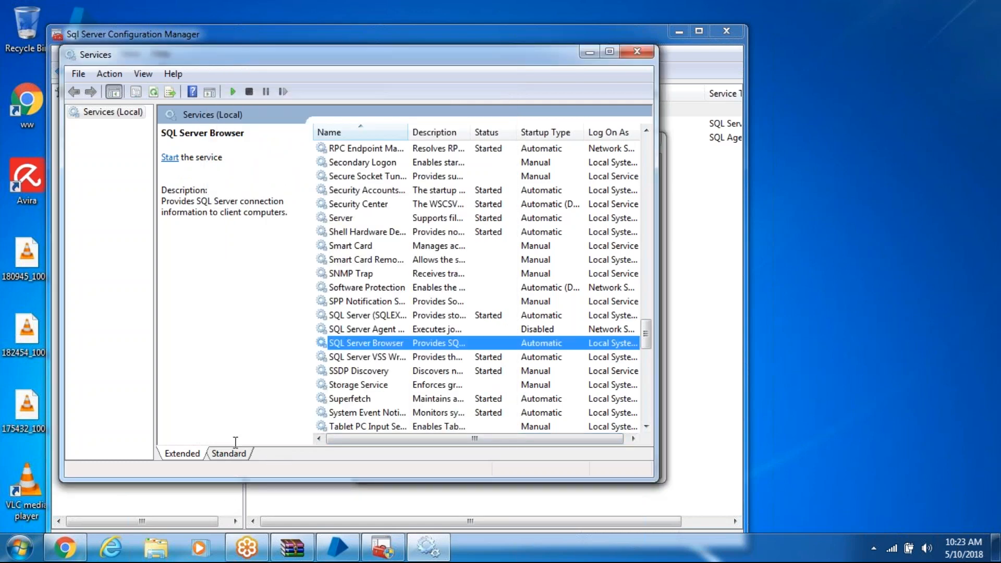
{"action": "left_click", "coordinate": [588, 52]}
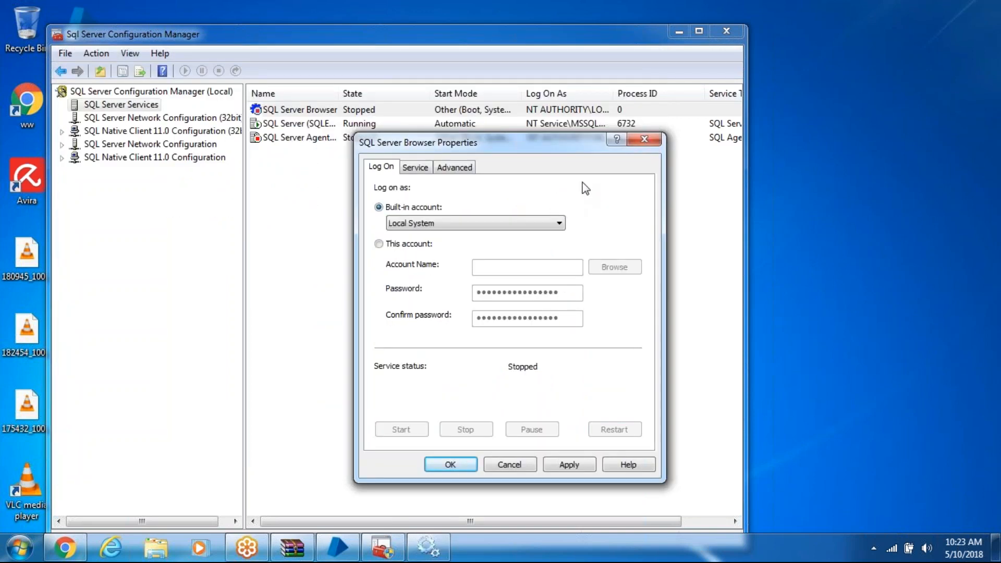
{"action": "left_click", "coordinate": [568, 465]}
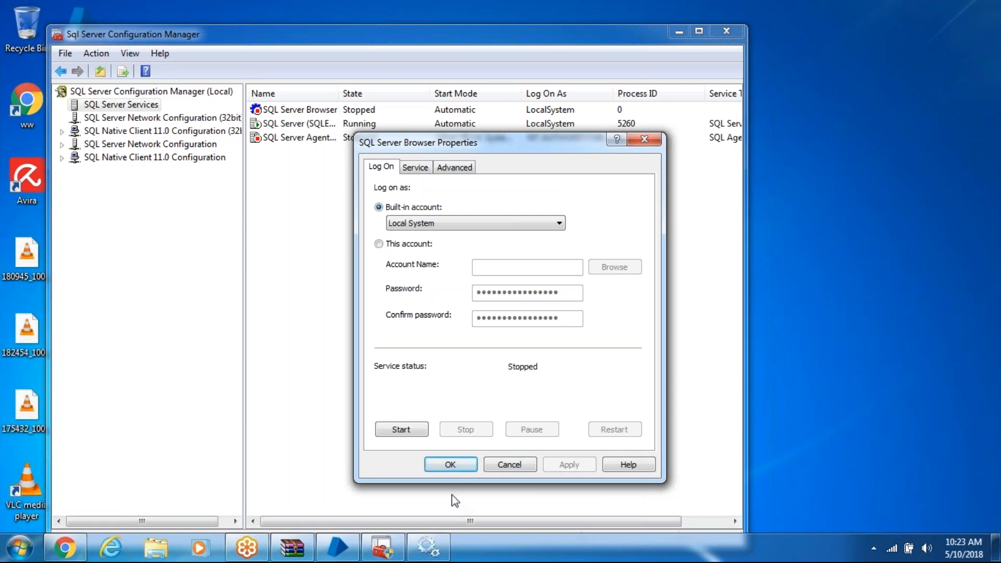
{"action": "left_click", "coordinate": [474, 465]}
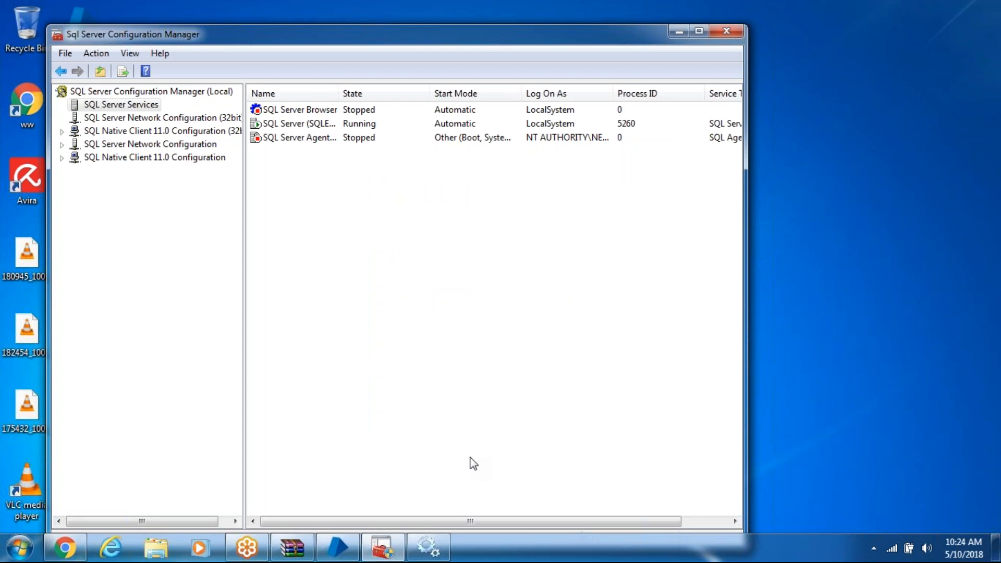
Start the SQL Server Browser service and minimize SQL Server Configuration Manager
{"action": "right_click", "coordinate": [330, 108]}
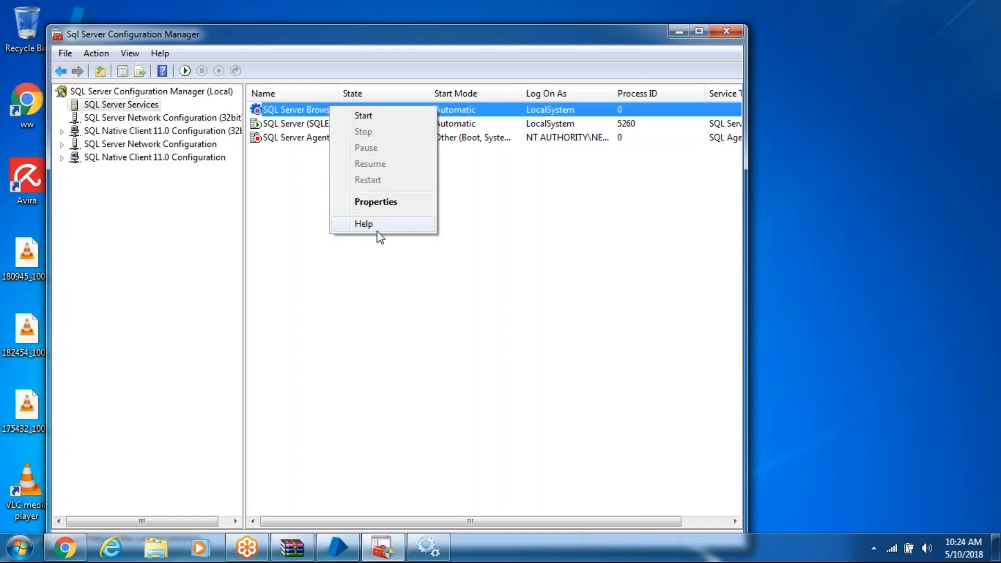
{"action": "left_click", "coordinate": [404, 115]}
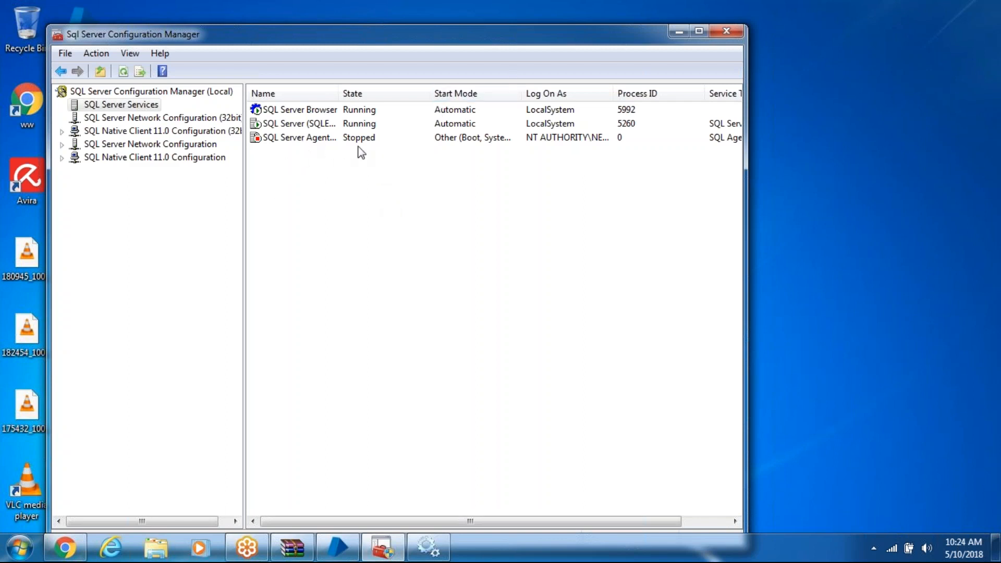
{"action": "left_click", "coordinate": [684, 35]}
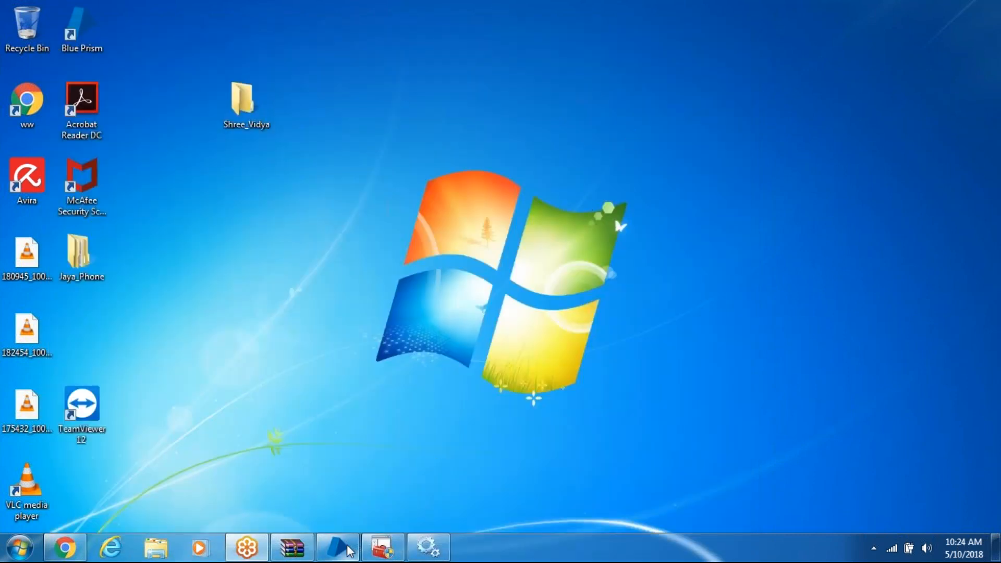
Open Blue Prism's connection configuration and set the connection type to SQL Server (Windows Authentication)
{"action": "mouse_move", "coordinate": [360, 550]}
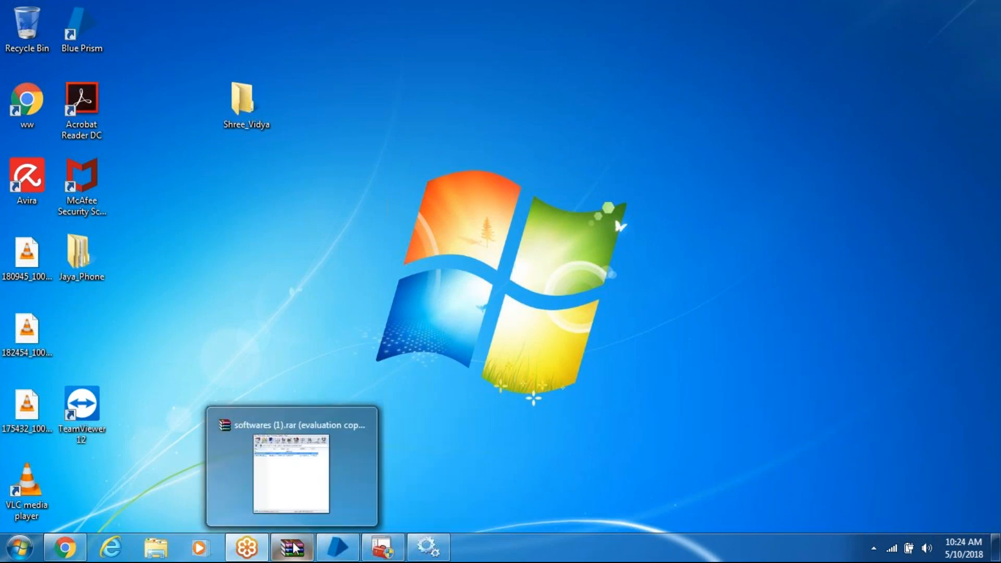
{"action": "left_click", "coordinate": [331, 550]}
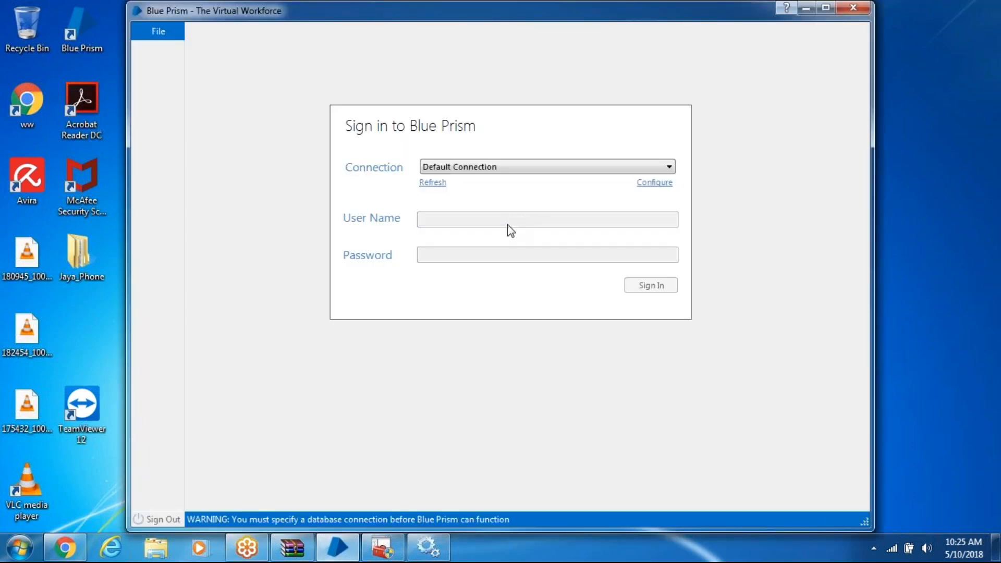
{"action": "left_click", "coordinate": [641, 189]}
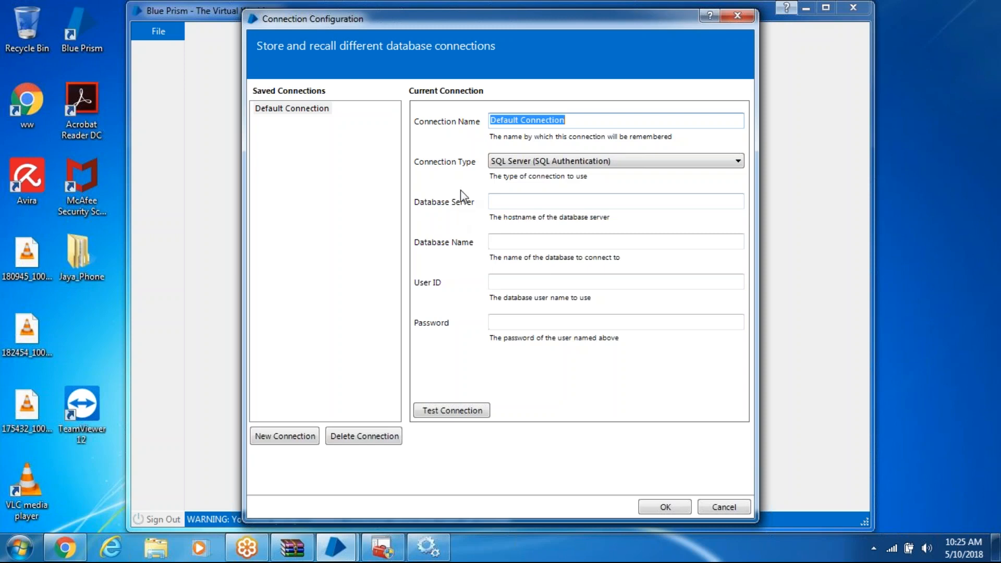
{"action": "left_click", "coordinate": [543, 164]}
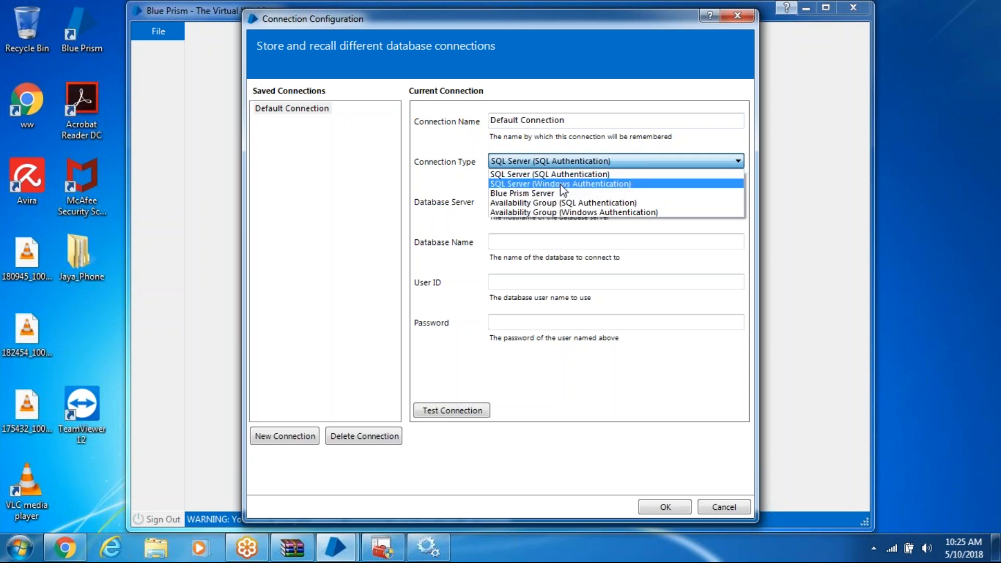
{"action": "left_click", "coordinate": [562, 184]}
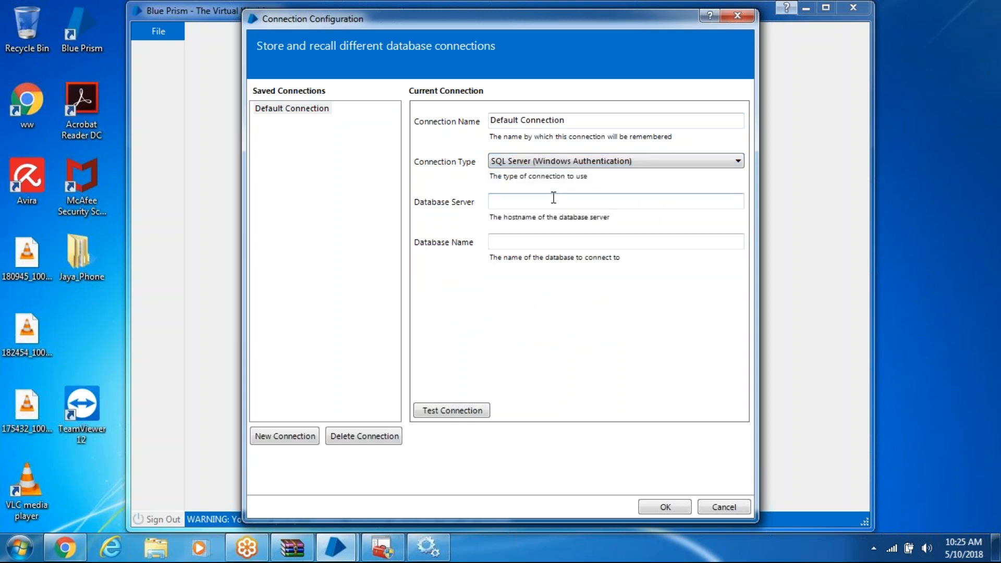
Set the database server to localhost\sqlexpress and the database name to BP, then save the connection
{"action": "left_click", "coordinate": [521, 200]}
{"action": "type", "text": "loca"}
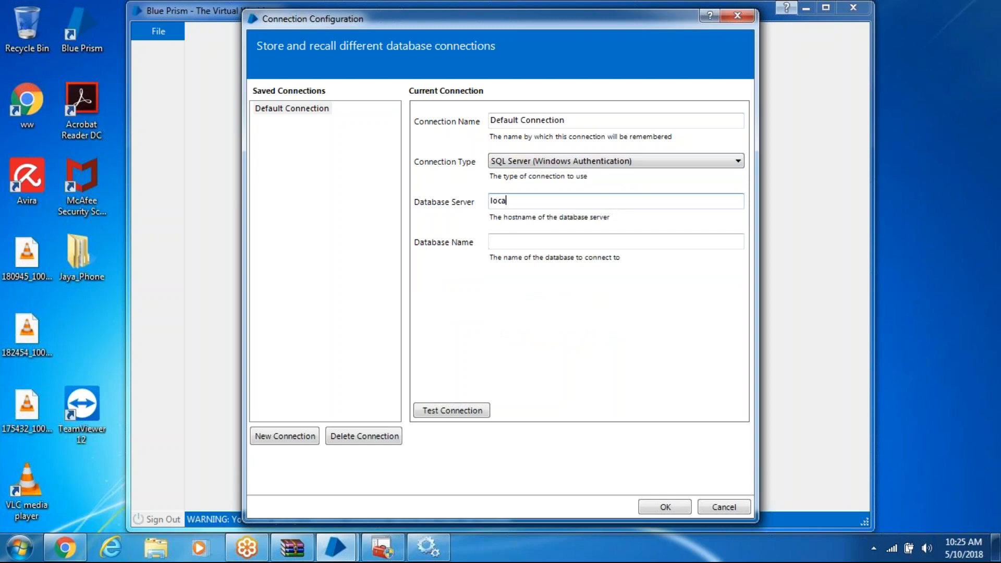
{"action": "type", "text": "l"}
{"action": "type", "text": "host"}
{"action": "type", "text": "sq"}
{"action": "key", "text": "BackSpace"}
{"action": "key", "text": "BackSpace"}
{"action": "key", "text": "BackSpace"}
{"action": "type", "text": "\\sqlexpress"}
{"action": "left_click", "coordinate": [504, 240]}
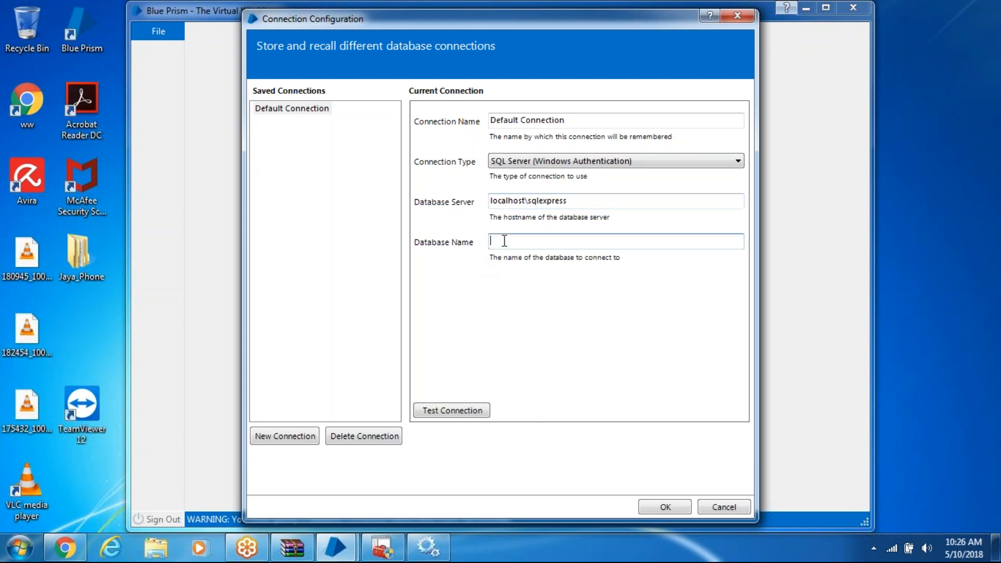
{"action": "type", "text": "BP"}
{"action": "left_click", "coordinate": [670, 513]}
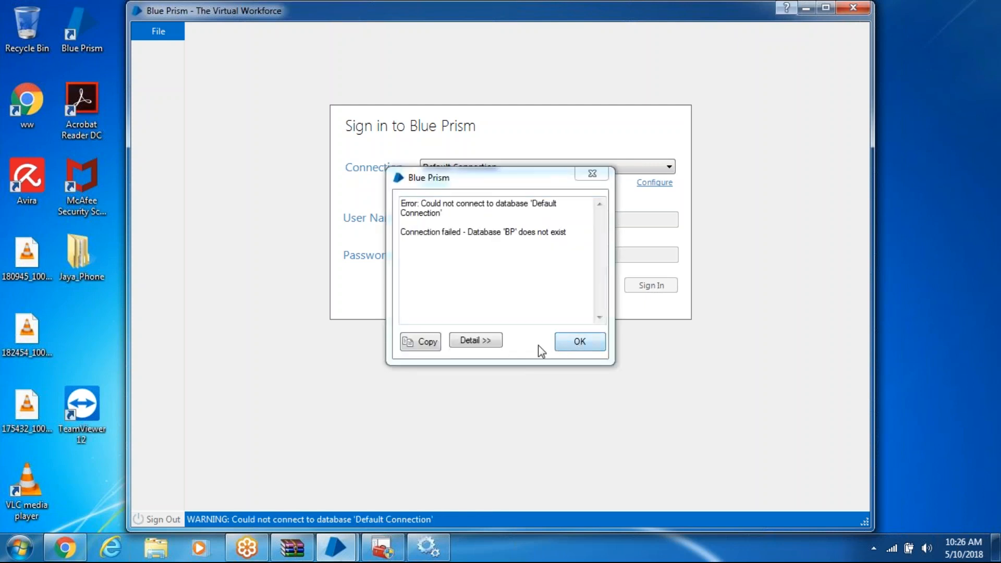
Create the new BP database using native Blue Prism user authentication
{"action": "left_click", "coordinate": [566, 342]}
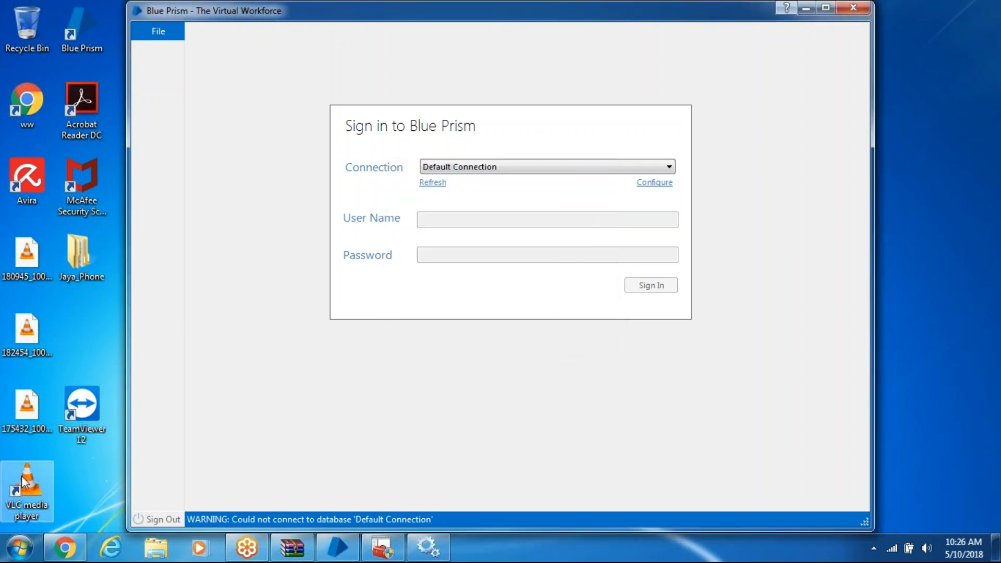
{"action": "left_click", "coordinate": [167, 33]}
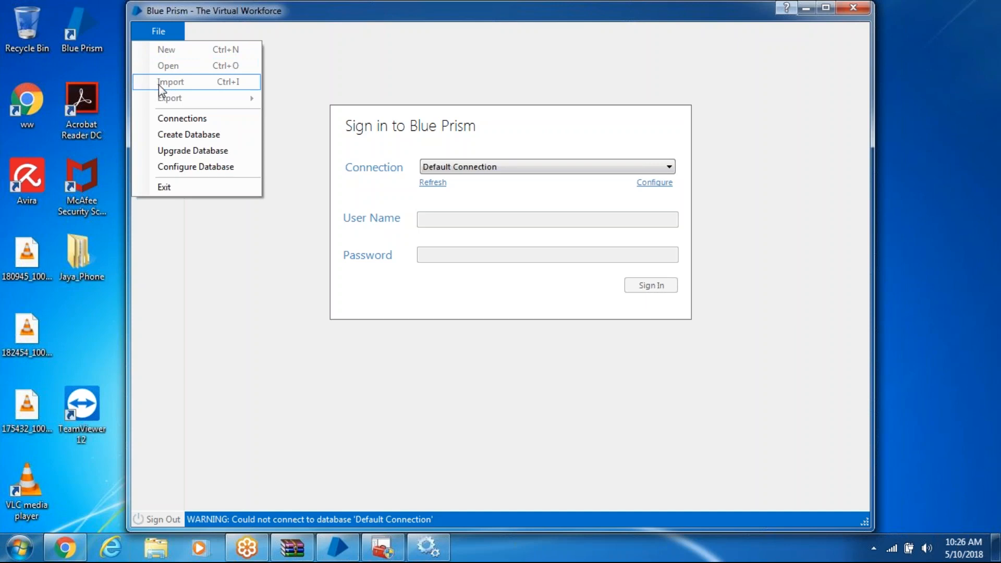
{"action": "left_click", "coordinate": [170, 136]}
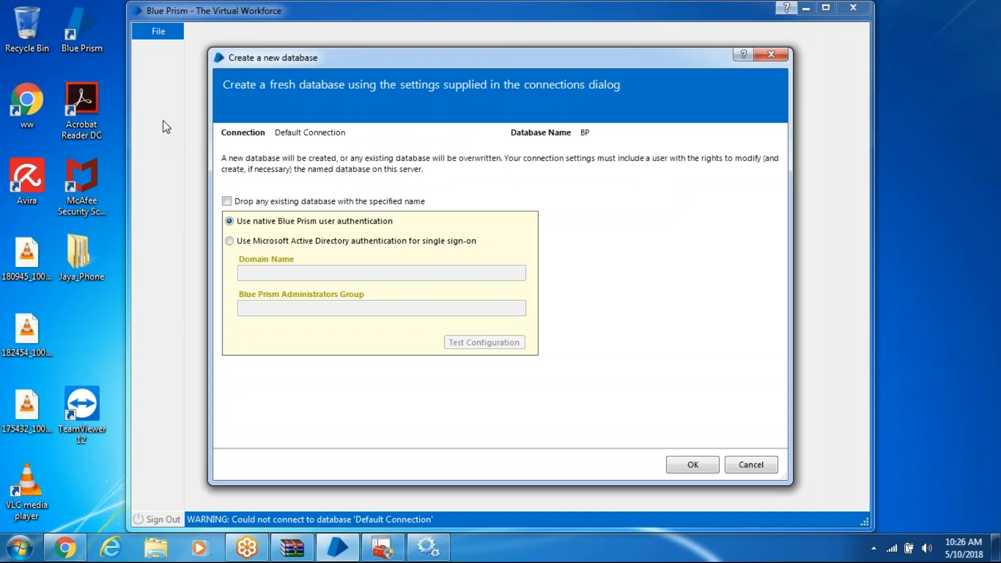
{"action": "left_click", "coordinate": [674, 469]}
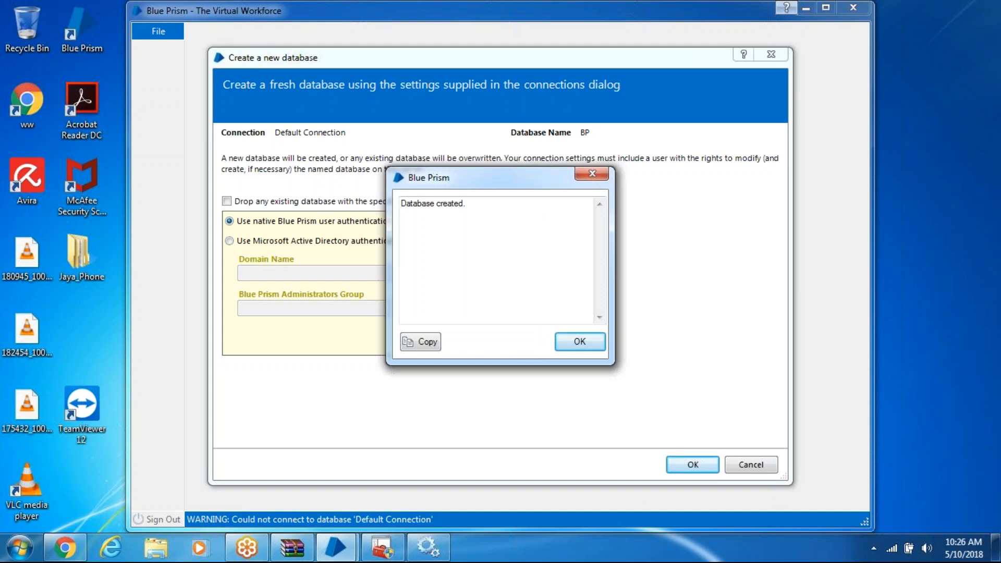
{"action": "left_click", "coordinate": [585, 344]}
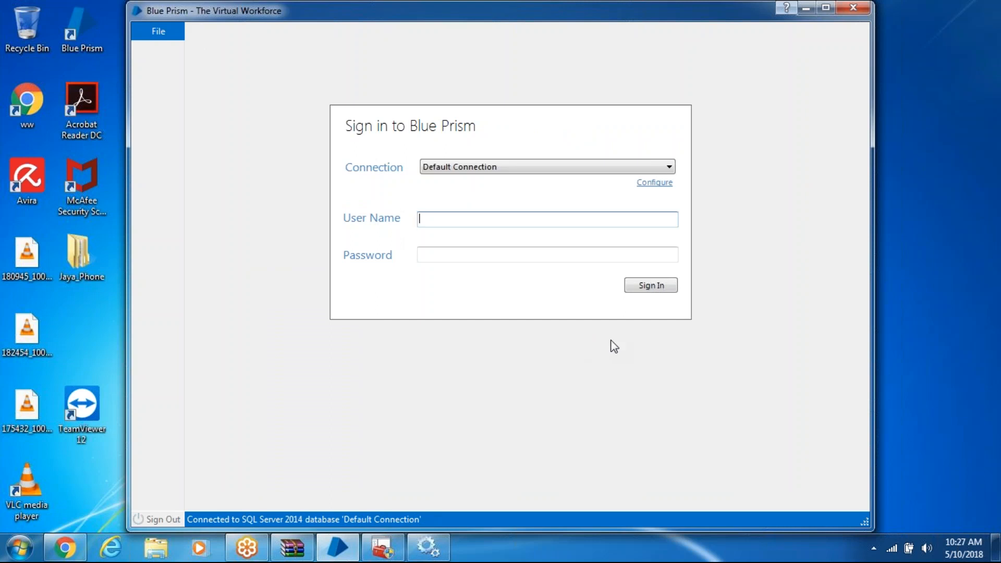
Sign in to Blue Prism as admin with the account password
{"action": "type", "text": "admin"}
{"action": "left_click", "coordinate": [463, 256]}
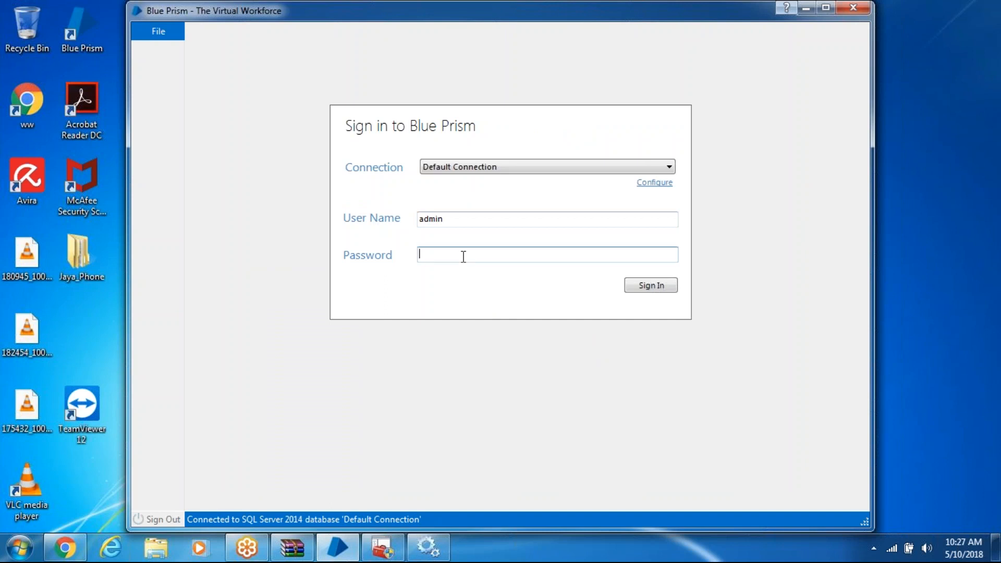
{"action": "type", "text": "admin"}
{"action": "left_click", "coordinate": [641, 288]}
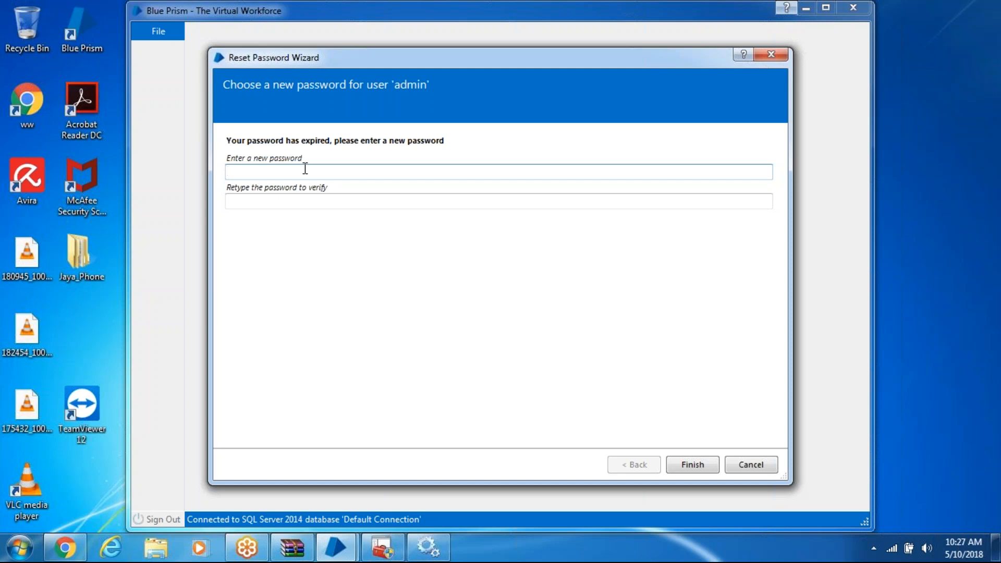
Enter and confirm a new password for the admin user in the Reset Password Wizard
{"action": "type", "text": "••••••"}
{"action": "key", "text": "BackSpace"}
{"action": "key", "text": "BackSpace"}
{"action": "key", "text": "BackSpace"}
{"action": "key", "text": "BackSpace"}
{"action": "key", "text": "BackSpace"}
{"action": "key", "text": "BackSpace"}
{"action": "type", "text": "••"}
{"action": "key", "text": "BackSpace"}
{"action": "key", "text": "BackSpace"}
{"action": "type", "text": "••••••"}
{"action": "left_click", "coordinate": [280, 201]}
{"action": "type", "text": "••••"}
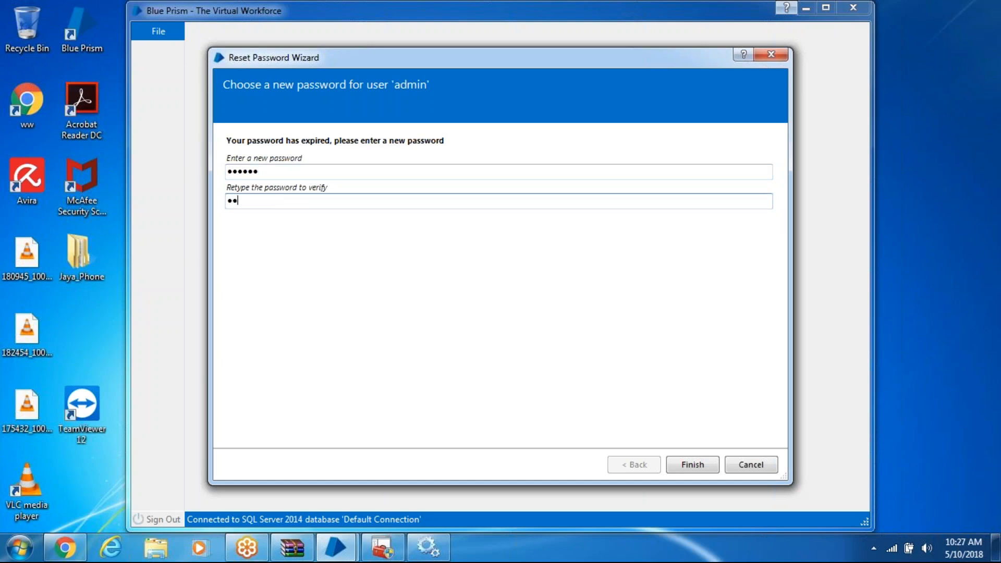
{"action": "type", "text": "••"}
{"action": "left_click", "coordinate": [701, 466]}
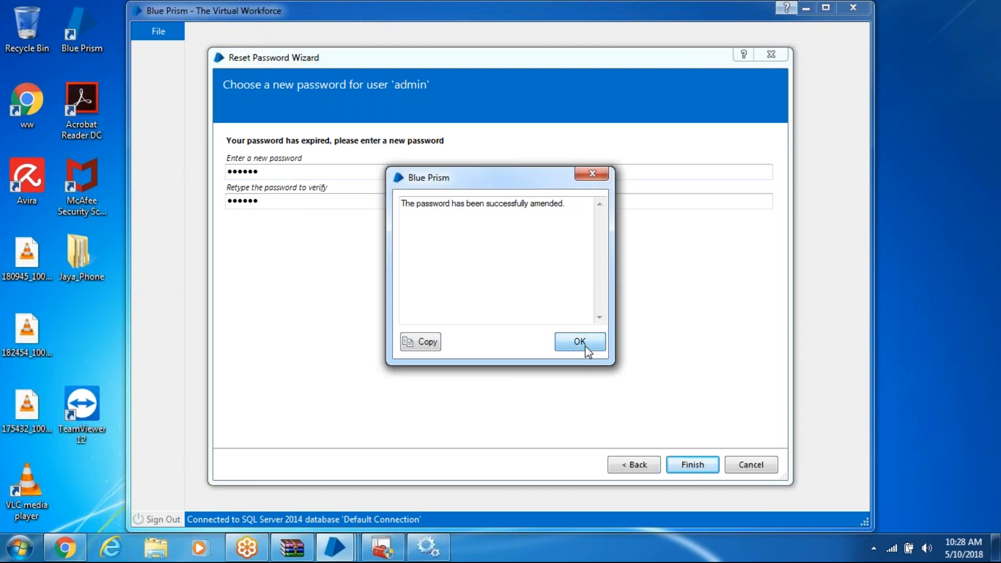
{"action": "left_click", "coordinate": [580, 342]}
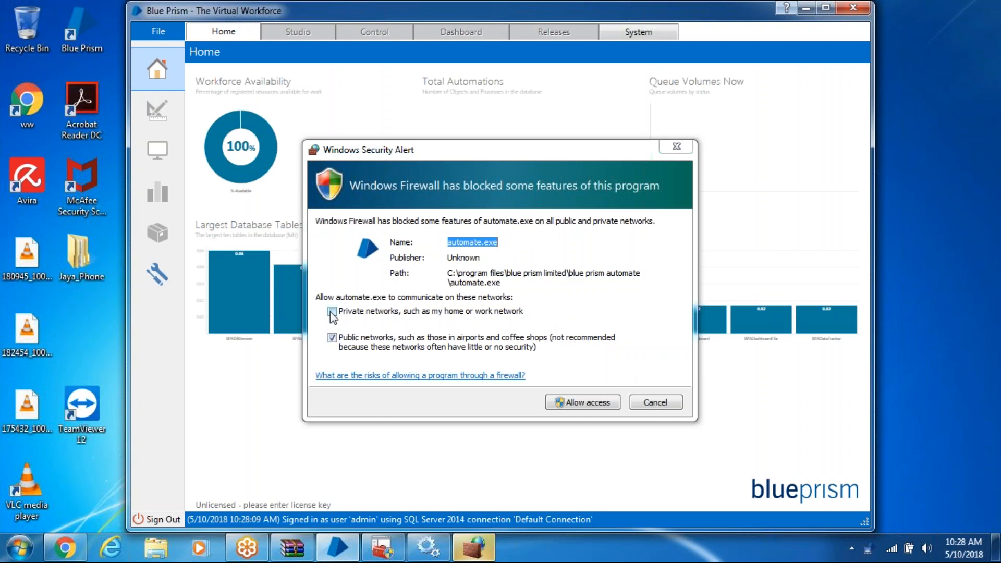
Allow automate.exe through the firewall on private and public networks, then open the System license settings
{"action": "left_click", "coordinate": [332, 312]}
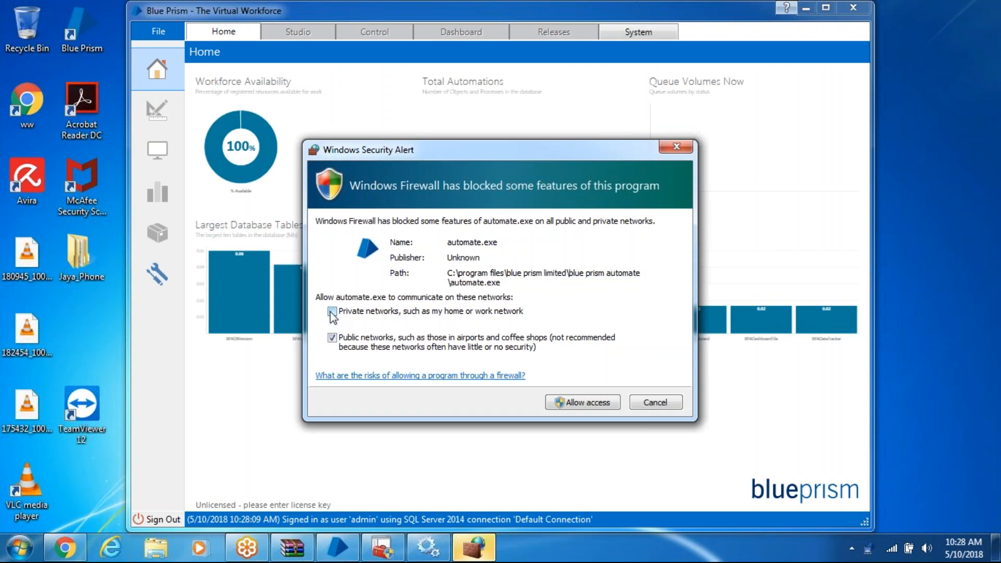
{"action": "left_click", "coordinate": [581, 402]}
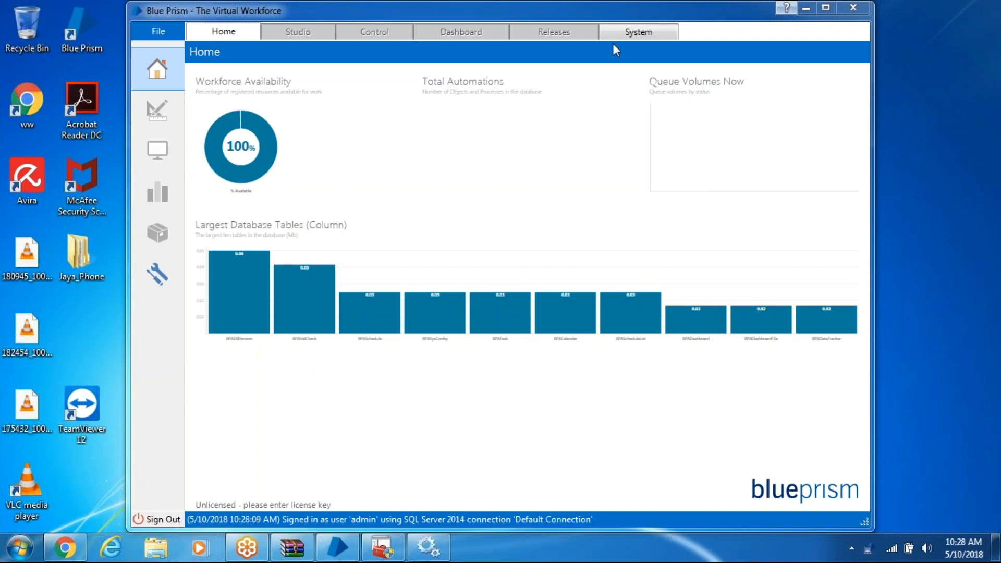
{"action": "left_click", "coordinate": [670, 32]}
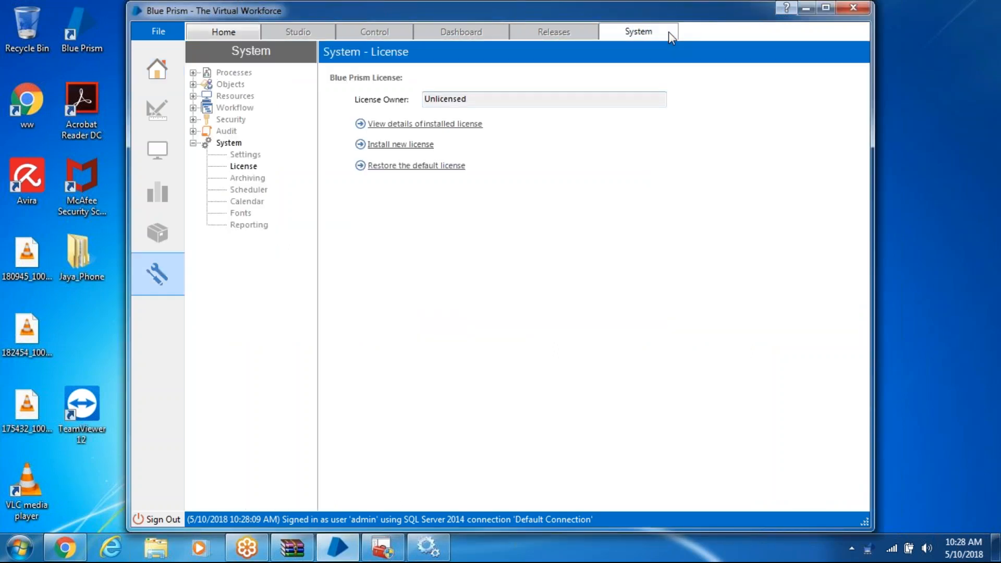